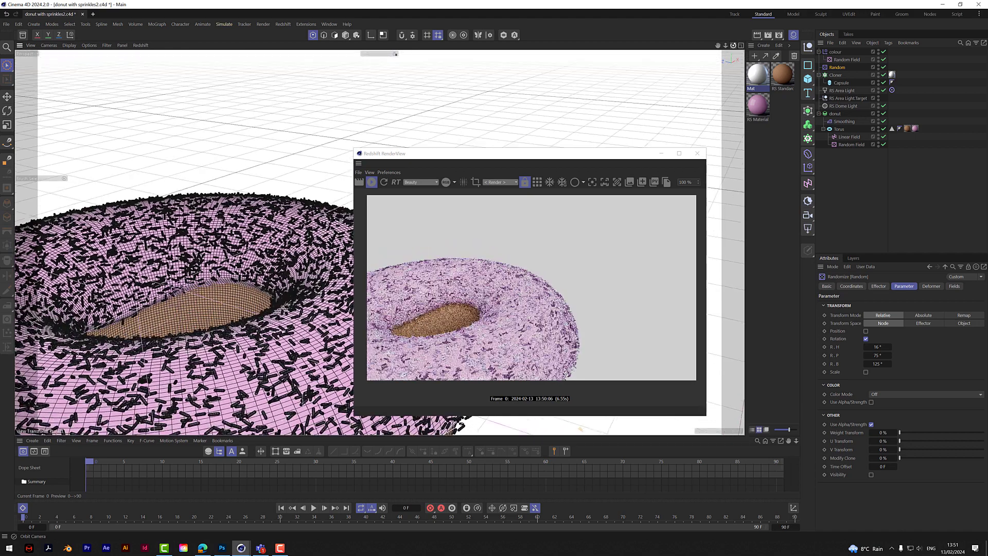
- Examine the finished sprinkled donut in the viewport and in the Redshift render preview
{"action": "left_click_drag", "start_coordinate": [614, 157], "coordinate": [690, 140]}
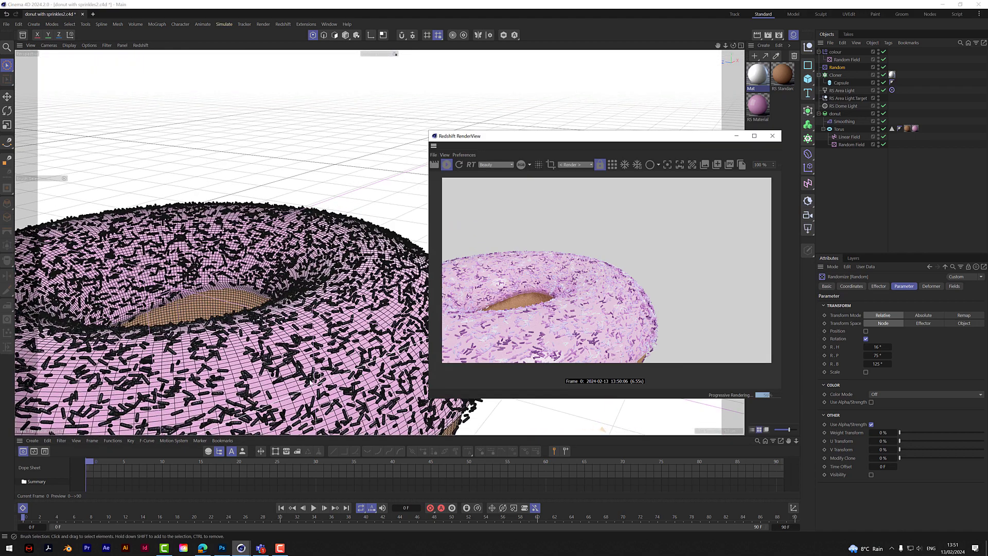
{"action": "middle_click", "coordinate": [309, 377]}
{"action": "left_click", "coordinate": [375, 45]}
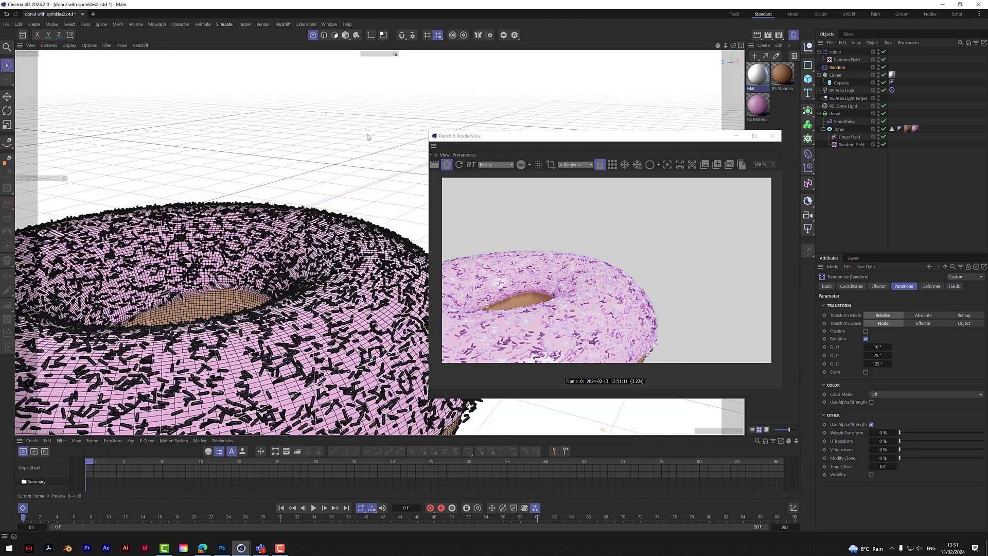
{"action": "scroll", "coordinate": [303, 339], "scroll_direction": "up", "scroll_amount": 3}
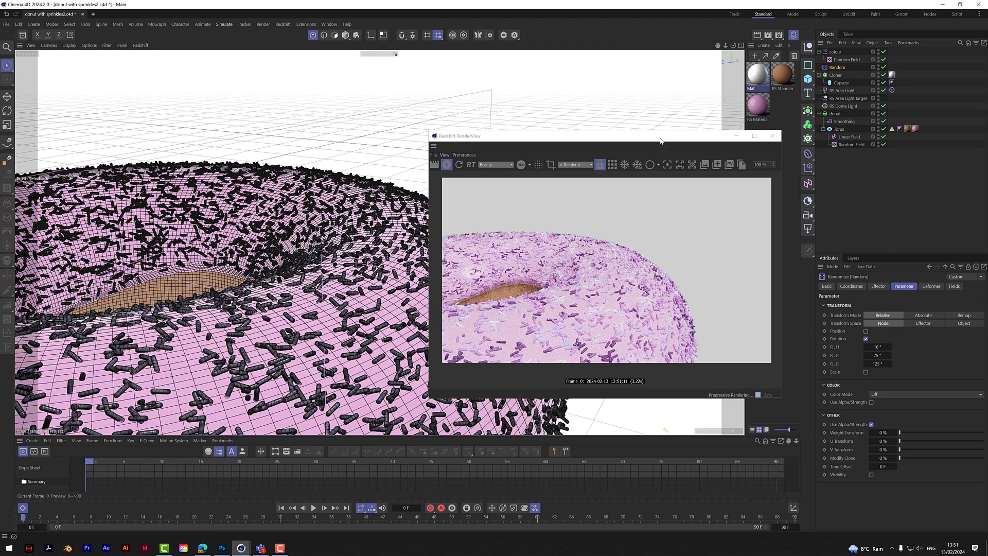
{"action": "left_click_drag", "start_coordinate": [661, 137], "coordinate": [564, 84]}
{"action": "left_click_drag", "start_coordinate": [686, 346], "coordinate": [733, 345]}
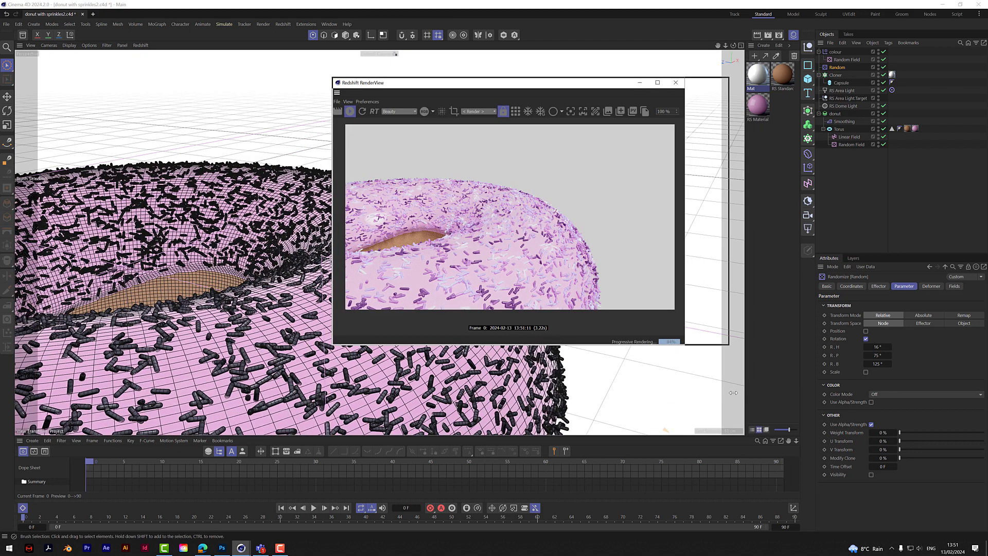
{"action": "scroll", "coordinate": [506, 257], "scroll_direction": "down", "scroll_amount": 1}
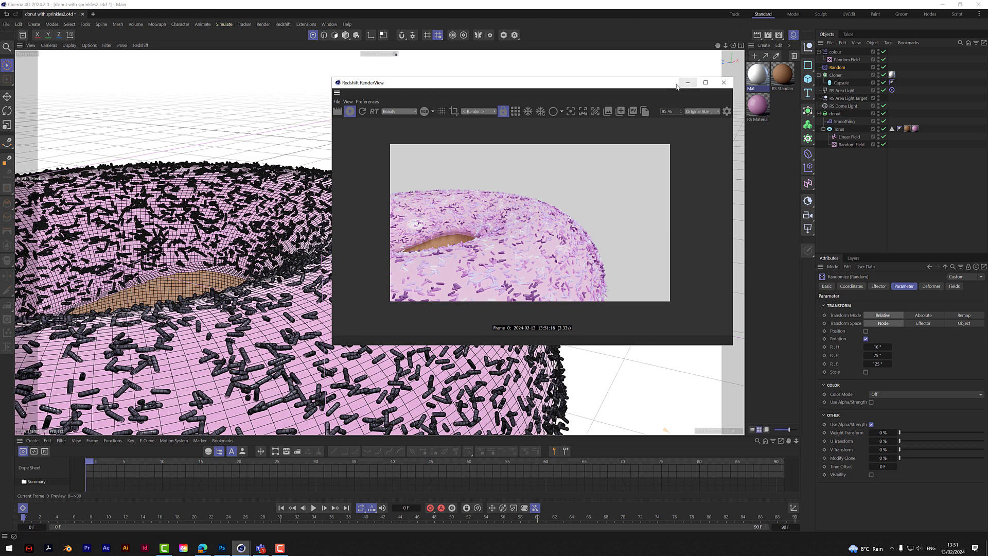
{"action": "left_click_drag", "start_coordinate": [667, 85], "coordinate": [726, 227]}
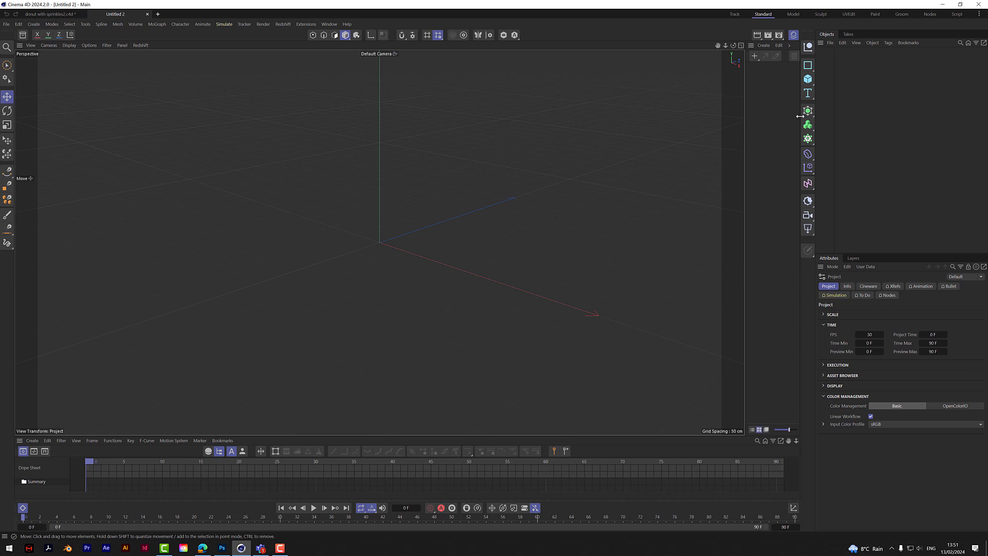
- Add a torus to the new project and display it with Gouraud Shading (Lines)
{"action": "left_click", "coordinate": [809, 80]}
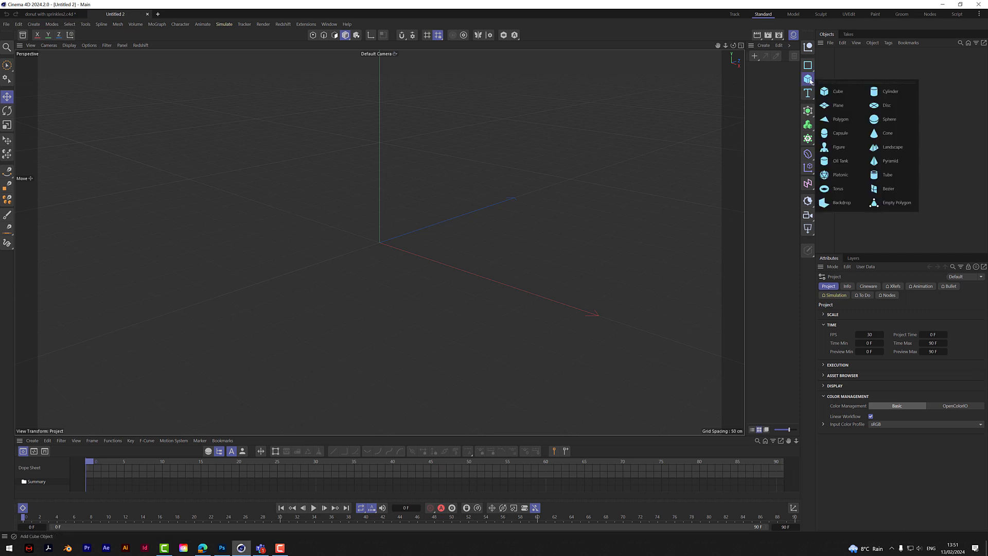
{"action": "left_click", "coordinate": [838, 188]}
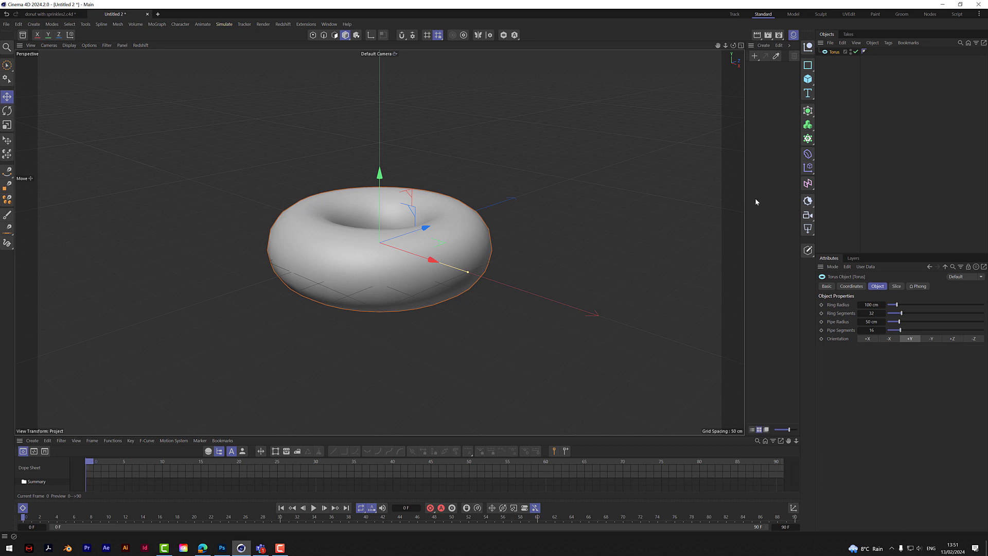
{"action": "left_click", "coordinate": [69, 45]}
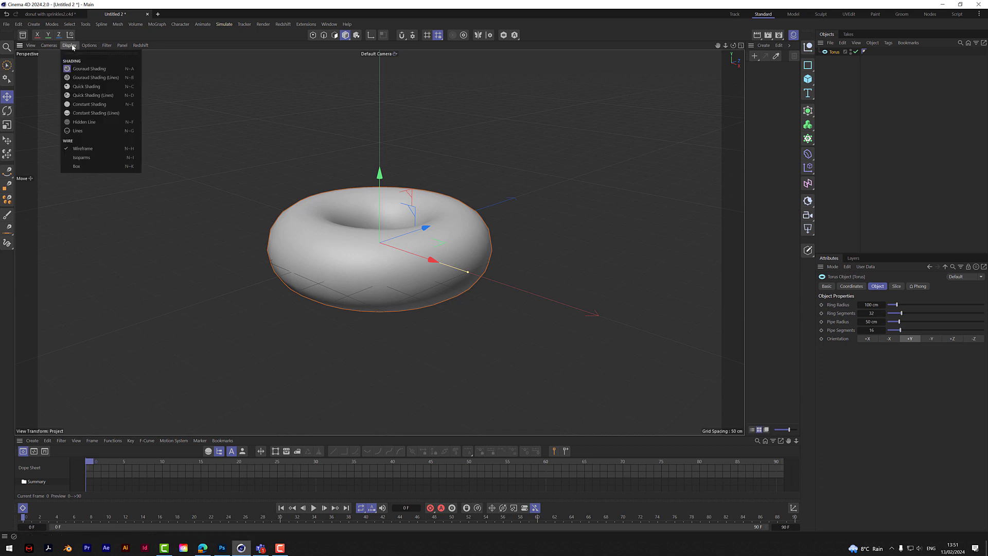
{"action": "left_click", "coordinate": [90, 79]}
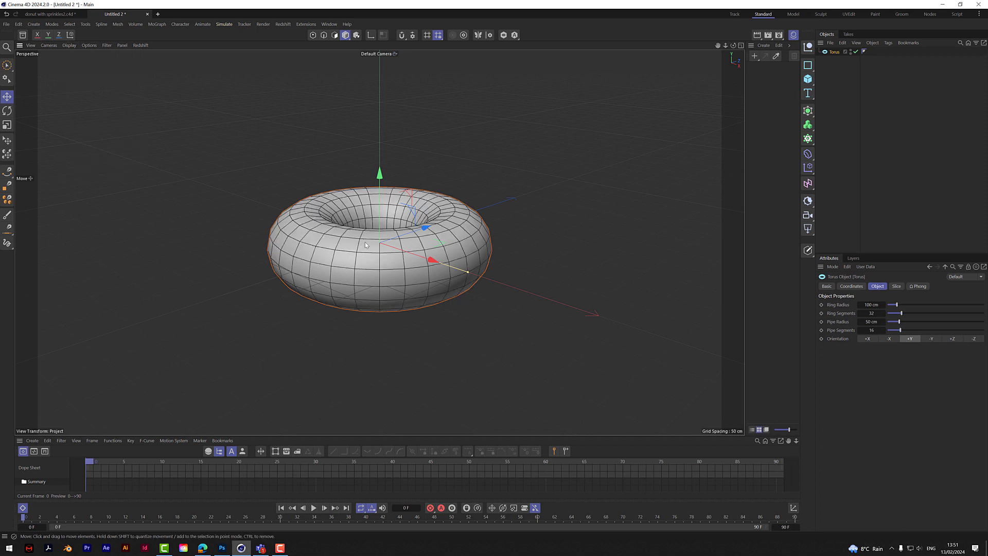
{"action": "left_click_drag", "start_coordinate": [733, 45], "coordinate": [733, 47]}
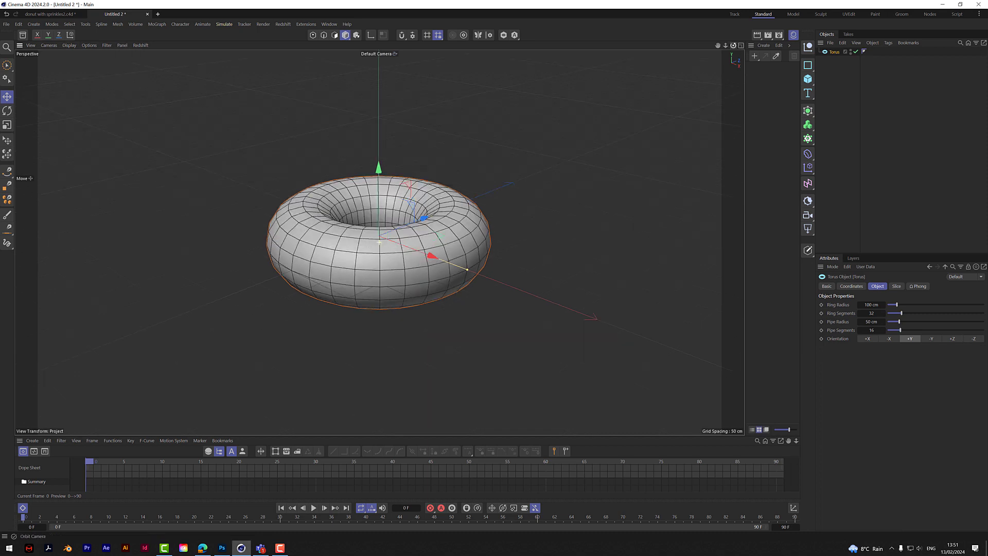
{"action": "left_click_drag", "start_coordinate": [446, 295], "coordinate": [446, 301], "text": "alt"}
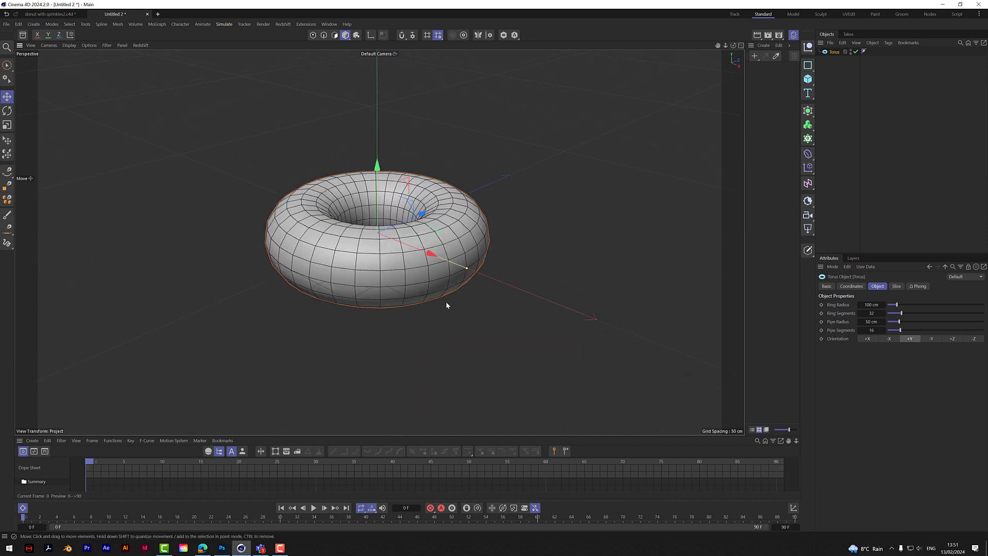
- Set both the ring segments and the pipe segments of the torus to 200
{"action": "left_click", "coordinate": [876, 314]}
{"action": "type", "text": "200"}
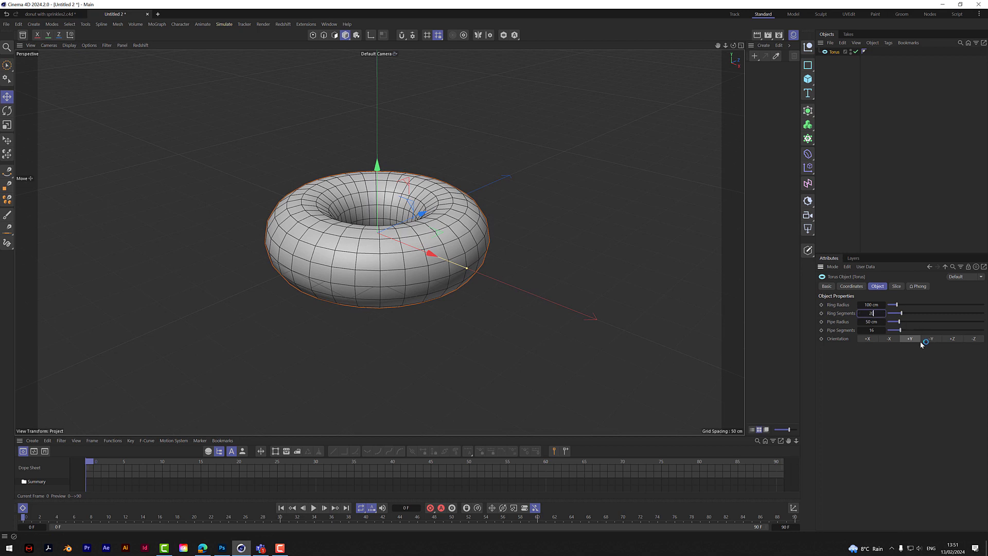
{"action": "left_click", "coordinate": [872, 331]}
{"action": "type", "text": "2"}
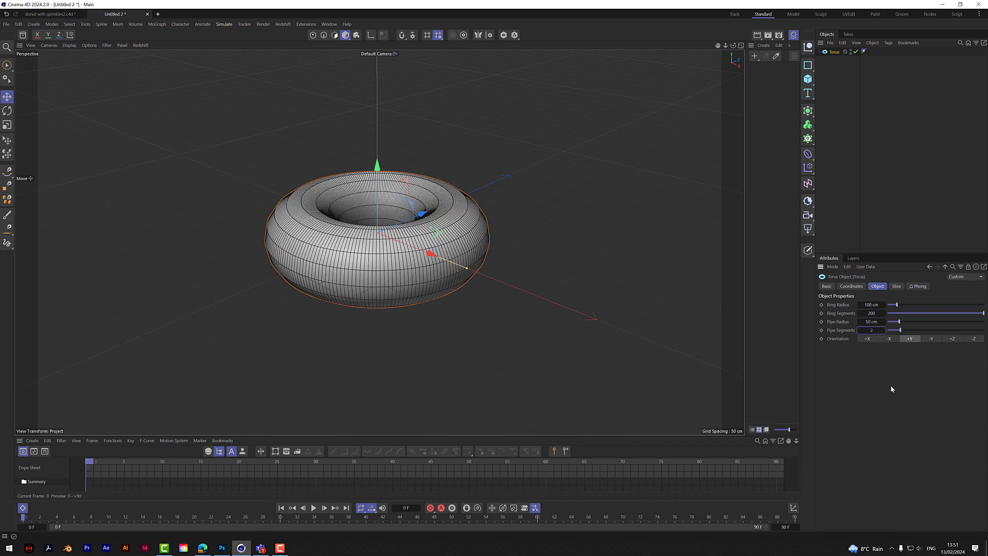
{"action": "type", "text": "00"}
{"action": "key", "text": "Return"}
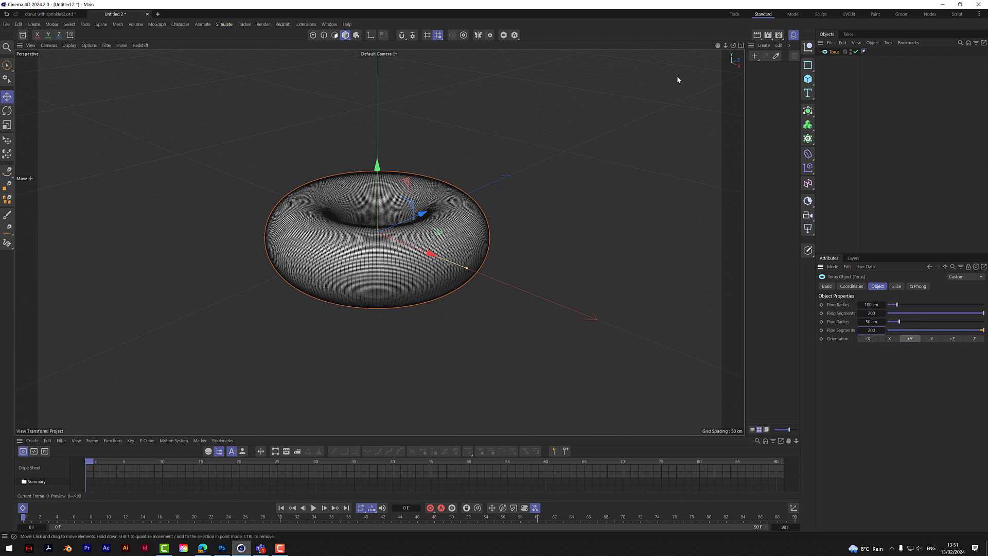
{"action": "mouse_move", "coordinate": [733, 45]}
{"action": "left_mouse_down"}
{"action": "mouse_move", "coordinate": [729, 103]}
{"action": "mouse_move", "coordinate": [733, 51]}
{"action": "left_mouse_up"}
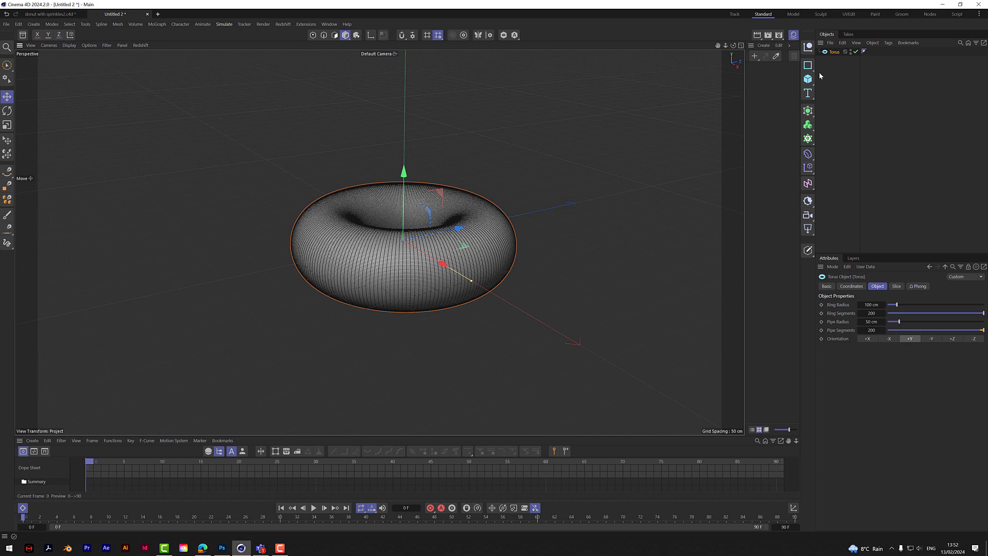
- Add a Polygon Selection tag to the torus and drive it with a Random Field
{"action": "right_click", "coordinate": [836, 55]}
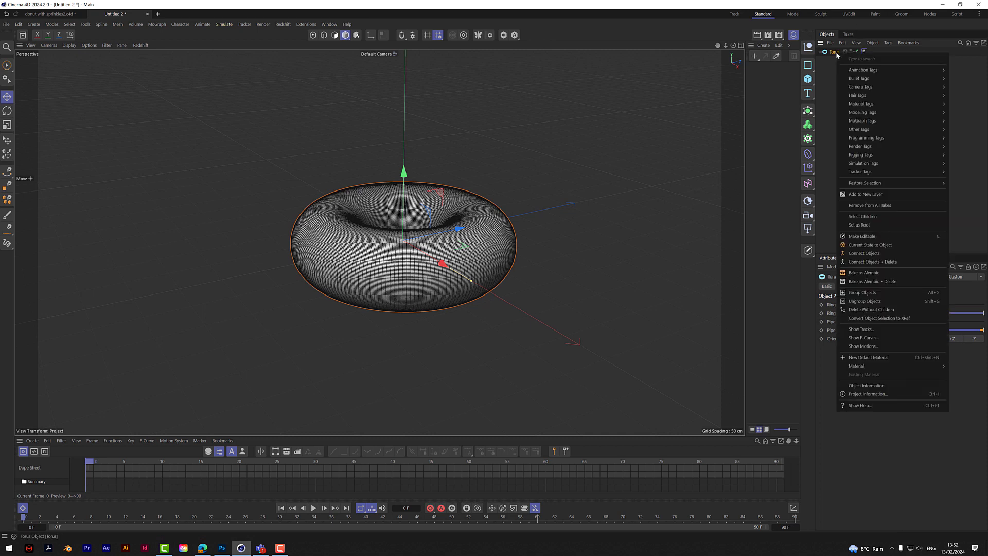
{"action": "mouse_move", "coordinate": [861, 132]}
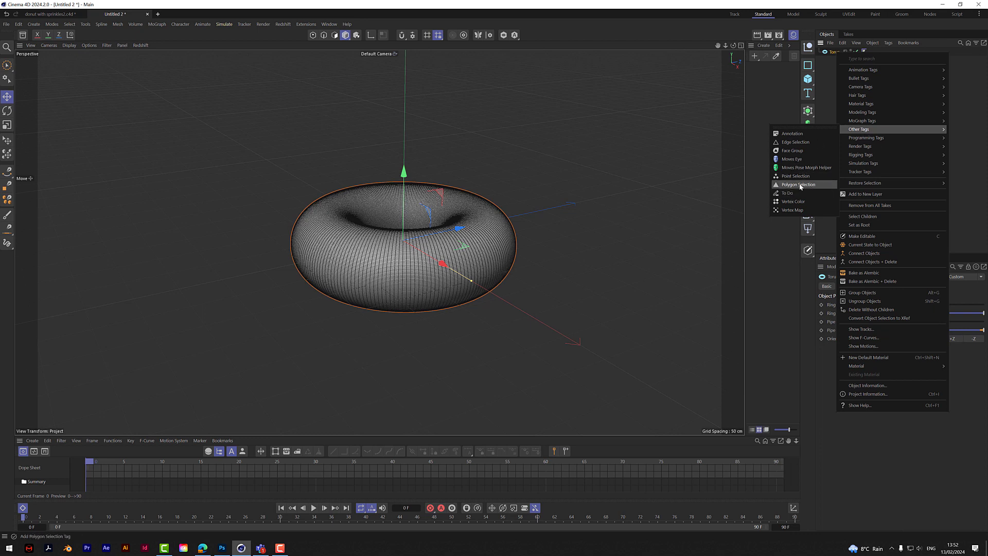
{"action": "left_click", "coordinate": [809, 186]}
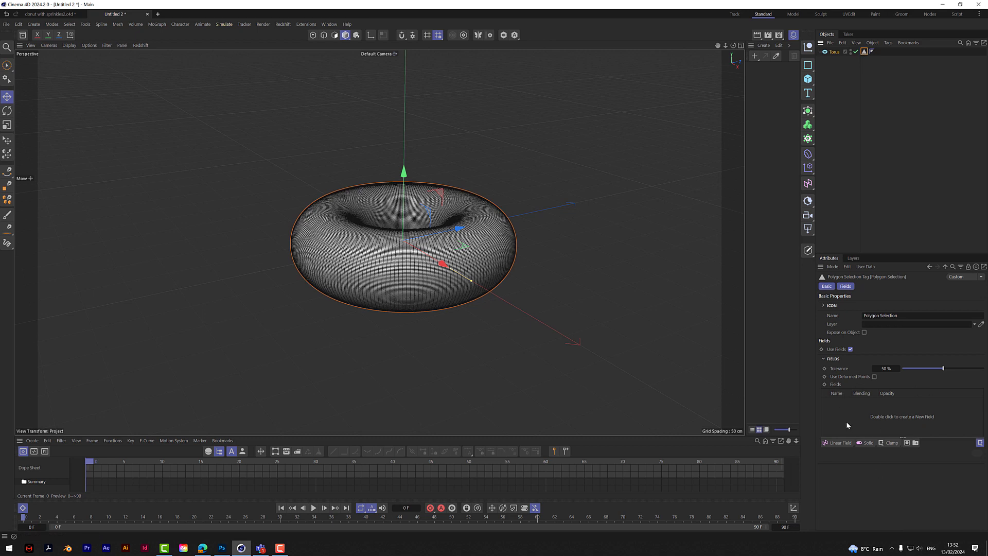
{"action": "left_click", "coordinate": [840, 444]}
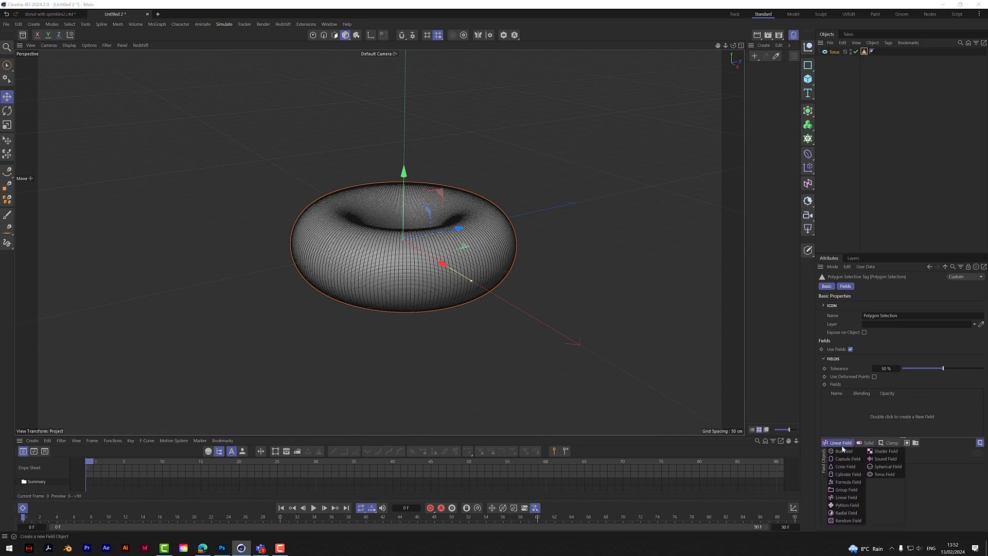
{"action": "left_click", "coordinate": [847, 521]}
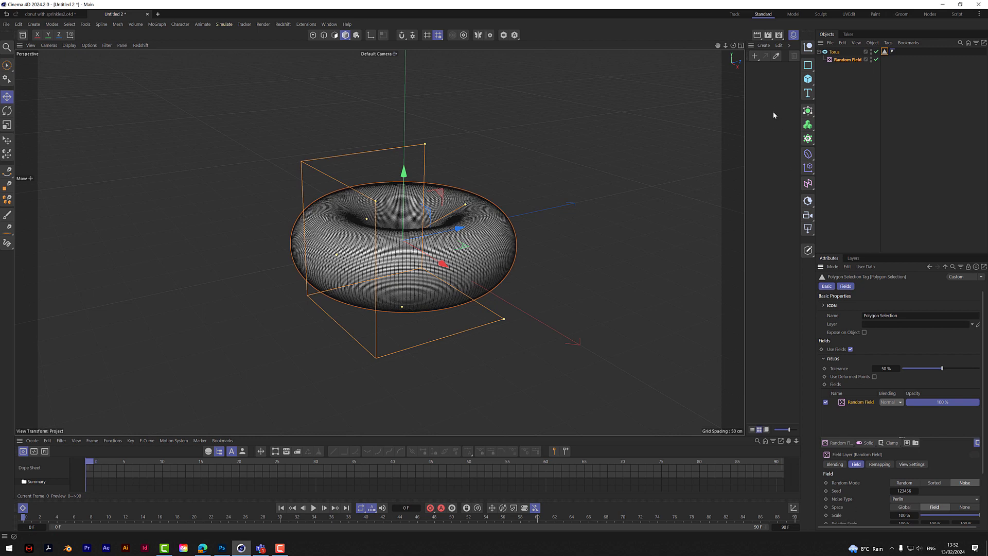
- Create a red standard material and assign it to the torus, limited to its Polygon Selection
{"action": "left_click", "coordinate": [754, 56]}
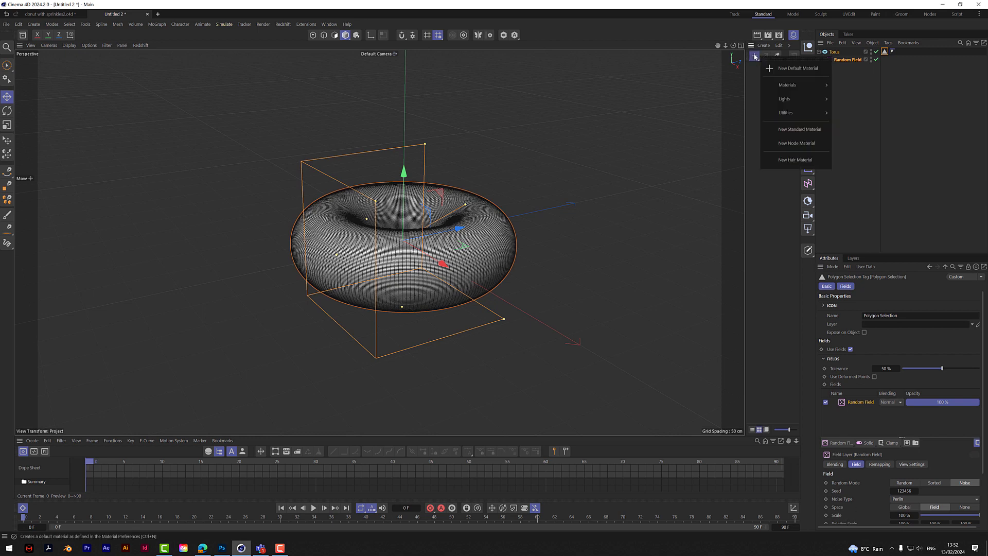
{"action": "left_click", "coordinate": [797, 129]}
{"action": "left_click_drag", "start_coordinate": [965, 382], "coordinate": [981, 382]}
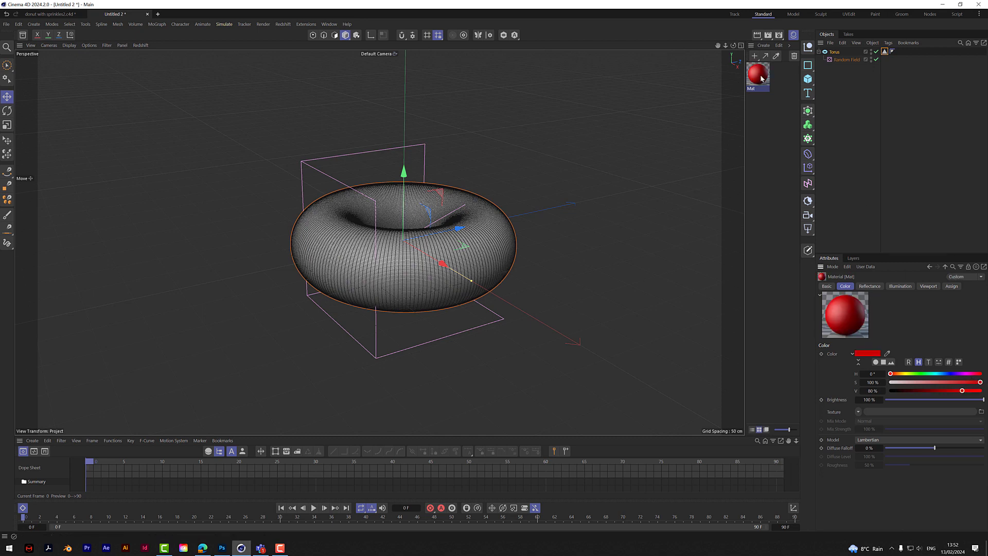
{"action": "left_click_drag", "start_coordinate": [757, 74], "coordinate": [839, 52]}
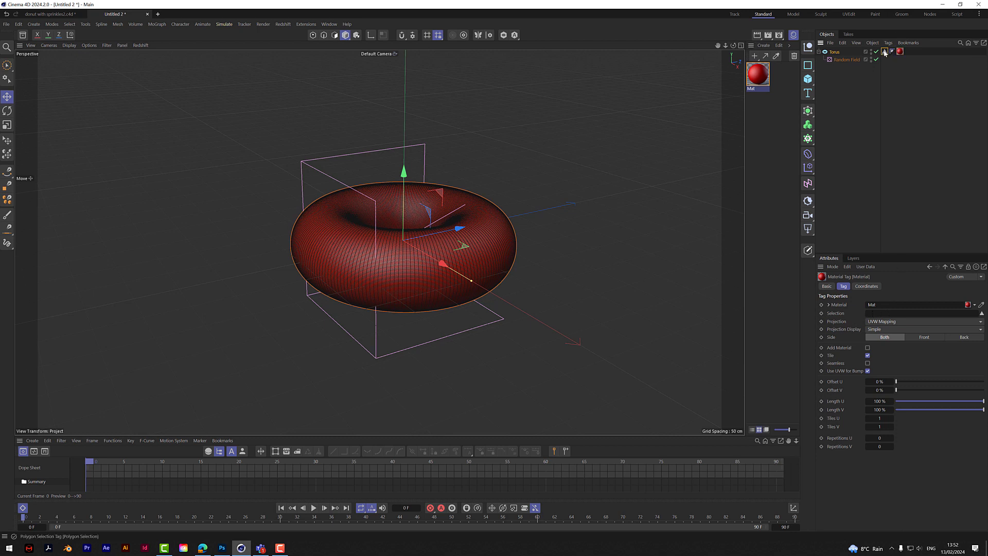
{"action": "left_click_drag", "start_coordinate": [884, 52], "coordinate": [887, 318]}
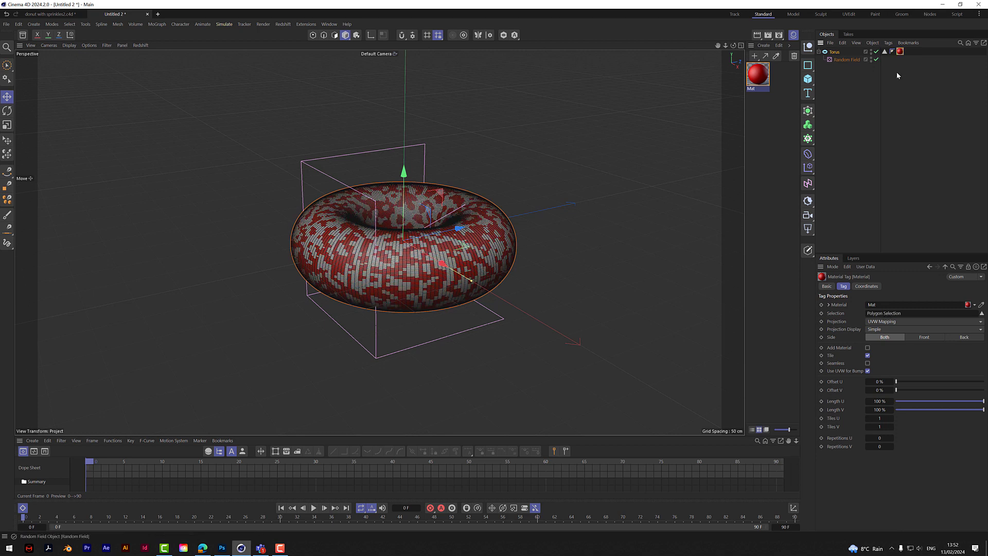
- Review the random field's noise settings and examine the icing edge of the finished donut in the donut with sprinkles2 project
{"action": "left_click", "coordinate": [884, 52]}
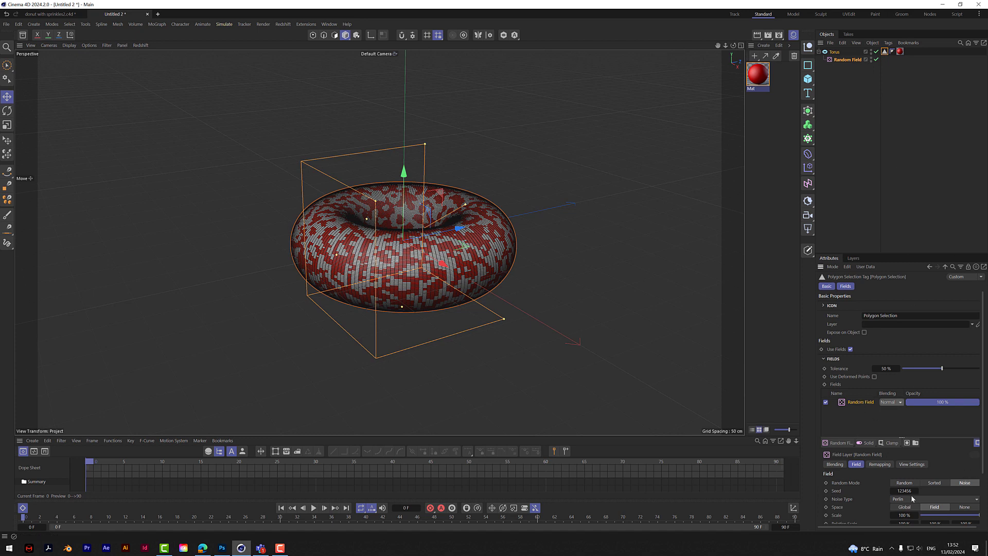
{"action": "scroll", "coordinate": [985, 442], "scroll_direction": "down", "scroll_amount": 1}
{"action": "scroll", "coordinate": [984, 442], "scroll_direction": "down", "scroll_amount": 4}
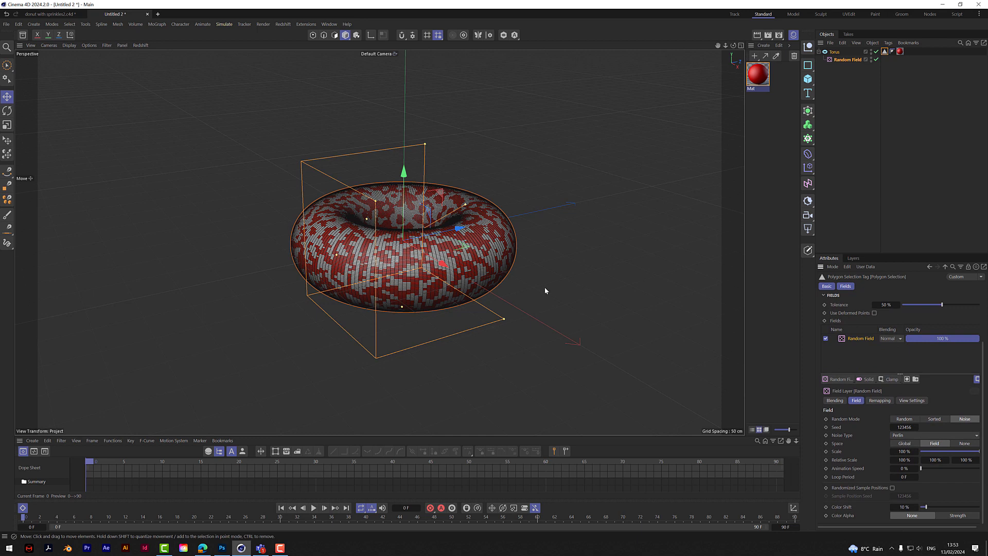
{"action": "left_click", "coordinate": [49, 13]}
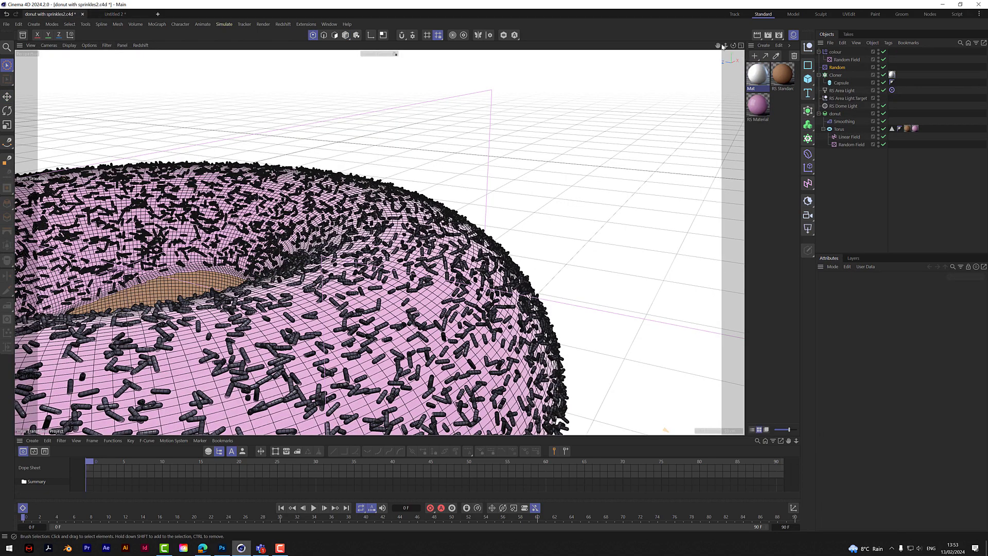
{"action": "left_click_drag", "start_coordinate": [725, 47], "coordinate": [674, 48]}
{"action": "left_click_drag", "start_coordinate": [734, 47], "coordinate": [461, 419]}
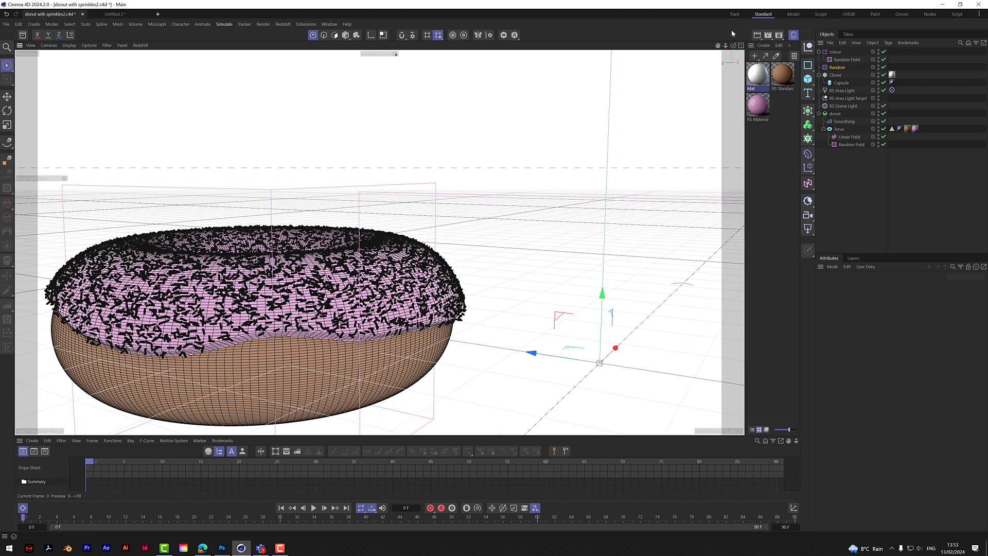
{"action": "left_click_drag", "start_coordinate": [733, 47], "coordinate": [587, 249]}
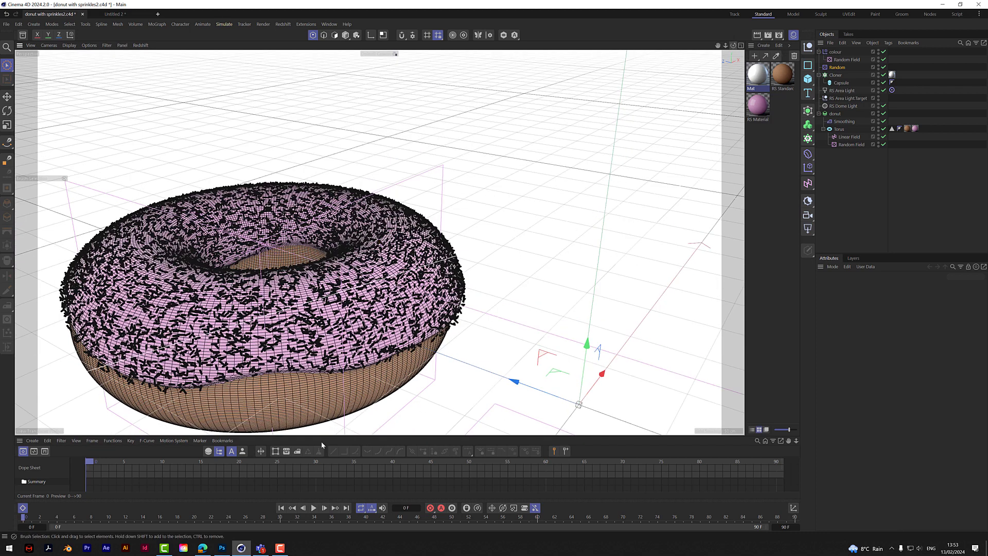
{"action": "left_click", "coordinate": [118, 14]}
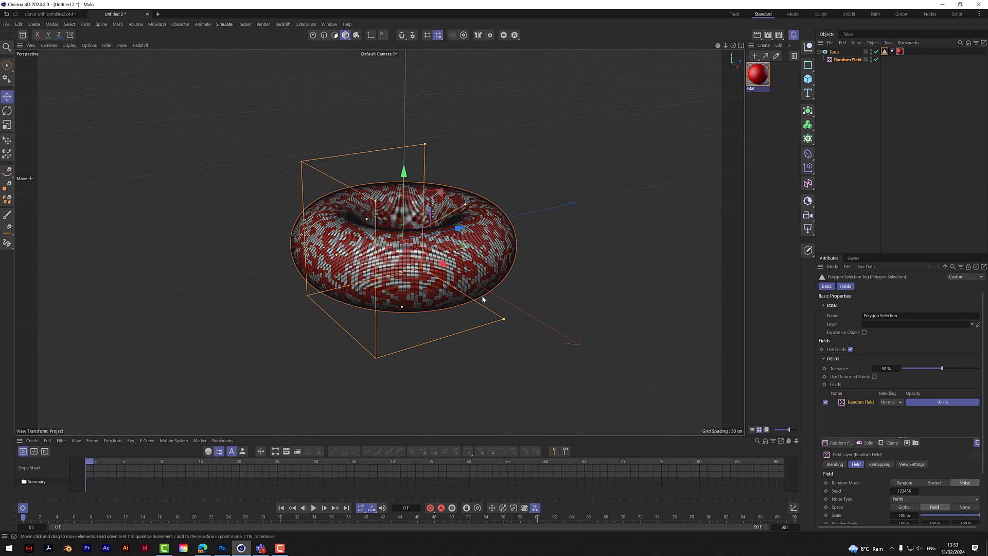
- Add a Linear Field to the torus's Polygon Selection and set its direction to +Y
{"action": "left_click", "coordinate": [846, 443]}
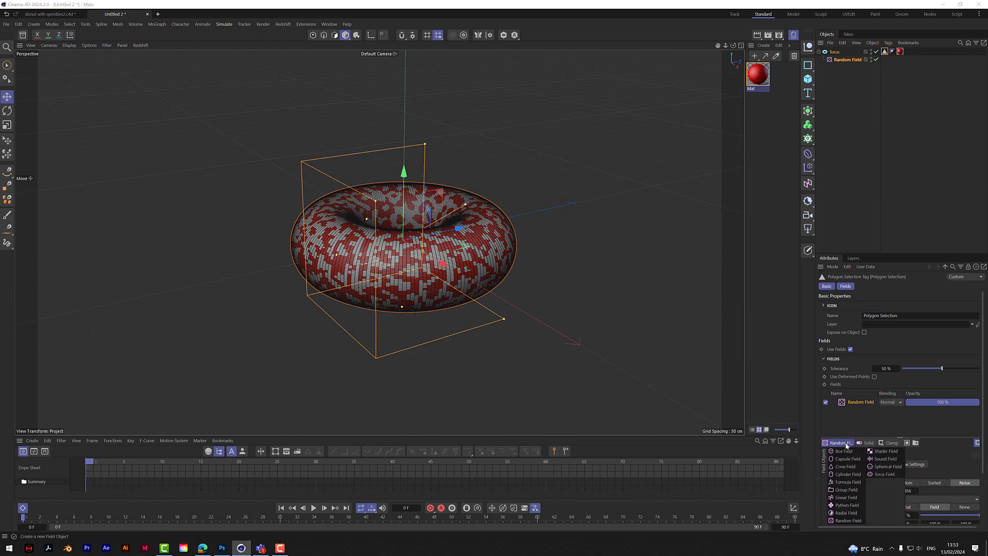
{"action": "left_click", "coordinate": [845, 497]}
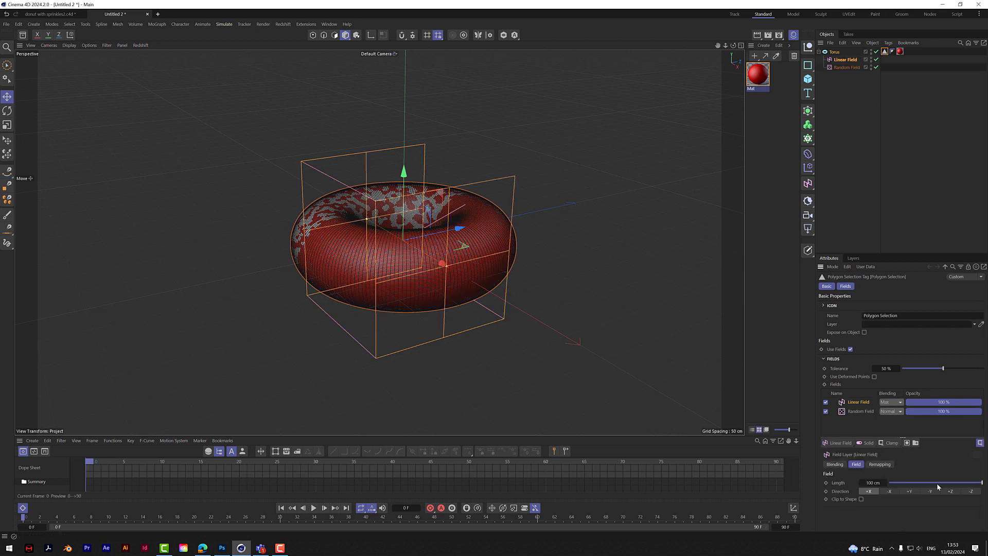
{"action": "left_click", "coordinate": [909, 491]}
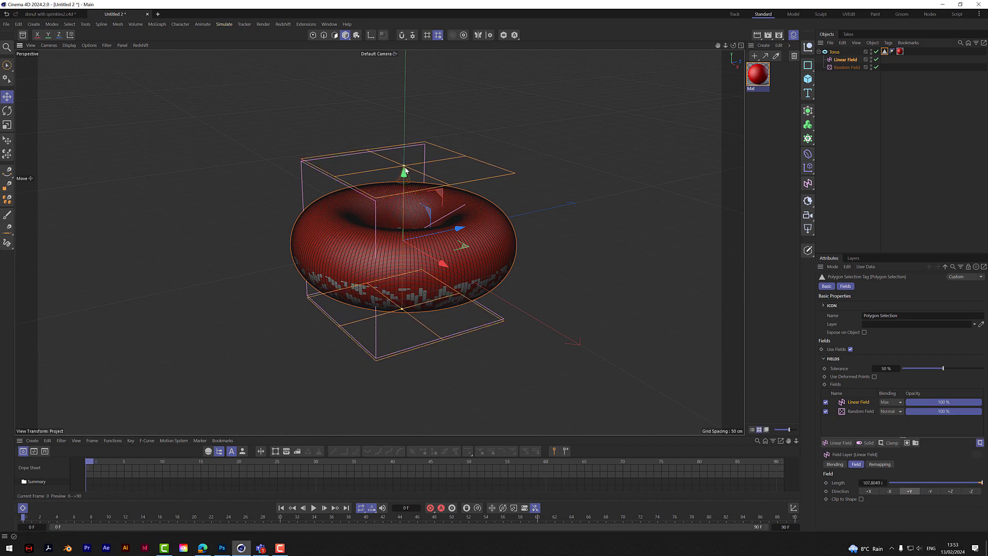
- Set the linear field's length to 20 cm
{"action": "left_click_drag", "start_coordinate": [404, 172], "coordinate": [407, 204]}
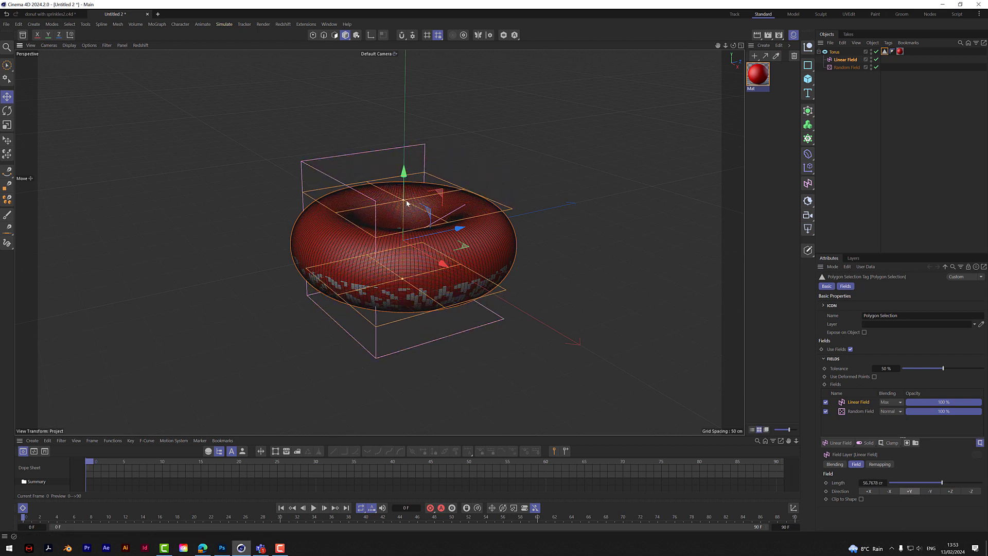
{"action": "left_click", "coordinate": [872, 482]}
{"action": "type", "text": "20"}
{"action": "key", "text": "Return"}
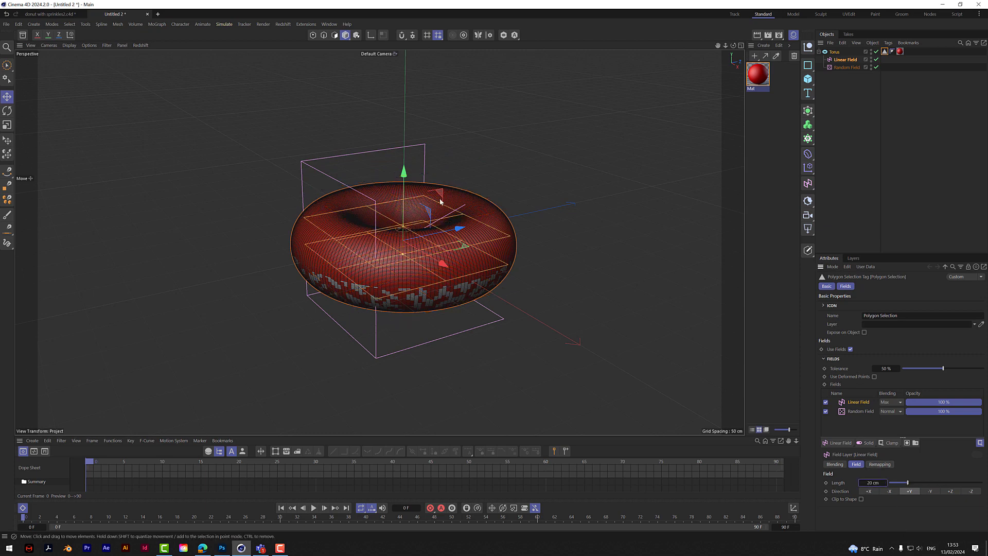
- Raise the linear field slightly, then place the random field above it in the torus's Polygon Selection with Overlay blending
{"action": "mouse_move", "coordinate": [404, 166]}
{"action": "left_mouse_down"}
{"action": "mouse_move", "coordinate": [403, 125]}
{"action": "mouse_move", "coordinate": [403, 180]}
{"action": "mouse_move", "coordinate": [405, 160]}
{"action": "left_mouse_up"}
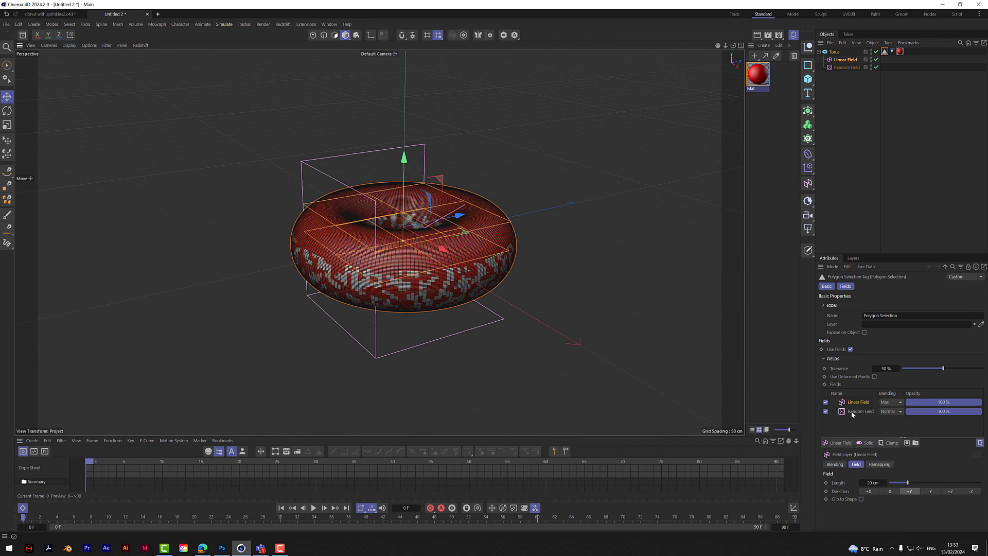
{"action": "left_click_drag", "start_coordinate": [851, 411], "coordinate": [860, 399]}
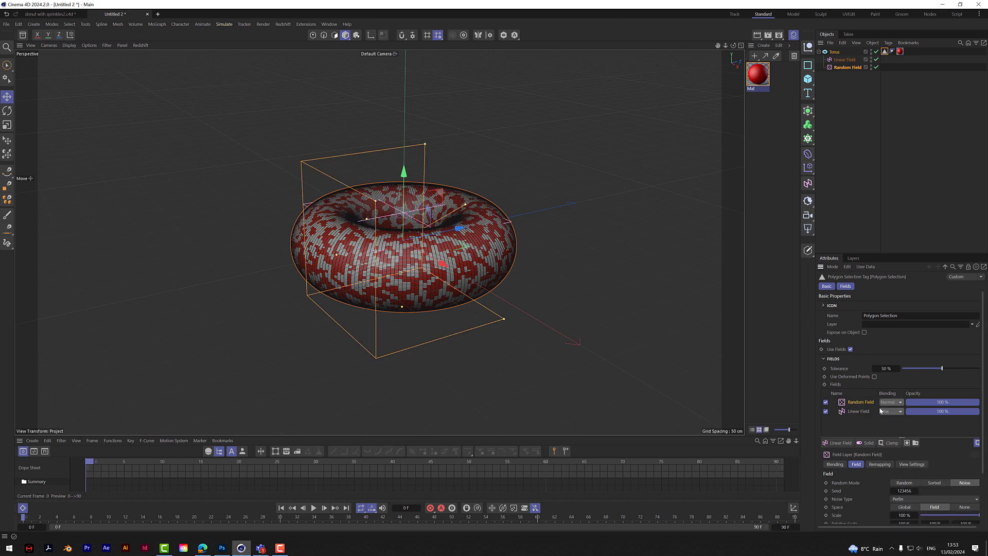
{"action": "left_click", "coordinate": [888, 404]}
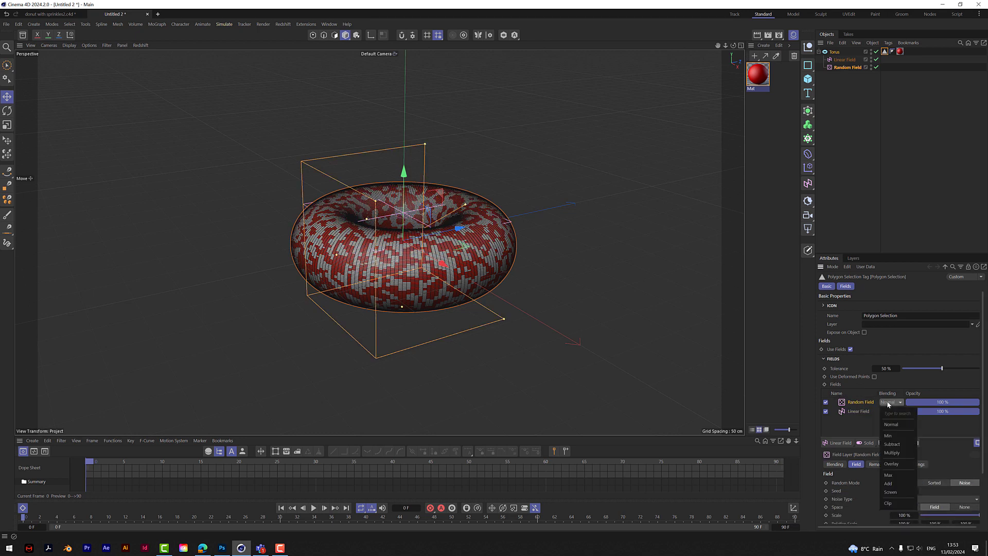
{"action": "left_click", "coordinate": [899, 464]}
{"action": "left_click", "coordinate": [900, 464]}
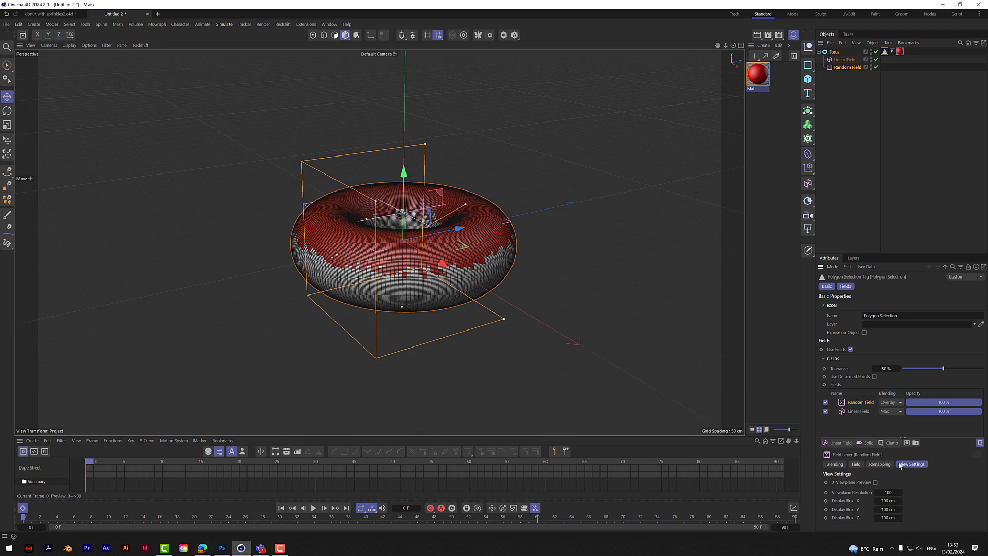
- Lower the linear field slightly along Y to adjust the height of the red icing edge
{"action": "left_click", "coordinate": [850, 421]}
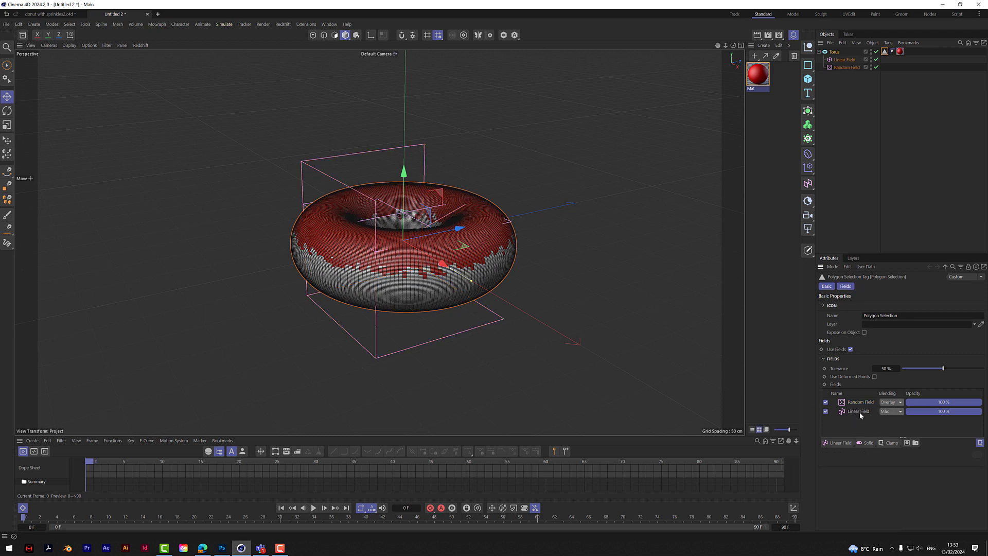
{"action": "left_click", "coordinate": [859, 412]}
{"action": "mouse_move", "coordinate": [404, 159]}
{"action": "left_mouse_down"}
{"action": "mouse_move", "coordinate": [405, 144]}
{"action": "mouse_move", "coordinate": [406, 164]}
{"action": "left_mouse_up"}
{"action": "left_click_drag", "start_coordinate": [733, 45], "coordinate": [722, 46]}
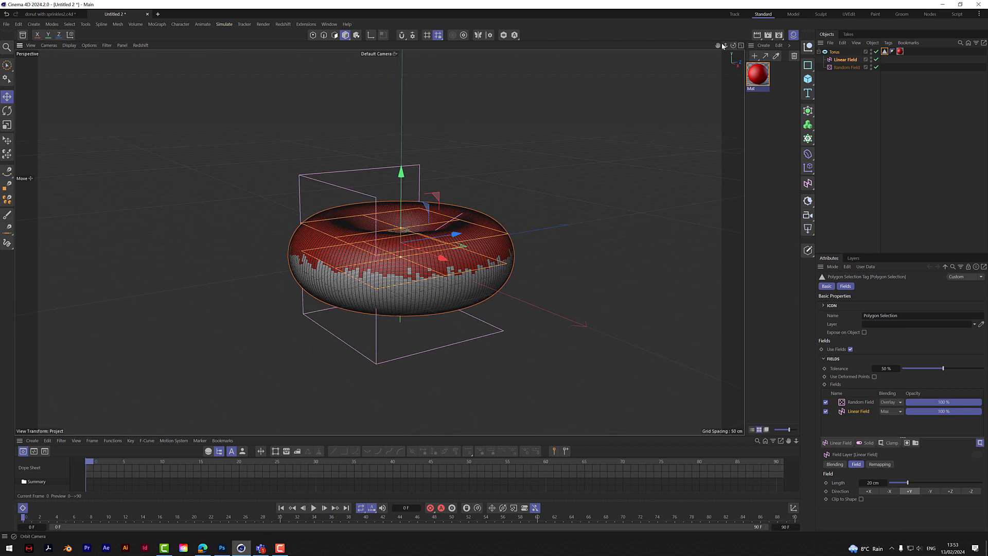
- Set the random field's noise scale to 500%
{"action": "left_click", "coordinate": [860, 403]}
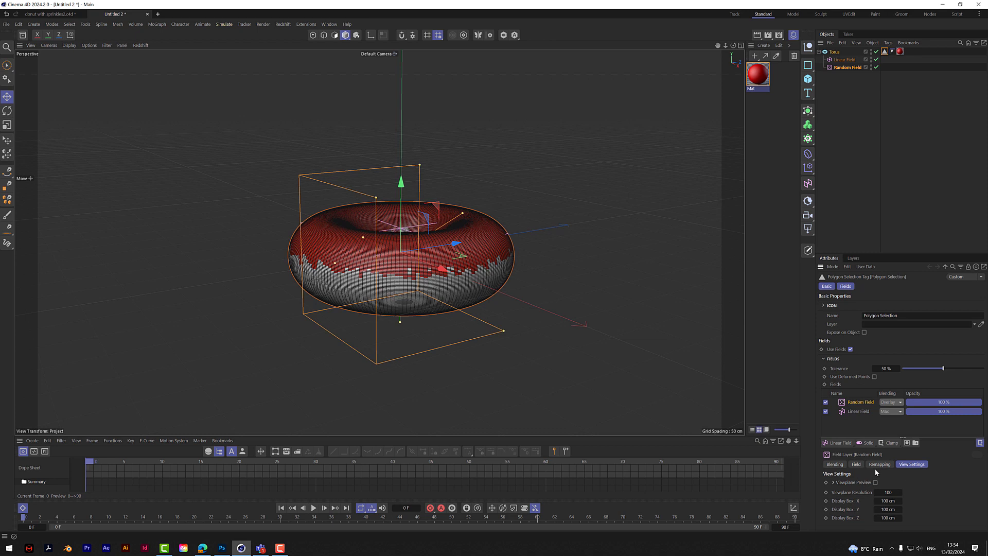
{"action": "left_click", "coordinate": [854, 74]}
{"action": "left_click", "coordinate": [847, 67]}
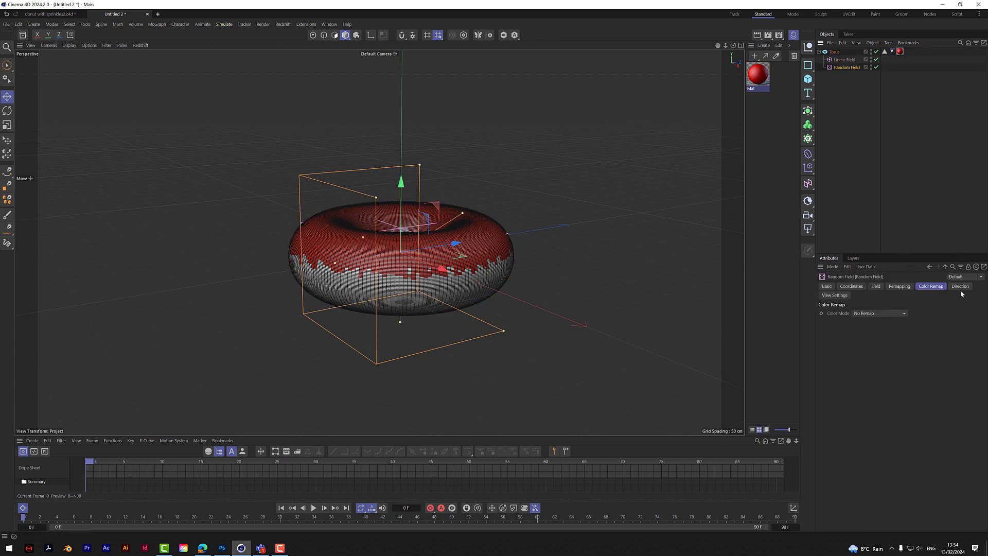
{"action": "left_click", "coordinate": [901, 287]}
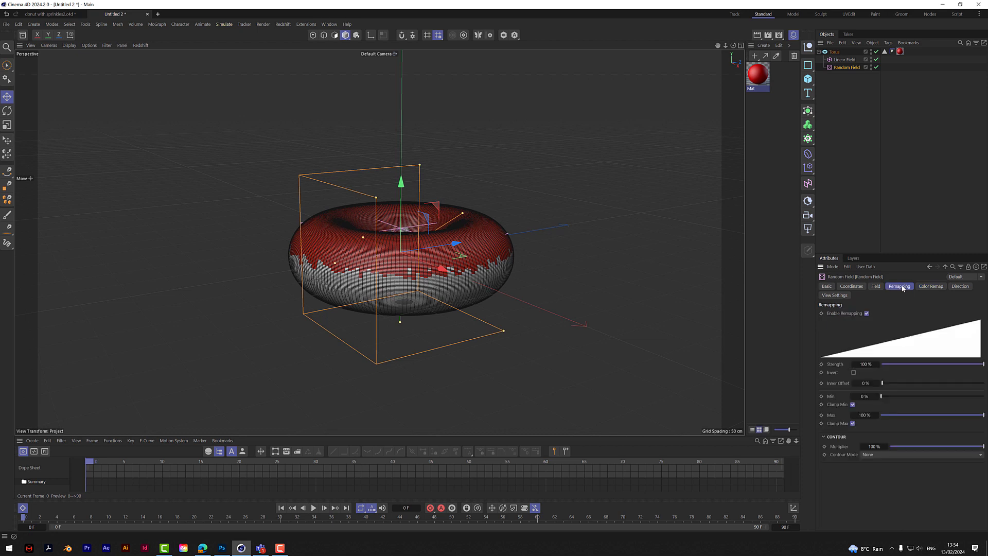
{"action": "left_click", "coordinate": [875, 286]}
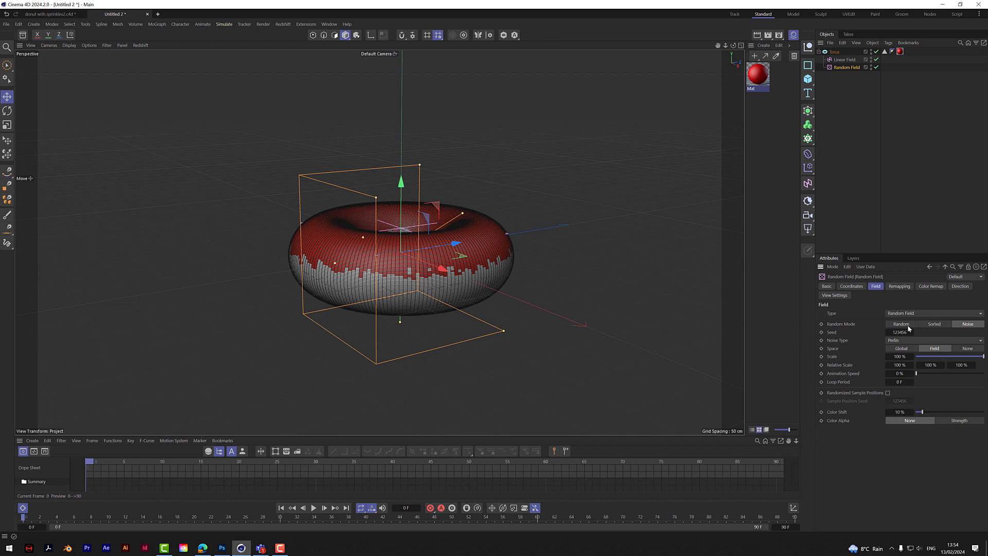
{"action": "left_click", "coordinate": [899, 357]}
{"action": "type", "text": "500"}
{"action": "key", "text": "Return"}
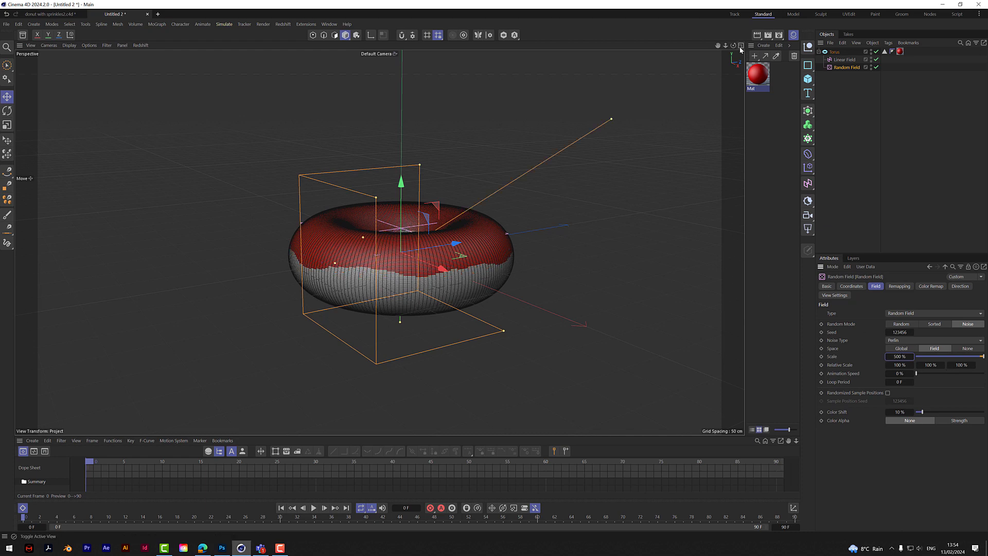
- Add a Thicken generator and make the torus its child
{"action": "left_click_drag", "start_coordinate": [733, 45], "coordinate": [669, 43]}
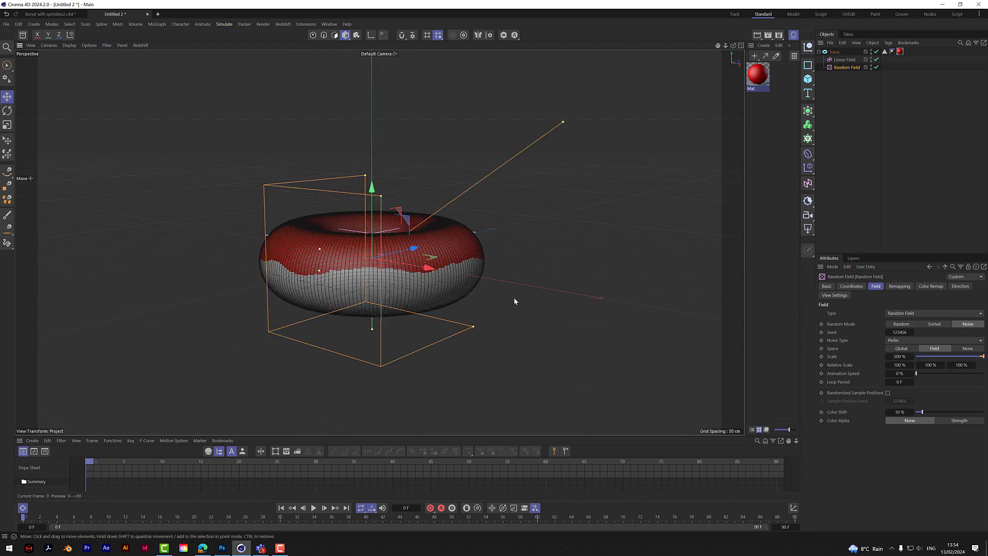
{"action": "left_click_drag", "start_coordinate": [733, 45], "coordinate": [759, 6]}
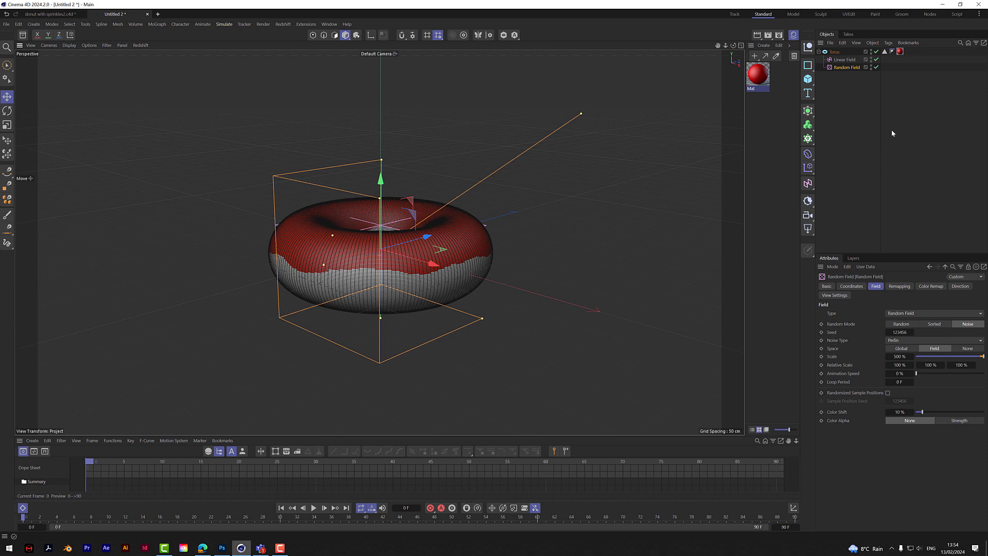
{"action": "left_click", "coordinate": [808, 111]}
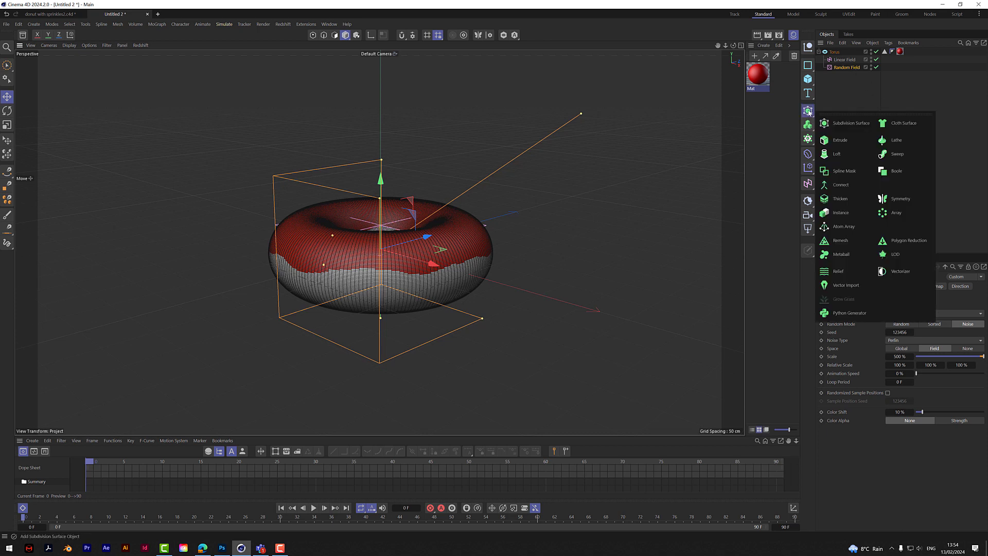
{"action": "left_click", "coordinate": [837, 199]}
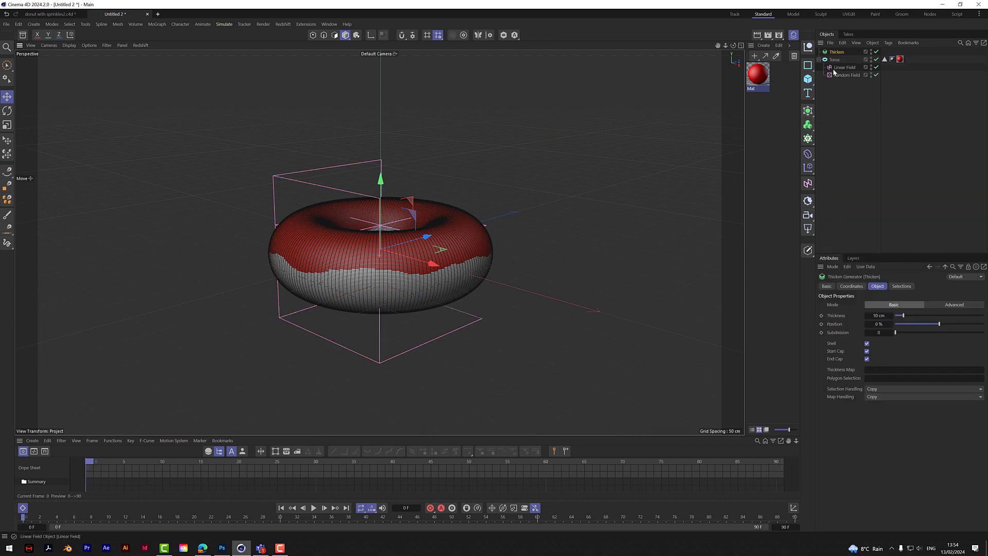
{"action": "left_click_drag", "start_coordinate": [833, 60], "coordinate": [838, 54]}
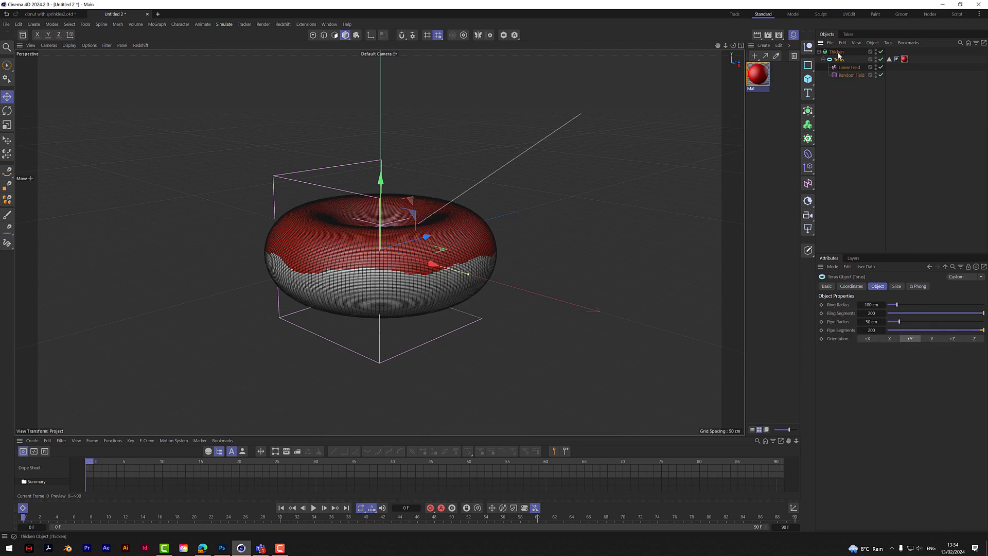
- Limit the Thicken generator to the torus's Polygon Selection
{"action": "left_click", "coordinate": [836, 52]}
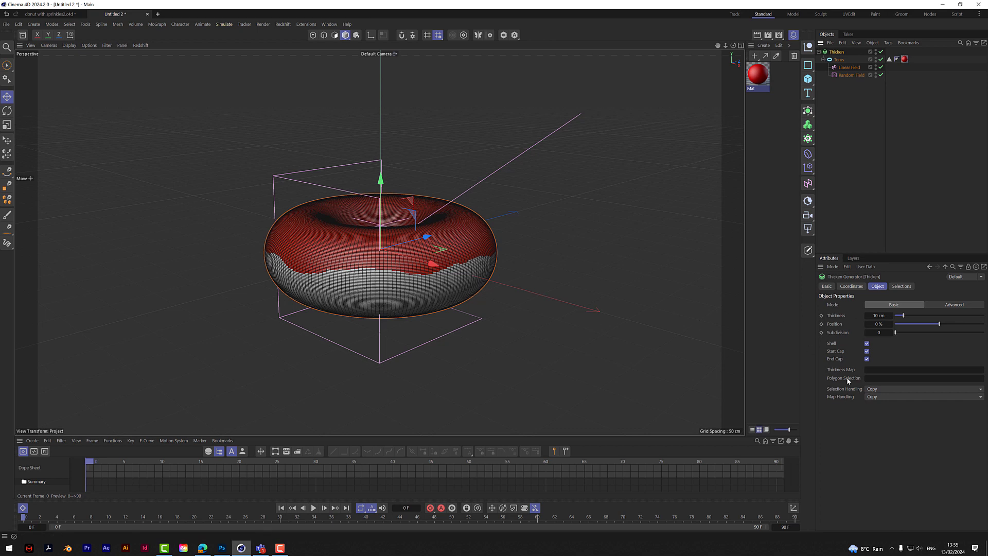
{"action": "left_click", "coordinate": [872, 377]}
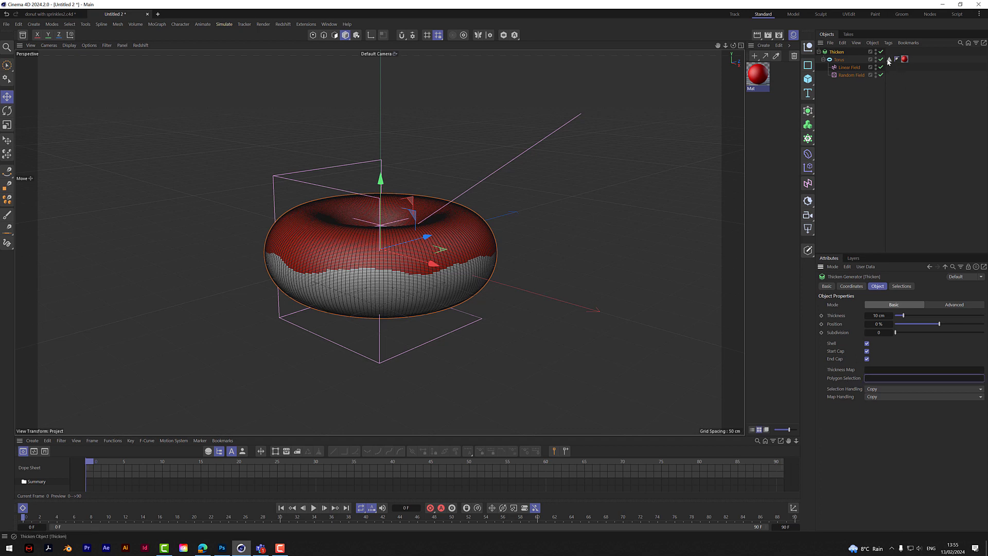
{"action": "left_click_drag", "start_coordinate": [889, 59], "coordinate": [881, 377]}
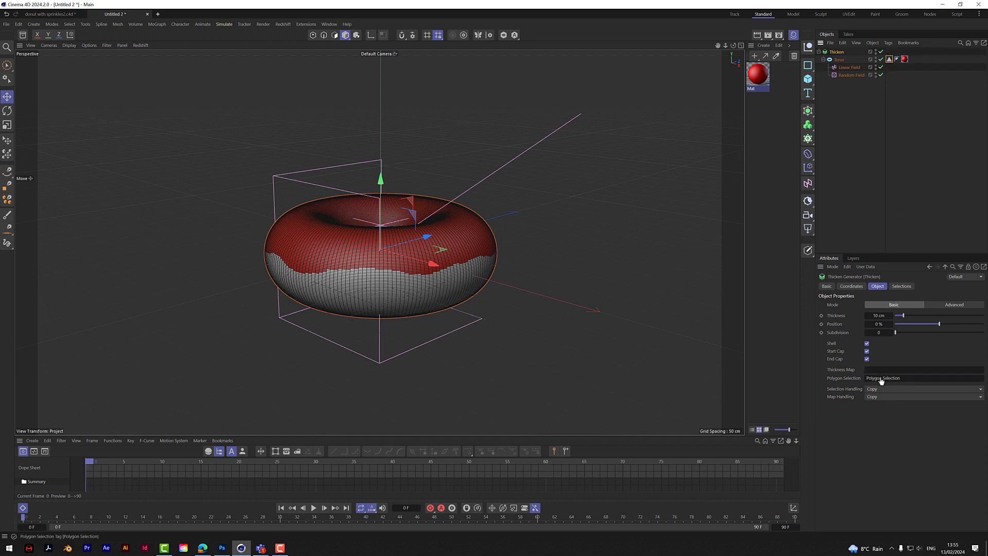
- Set the Thicken generator's thickness to 8 cm and check the icing edge around the donut
{"action": "left_click_drag", "start_coordinate": [734, 46], "coordinate": [501, 51]}
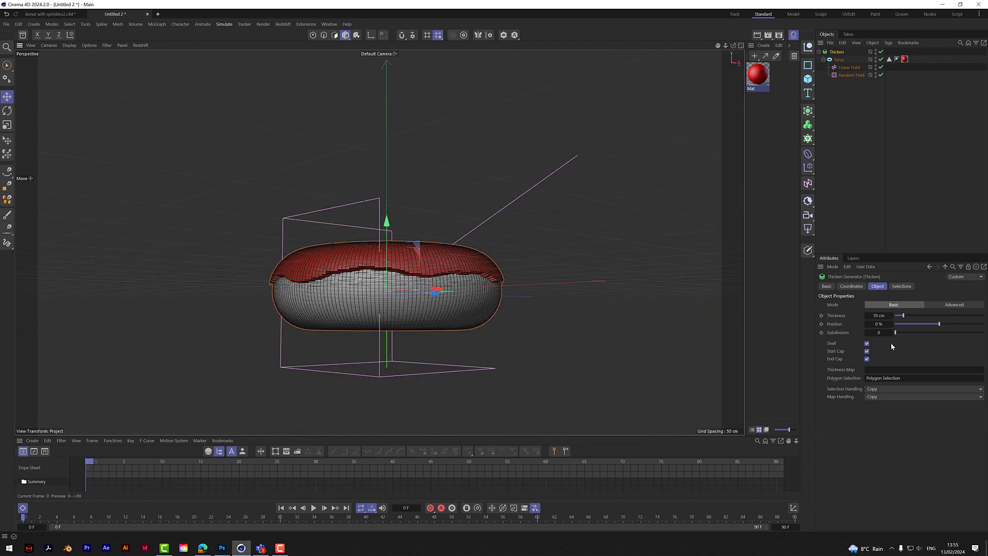
{"action": "double_click", "coordinate": [883, 315]}
{"action": "key", "text": "Return"}
{"action": "left_click_drag", "start_coordinate": [733, 45], "coordinate": [728, 51]}
{"action": "scroll", "coordinate": [432, 282], "scroll_direction": "up", "scroll_amount": 5}
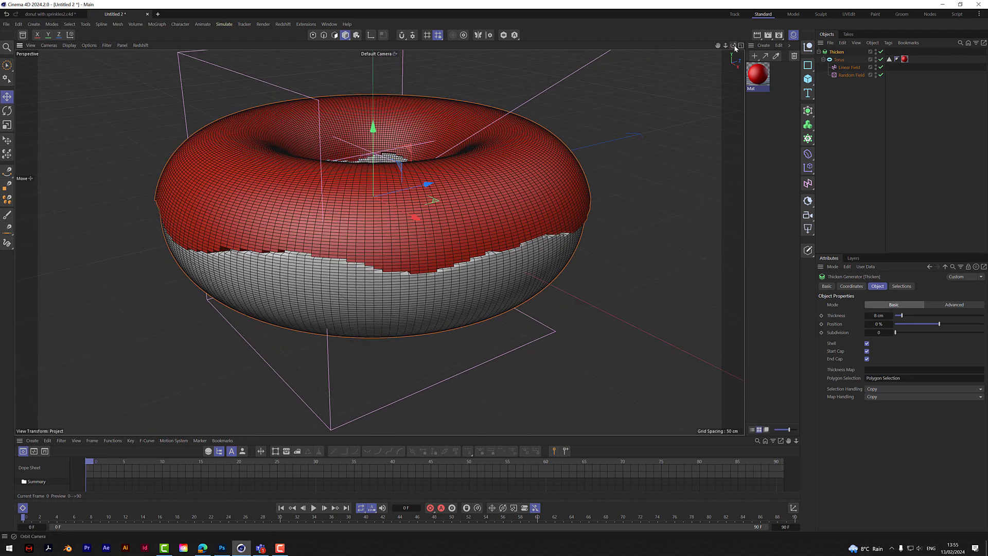
{"action": "left_click_drag", "start_coordinate": [733, 45], "coordinate": [734, 41]}
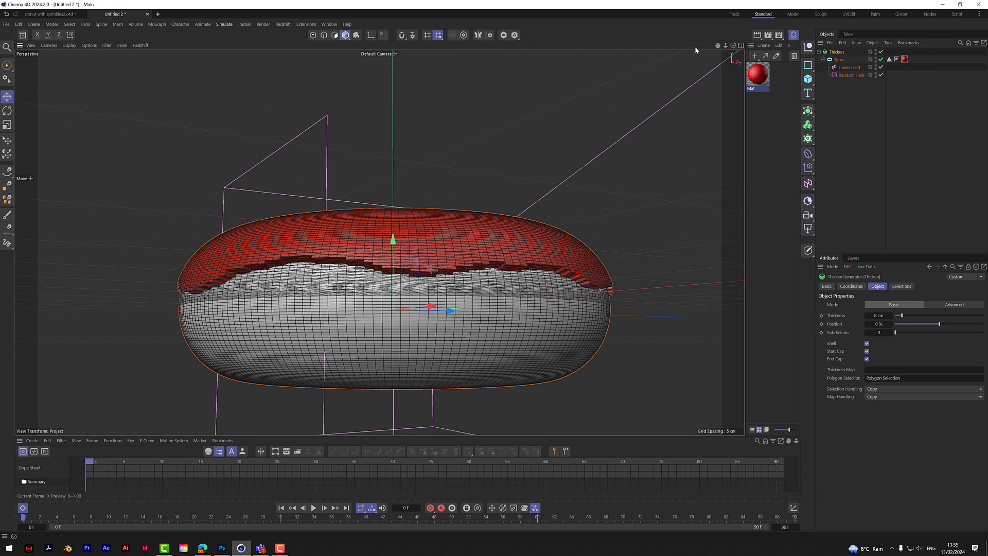
- Hide the workplane grid in the perspective view
{"action": "left_click", "coordinate": [106, 45]}
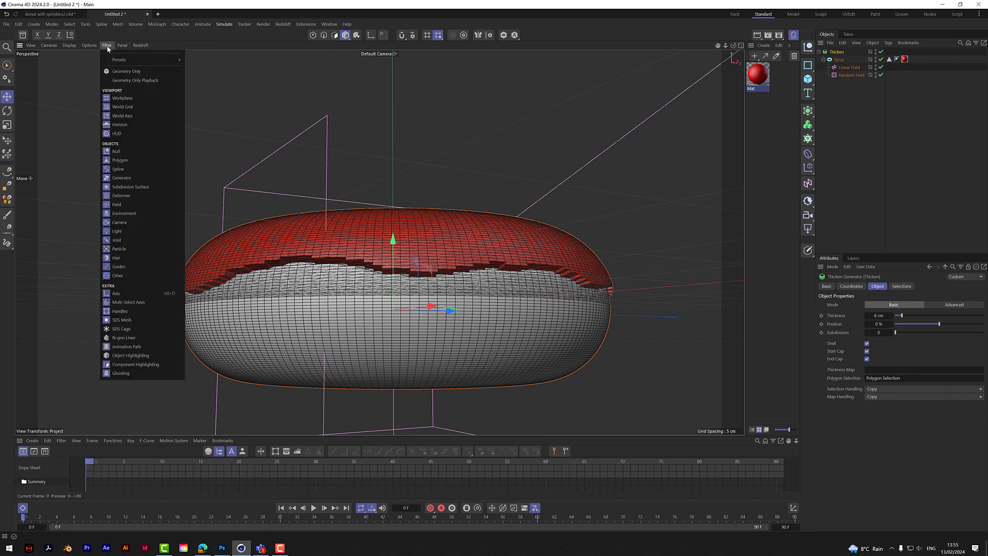
{"action": "left_click", "coordinate": [124, 98]}
{"action": "left_click_drag", "start_coordinate": [733, 46], "coordinate": [732, 46]}
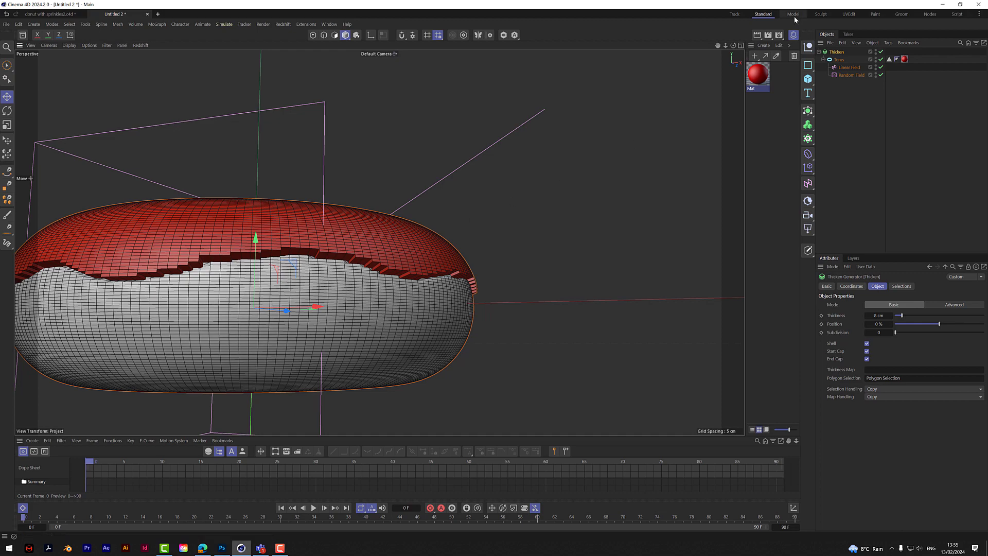
{"action": "left_click_drag", "start_coordinate": [733, 46], "coordinate": [729, 44]}
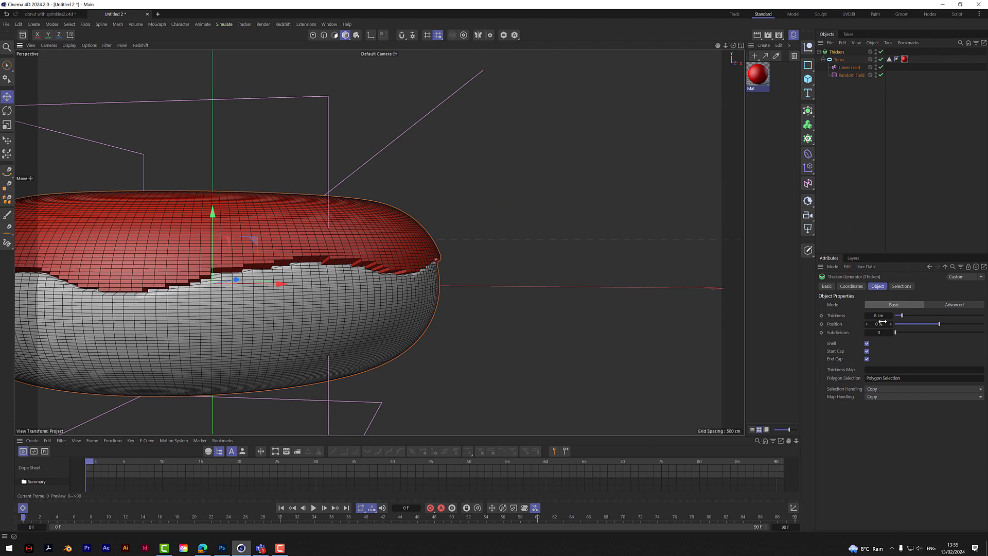
- Set the Thicken generator's position to 100% and inspect the offset icing edge up close
{"action": "left_click_drag", "start_coordinate": [939, 322], "coordinate": [985, 341]}
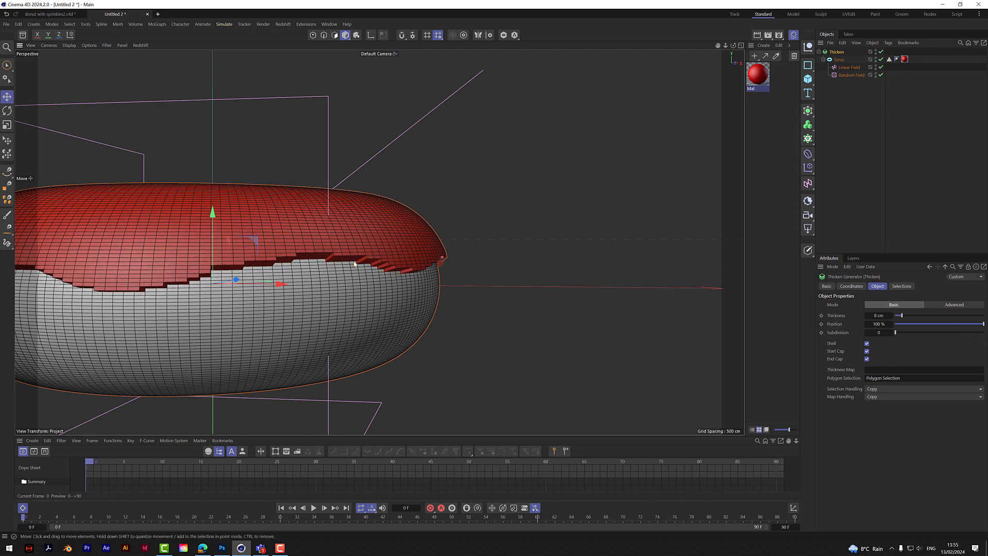
{"action": "scroll", "coordinate": [354, 266], "scroll_direction": "up", "scroll_amount": 3}
{"action": "scroll", "coordinate": [354, 266], "scroll_direction": "up", "scroll_amount": 3}
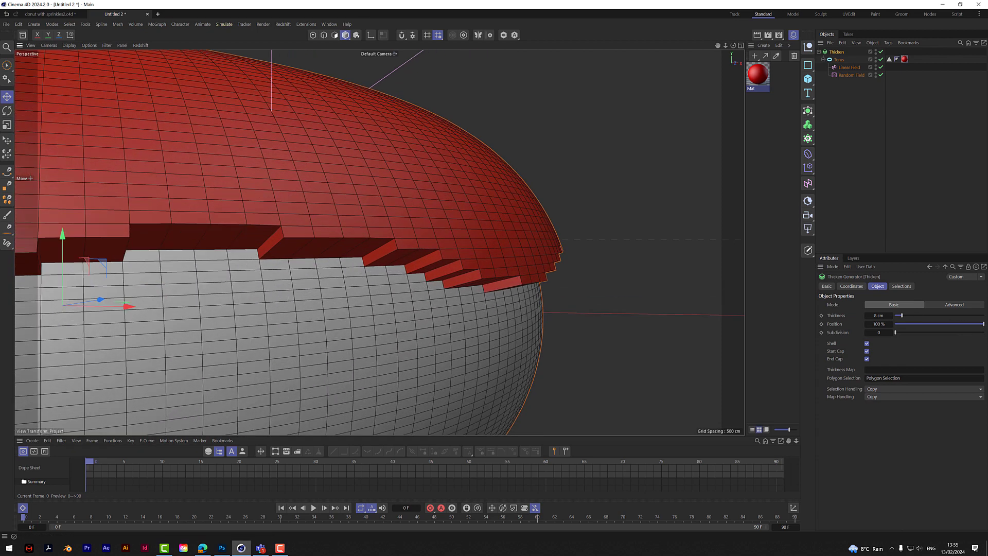
{"action": "mouse_move", "coordinate": [983, 325]}
{"action": "left_mouse_down"}
{"action": "mouse_move", "coordinate": [950, 331]}
{"action": "mouse_move", "coordinate": [985, 328]}
{"action": "left_mouse_up"}
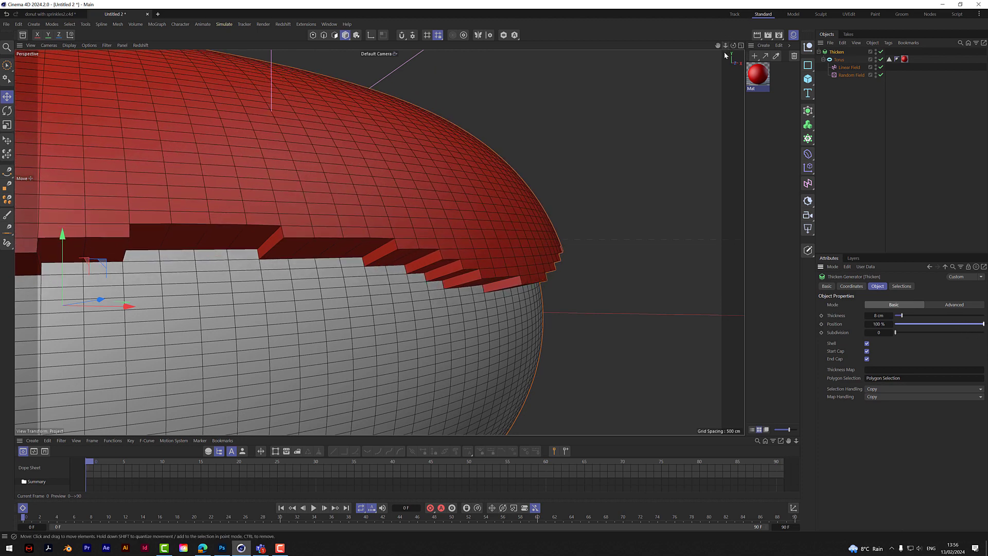
{"action": "mouse_move", "coordinate": [726, 47]}
{"action": "left_mouse_down"}
{"action": "mouse_move", "coordinate": [718, 48]}
{"action": "mouse_move", "coordinate": [744, 61]}
{"action": "mouse_move", "coordinate": [734, 47]}
{"action": "left_mouse_up"}
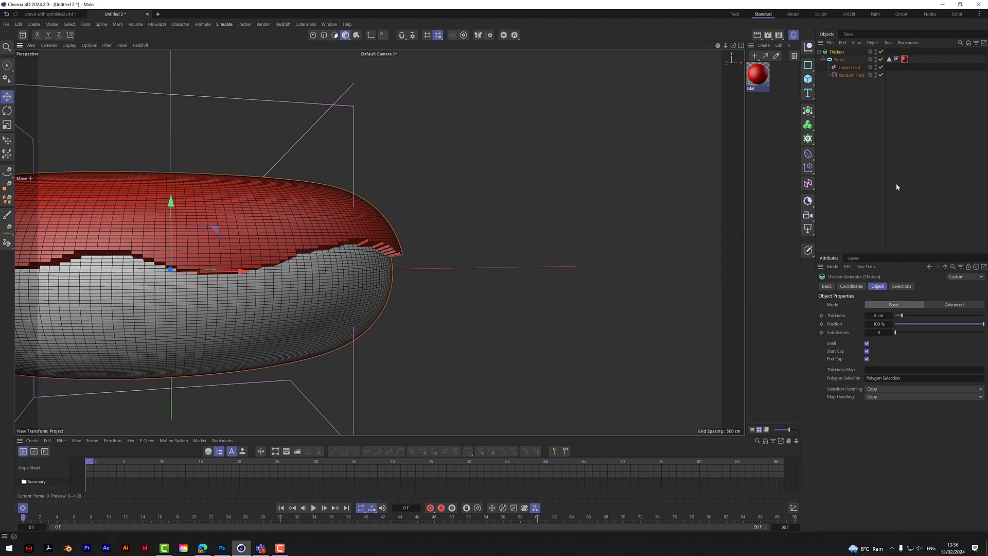
- Add a Smoothing deformer and place it under the Thicken generator, beside the torus
{"action": "left_click", "coordinate": [808, 155]}
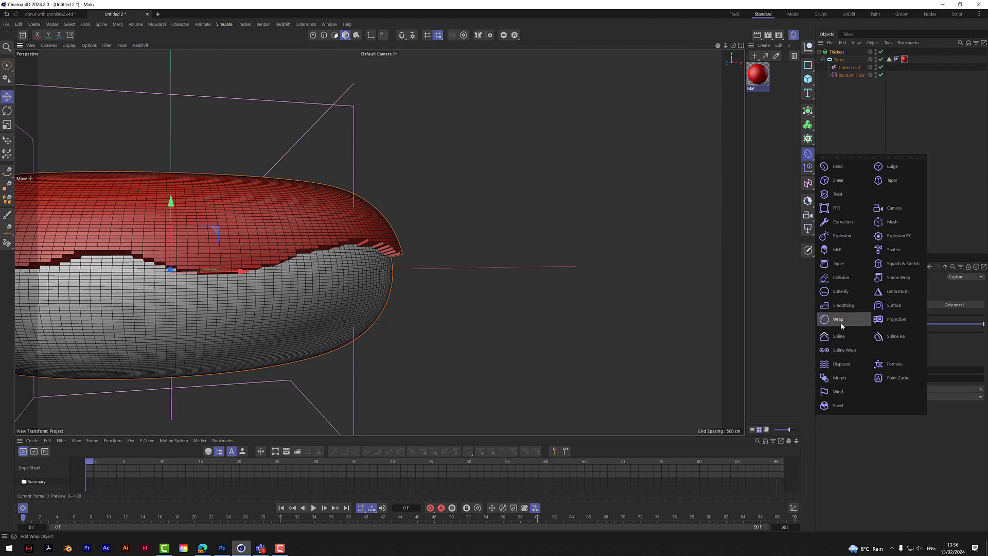
{"action": "left_click", "coordinate": [841, 306]}
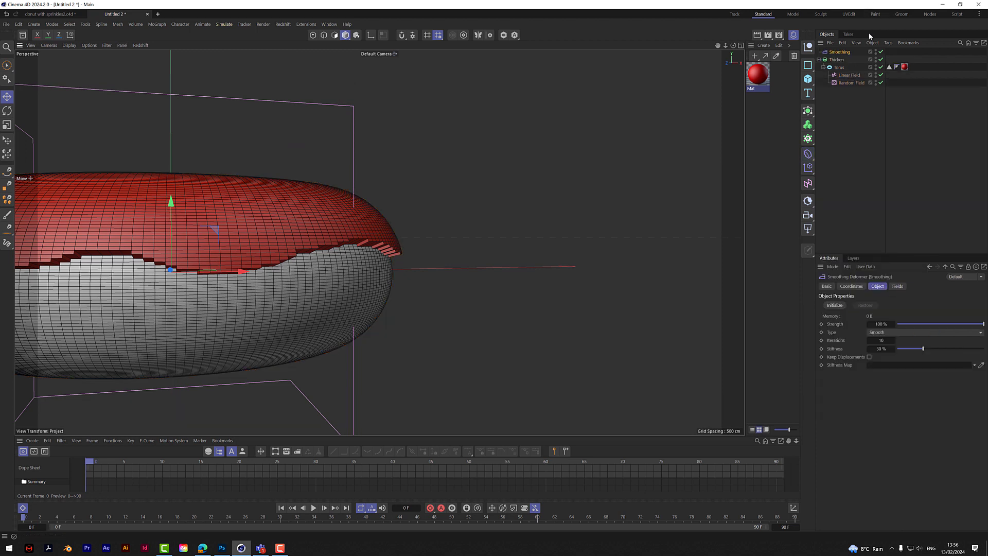
{"action": "left_click_drag", "start_coordinate": [838, 53], "coordinate": [840, 62]}
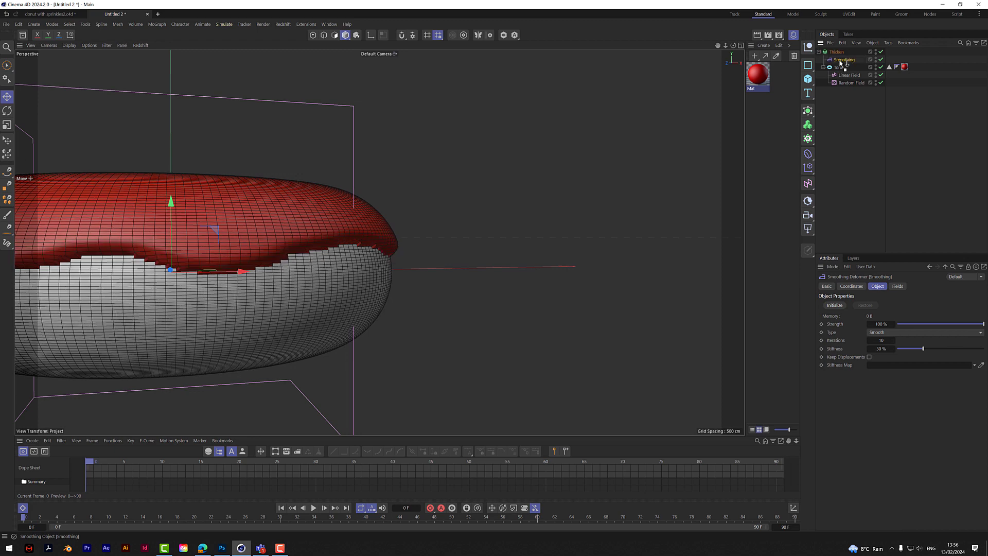
- Turn off the Thicken generator's Start Cap
{"action": "left_click_drag", "start_coordinate": [718, 46], "coordinate": [904, 55]}
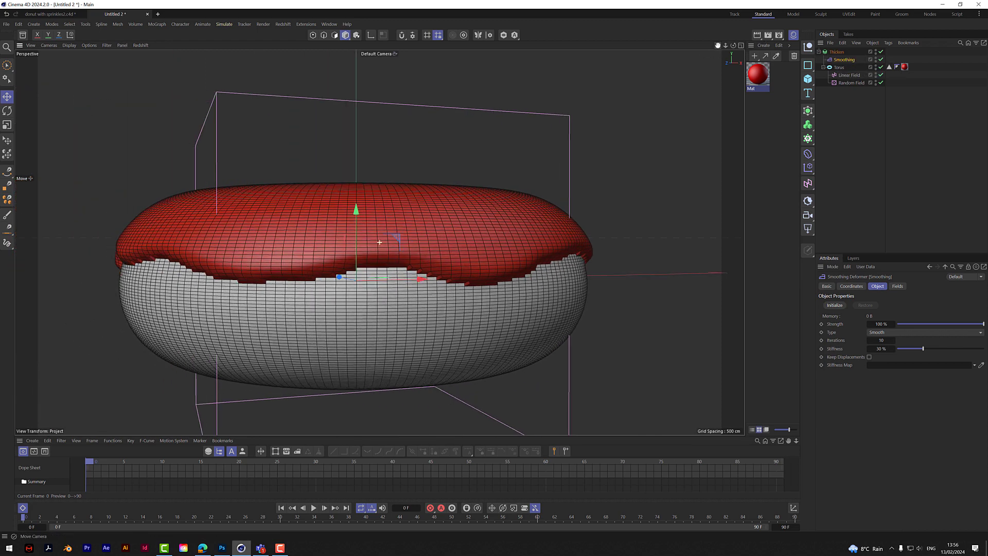
{"action": "left_click_drag", "start_coordinate": [733, 46], "coordinate": [769, 47]}
{"action": "scroll", "coordinate": [436, 286], "scroll_direction": "up", "scroll_amount": 4}
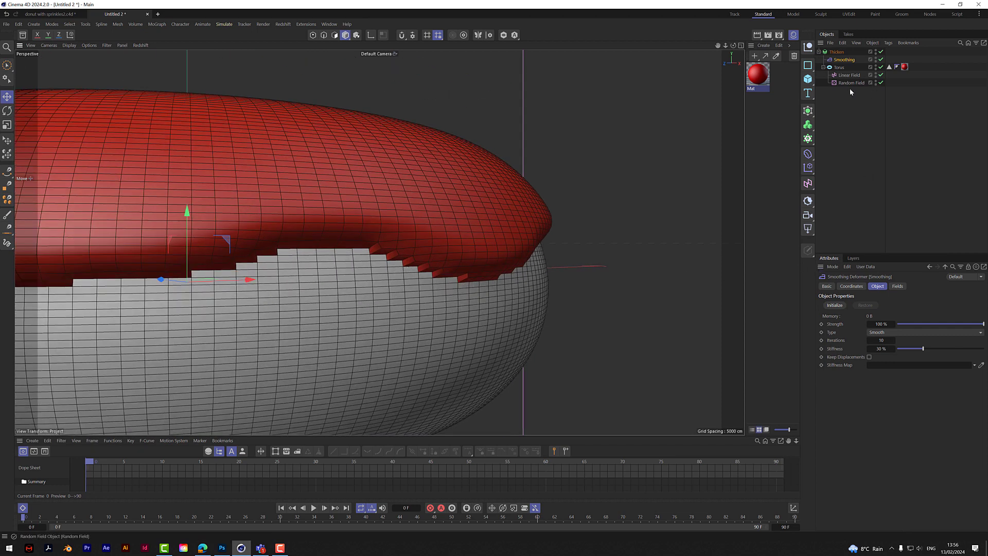
{"action": "left_click", "coordinate": [837, 52]}
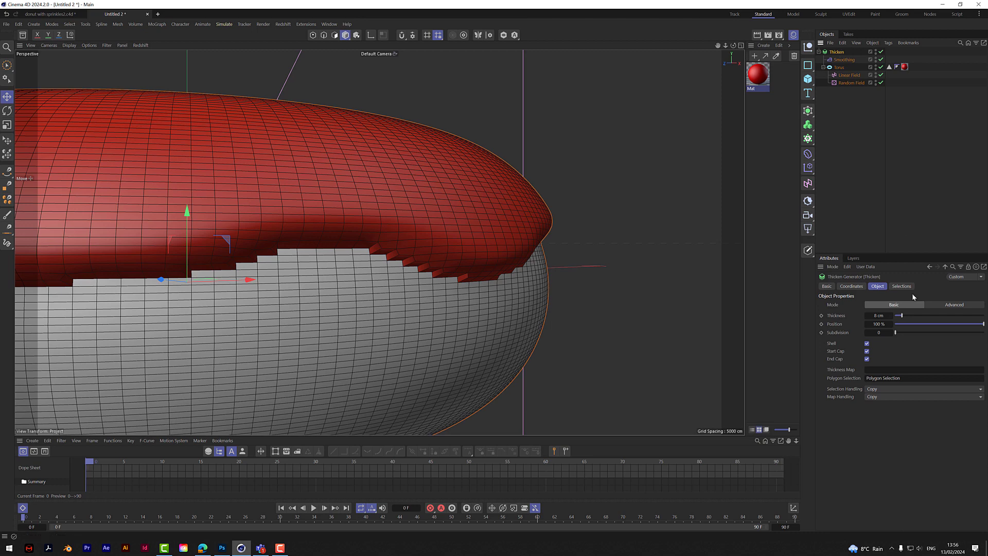
{"action": "left_click", "coordinate": [867, 351]}
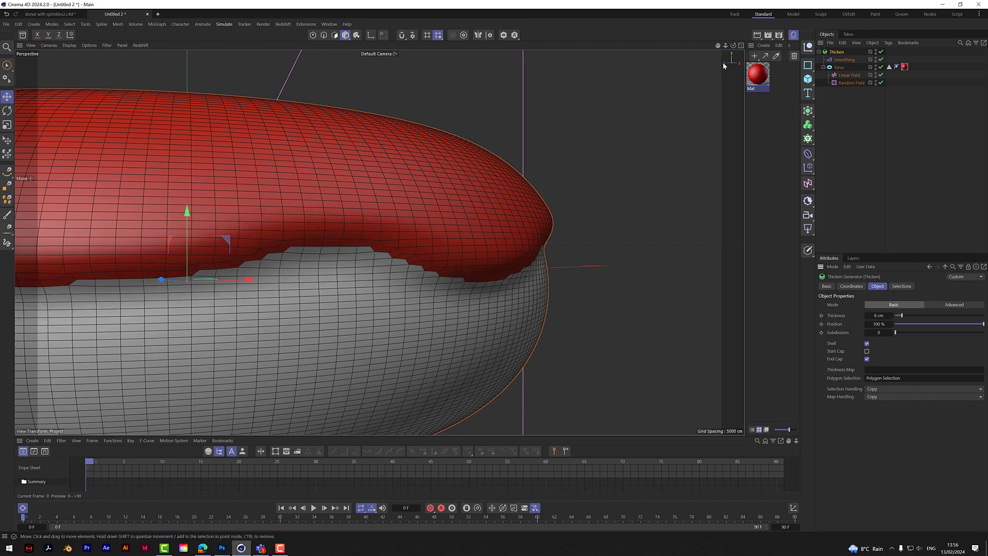
- Set the Thicken generator's subdivision to 2 to refine the icing's edge
{"action": "left_click_drag", "start_coordinate": [733, 46], "coordinate": [846, 24]}
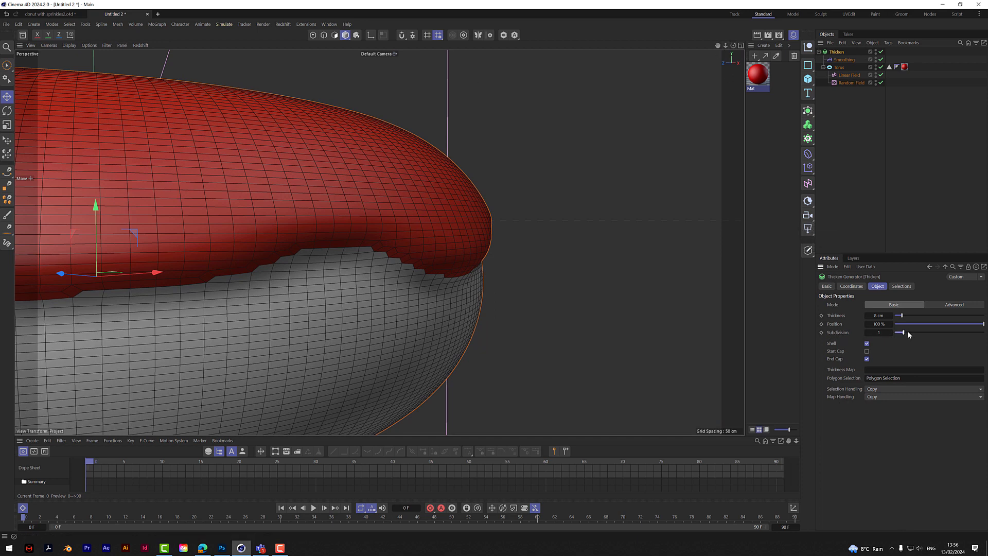
{"action": "mouse_move", "coordinate": [908, 332]}
{"action": "left_mouse_down"}
{"action": "mouse_move", "coordinate": [924, 332]}
{"action": "mouse_move", "coordinate": [904, 333]}
{"action": "mouse_move", "coordinate": [913, 332]}
{"action": "left_mouse_up"}
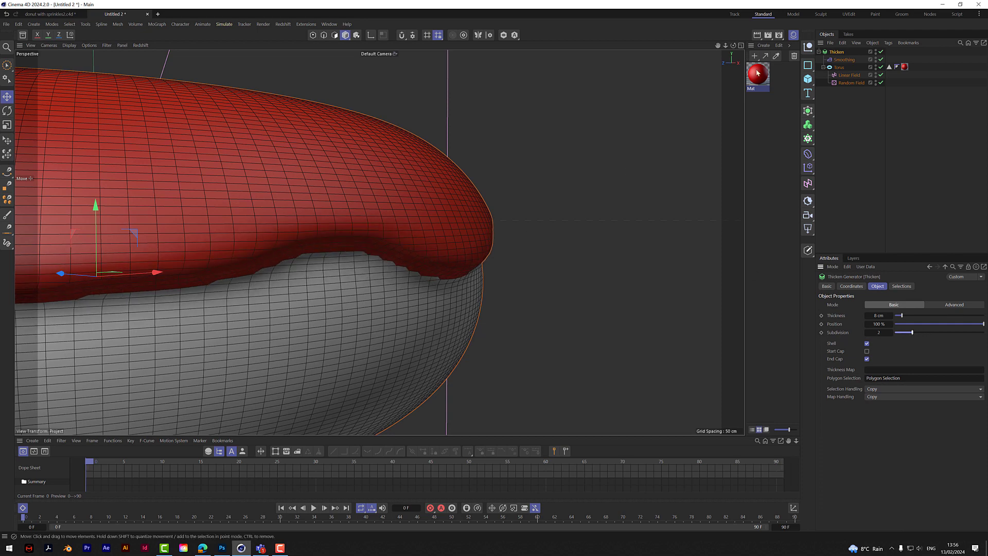
{"action": "left_click_drag", "start_coordinate": [379, 242], "coordinate": [379, 242], "text": "alt"}
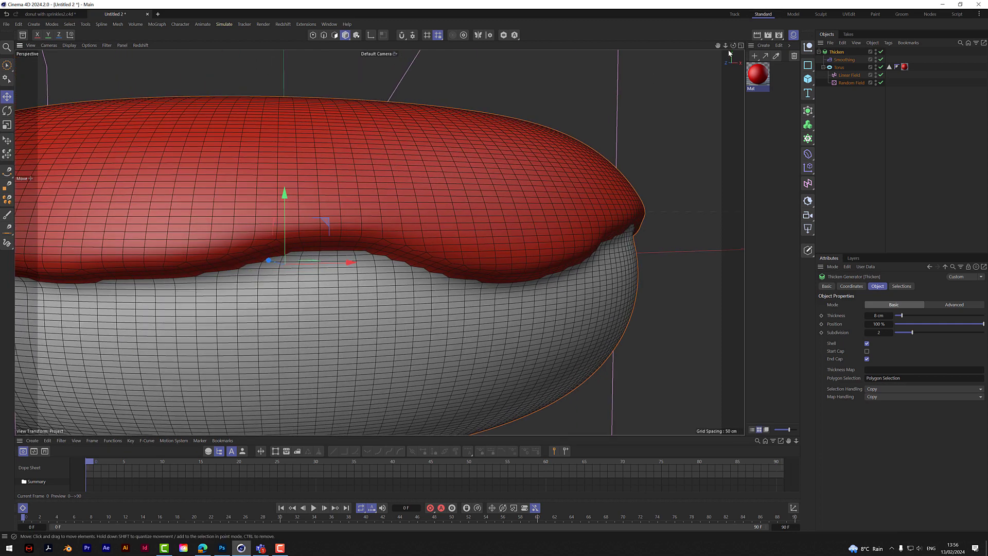
- Set the Smoothing deformer's stiffness to 62% and iterations to 15, and check the icing from around the donut
{"action": "left_click", "coordinate": [844, 60]}
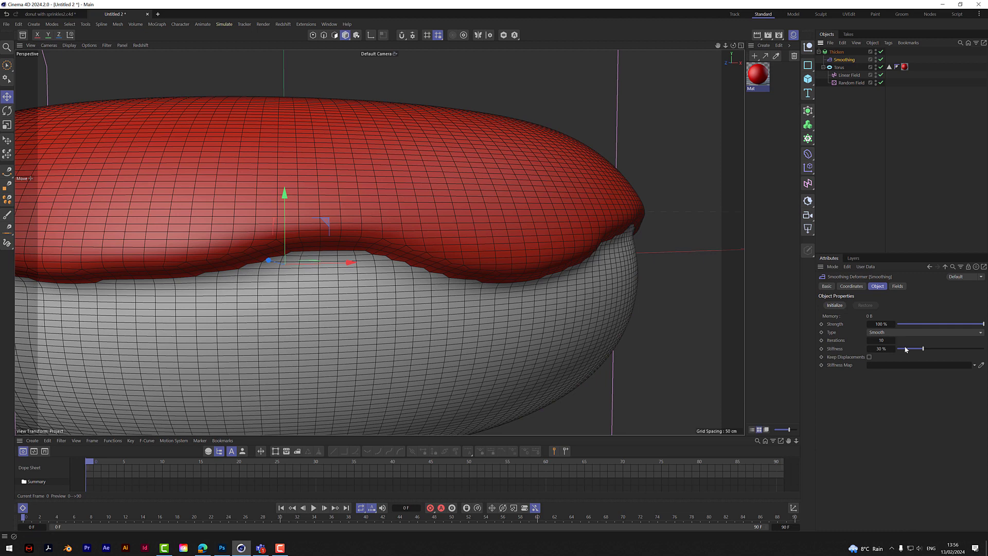
{"action": "left_click_drag", "start_coordinate": [923, 349], "coordinate": [951, 357]}
{"action": "mouse_move", "coordinate": [882, 341]}
{"action": "left_mouse_down"}
{"action": "mouse_move", "coordinate": [904, 341]}
{"action": "mouse_move", "coordinate": [873, 341]}
{"action": "mouse_move", "coordinate": [888, 341]}
{"action": "left_mouse_up"}
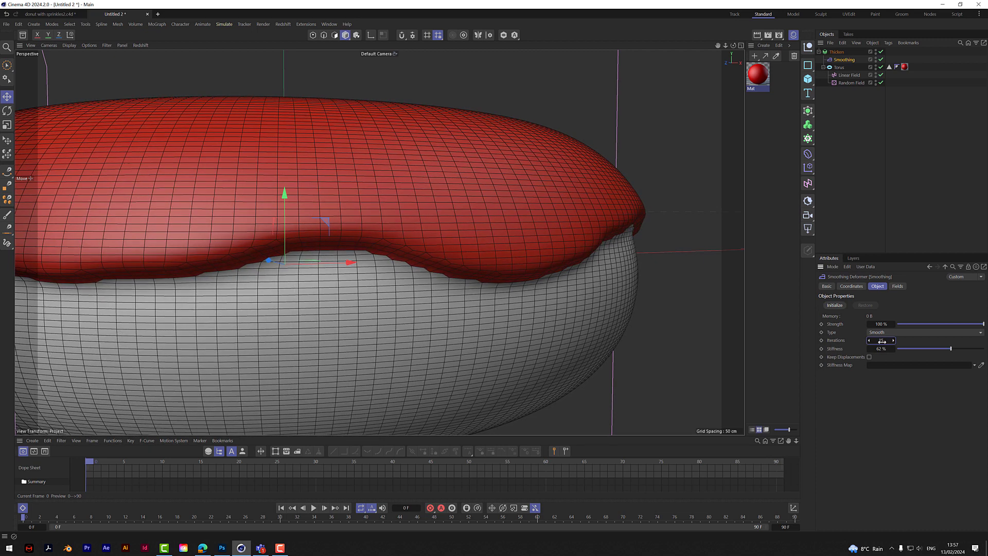
{"action": "mouse_move", "coordinate": [726, 47]}
{"action": "left_mouse_down"}
{"action": "mouse_move", "coordinate": [678, 46]}
{"action": "mouse_move", "coordinate": [803, 77]}
{"action": "mouse_move", "coordinate": [818, 57]}
{"action": "mouse_move", "coordinate": [772, 87]}
{"action": "mouse_move", "coordinate": [668, 79]}
{"action": "left_mouse_up"}
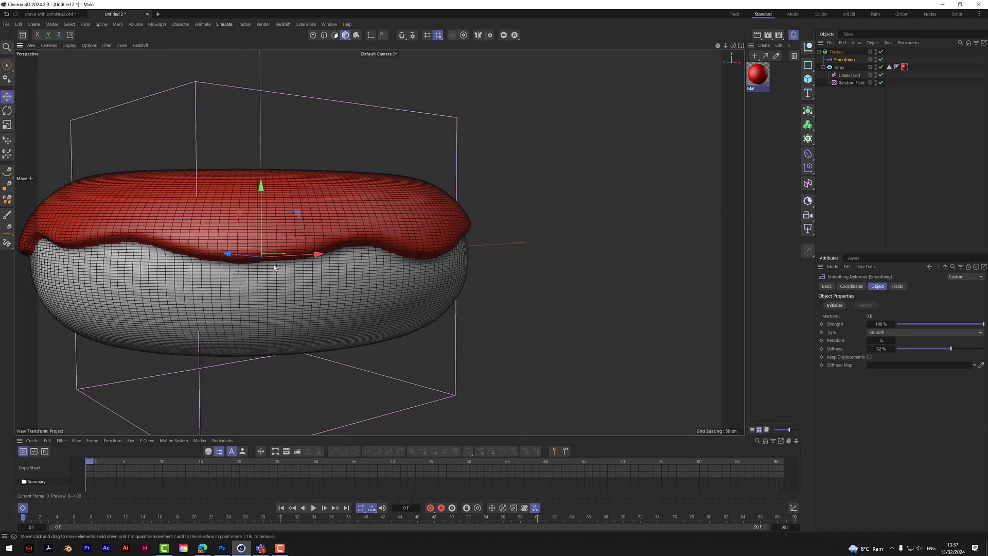
{"action": "left_click_drag", "start_coordinate": [734, 46], "coordinate": [661, 80]}
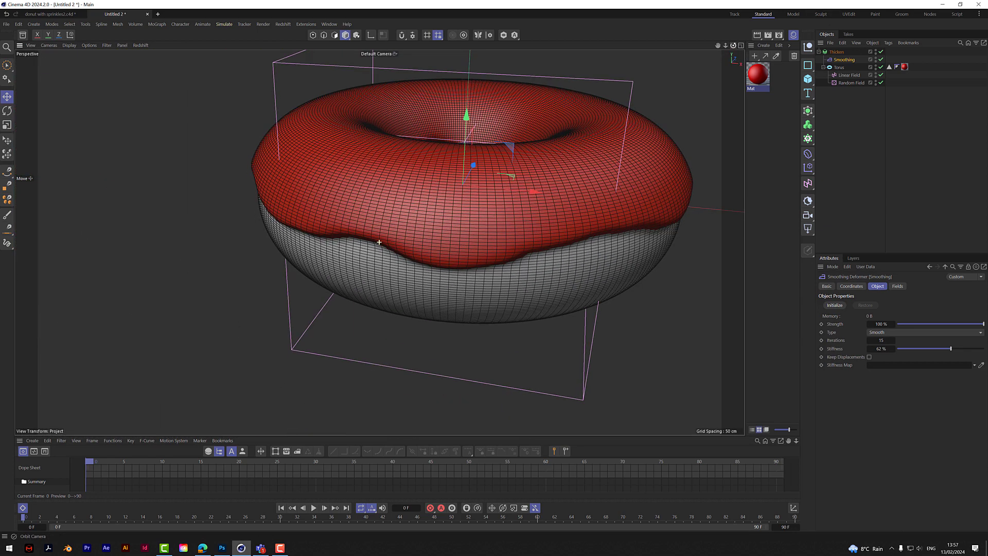
{"action": "left_click_drag", "start_coordinate": [726, 46], "coordinate": [582, 59]}
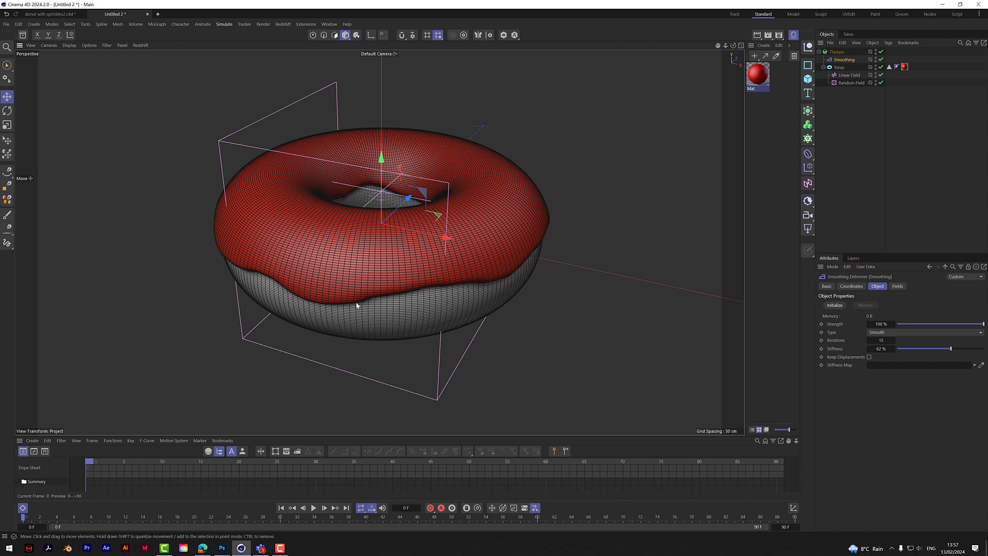
- Shift the Linear Field slightly to adjust the icing edge, and set the Random Field's noise scale to 200%
{"action": "left_click", "coordinate": [848, 75]}
{"action": "mouse_move", "coordinate": [381, 145]}
{"action": "left_mouse_down"}
{"action": "mouse_move", "coordinate": [382, 123]}
{"action": "mouse_move", "coordinate": [382, 156]}
{"action": "mouse_move", "coordinate": [388, 144]}
{"action": "left_mouse_up"}
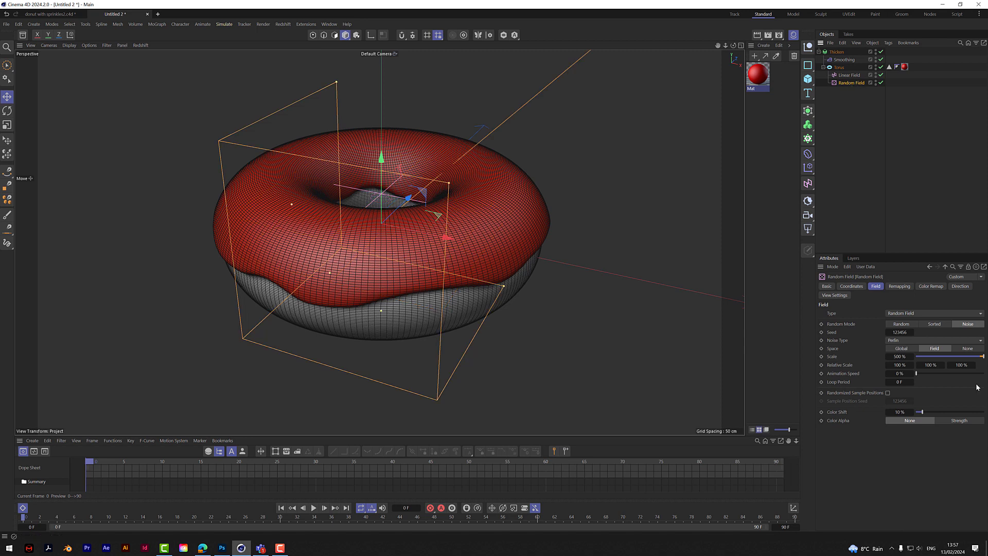
{"action": "left_click", "coordinate": [897, 357]}
{"action": "key", "text": "Return"}
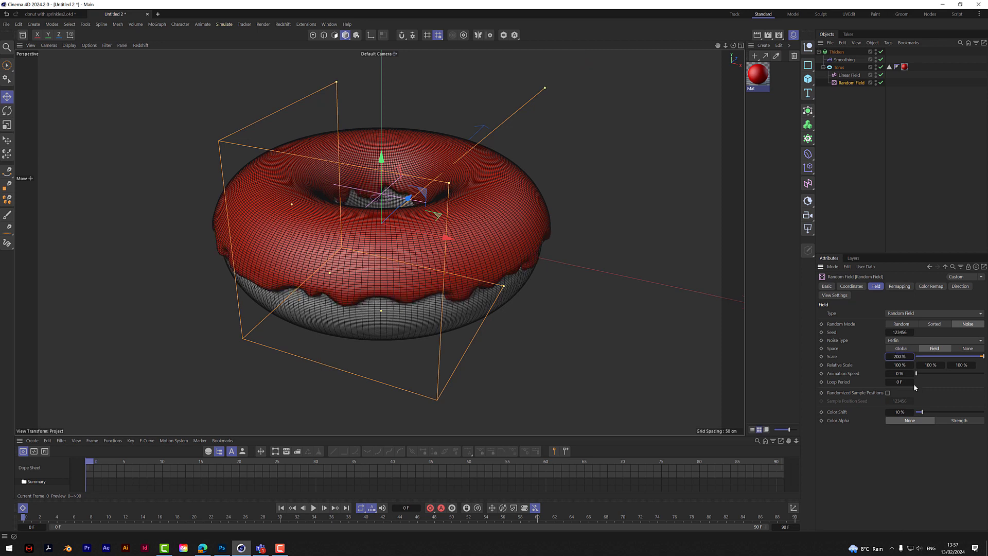
{"action": "left_click_drag", "start_coordinate": [733, 45], "coordinate": [684, 41]}
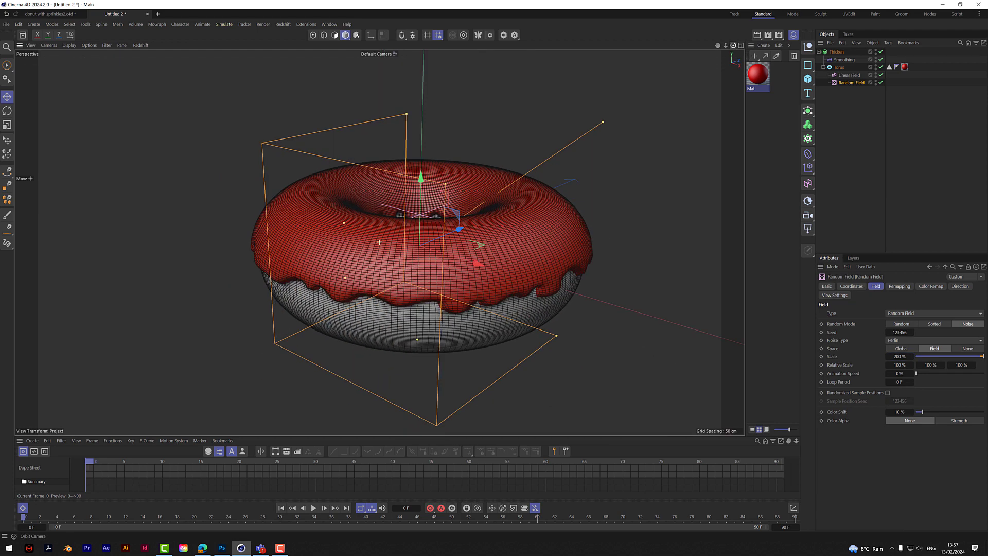
- Set the Random Field's noise scale to 800%, check the icing edge from several angles and deselect everything
{"action": "left_click", "coordinate": [899, 356]}
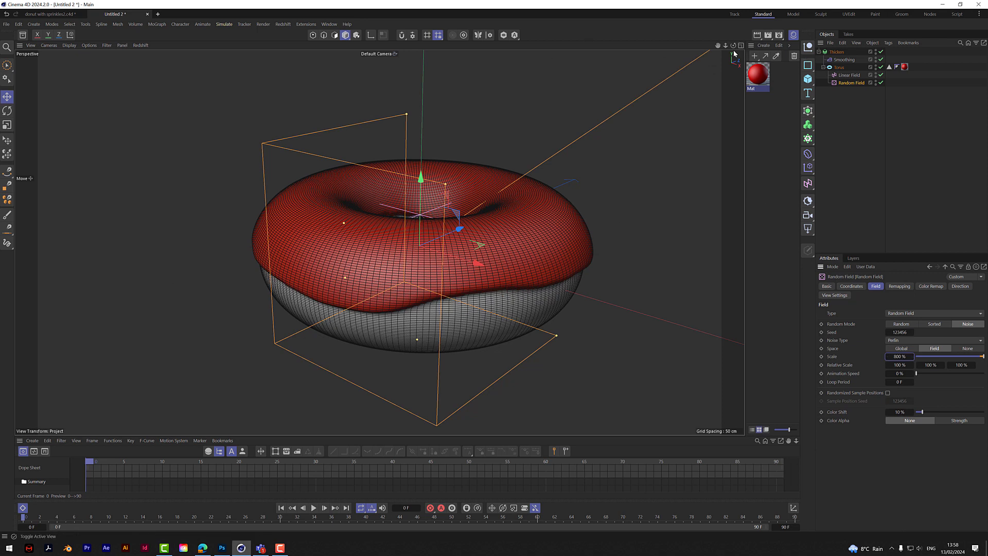
{"action": "left_click_drag", "start_coordinate": [191, 77], "coordinate": [197, 117], "text": "alt"}
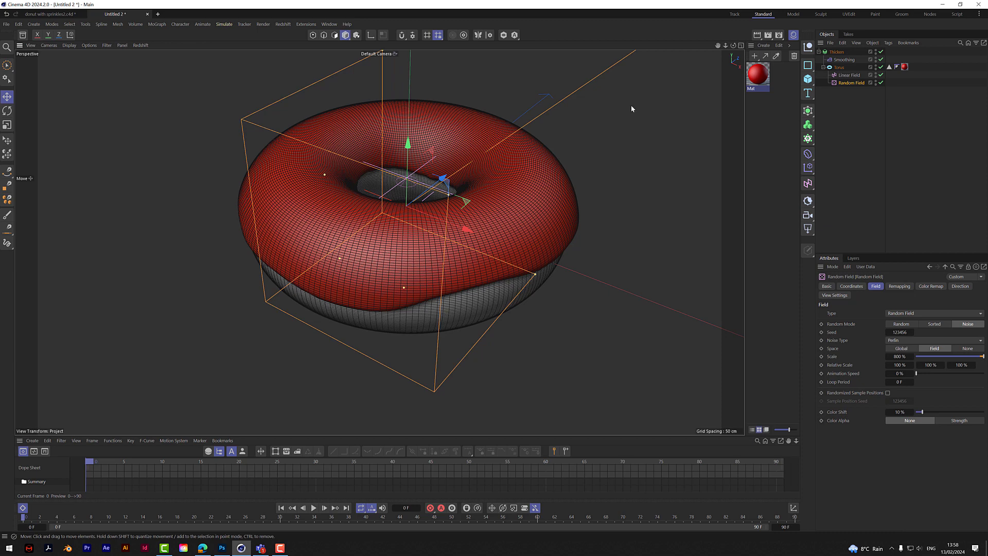
{"action": "mouse_move", "coordinate": [734, 45]}
{"action": "left_mouse_down"}
{"action": "mouse_move", "coordinate": [766, 23]}
{"action": "mouse_move", "coordinate": [725, 34]}
{"action": "left_mouse_up"}
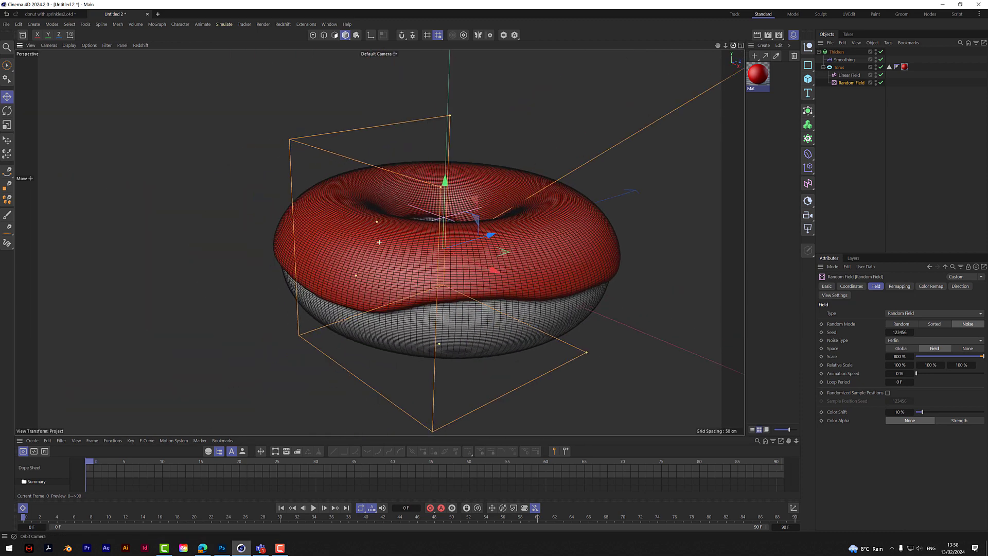
{"action": "left_click", "coordinate": [848, 144]}
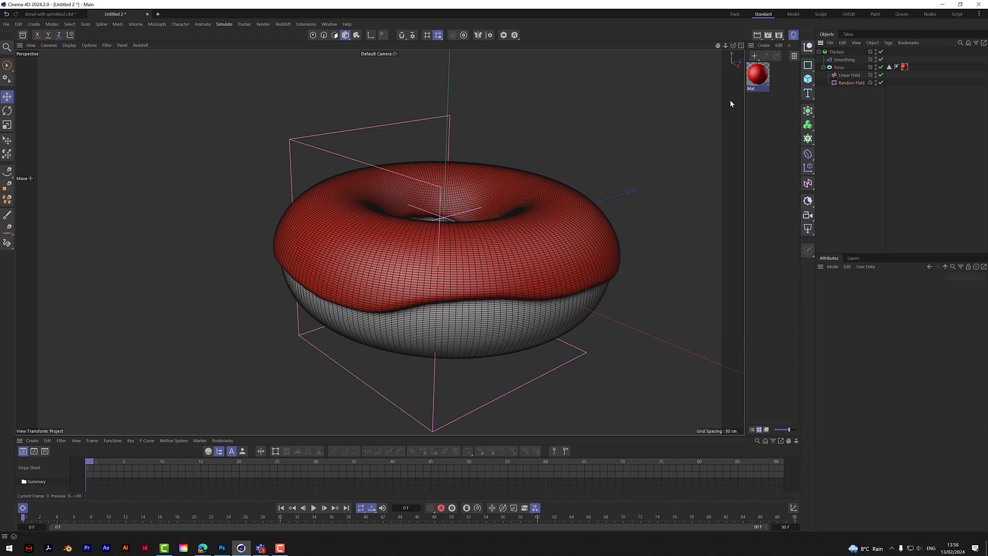
- Widen the material manager and create a new Redshift material of type Material
{"action": "left_click_drag", "start_coordinate": [744, 139], "coordinate": [663, 153]}
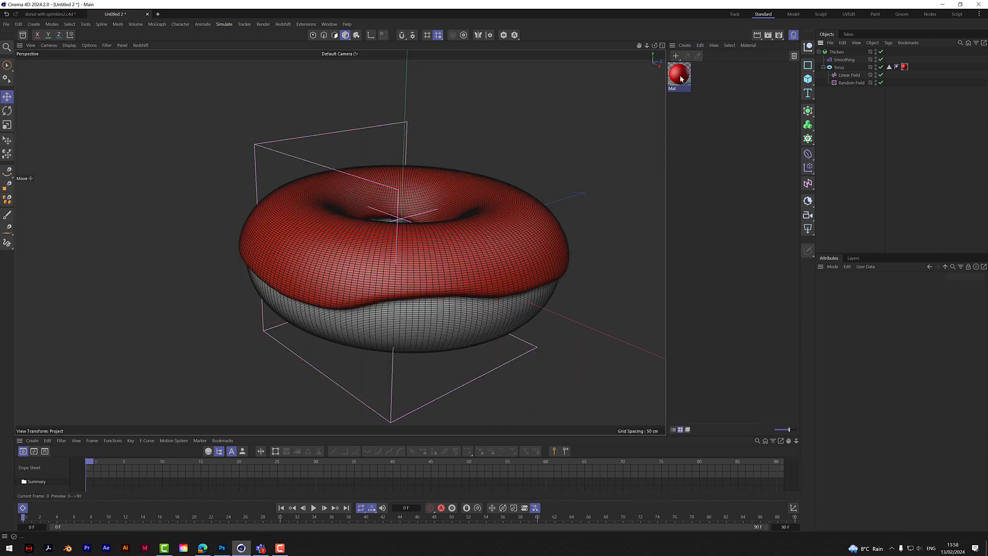
{"action": "left_click", "coordinate": [676, 56]}
{"action": "mouse_move", "coordinate": [714, 88]}
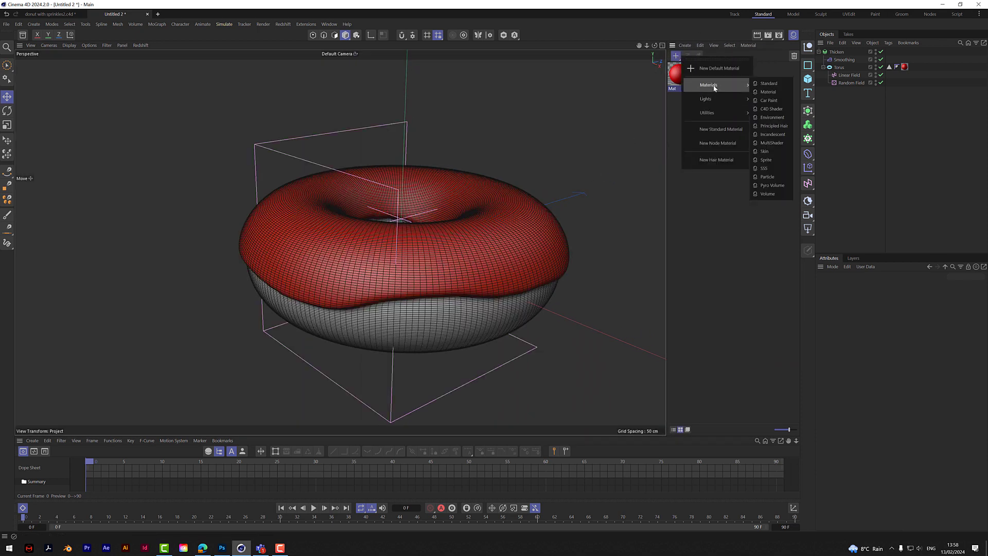
{"action": "left_click", "coordinate": [776, 93]}
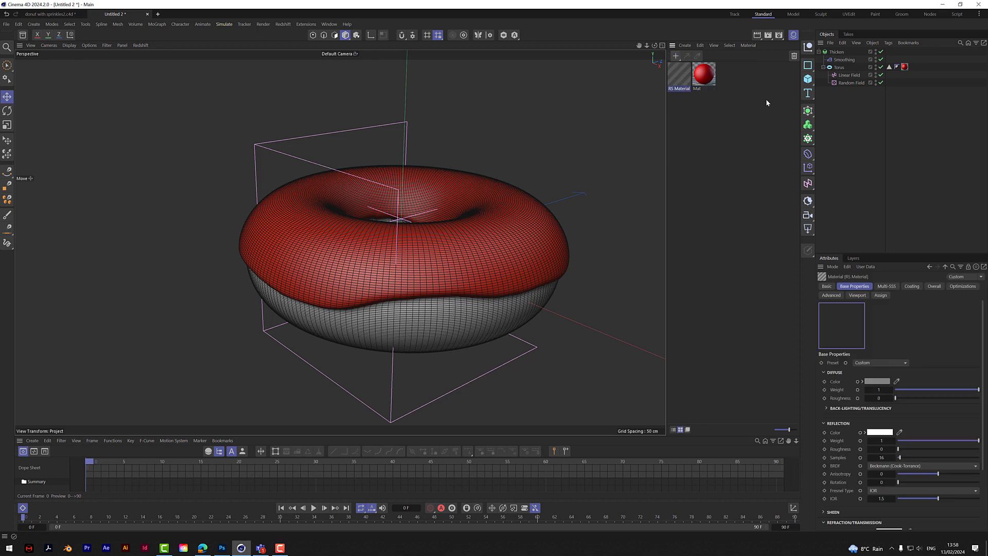
- Give the new material a pink diffuse colour (H 341°, S 74%, V 100%) and assign it to the torus's existing material tag
{"action": "left_click", "coordinate": [876, 380]}
{"action": "left_click", "coordinate": [943, 452]}
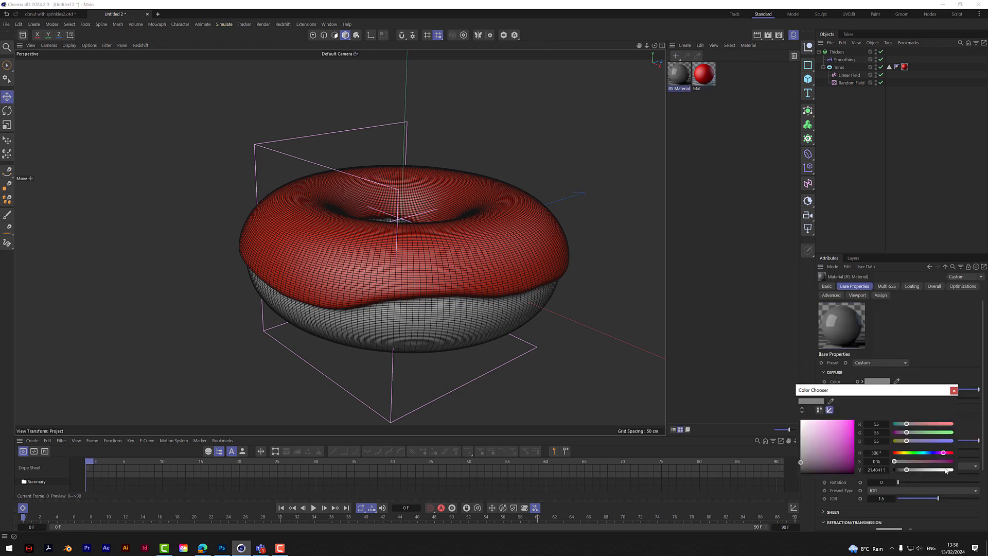
{"action": "left_click", "coordinate": [937, 461]}
{"action": "left_click", "coordinate": [924, 424]}
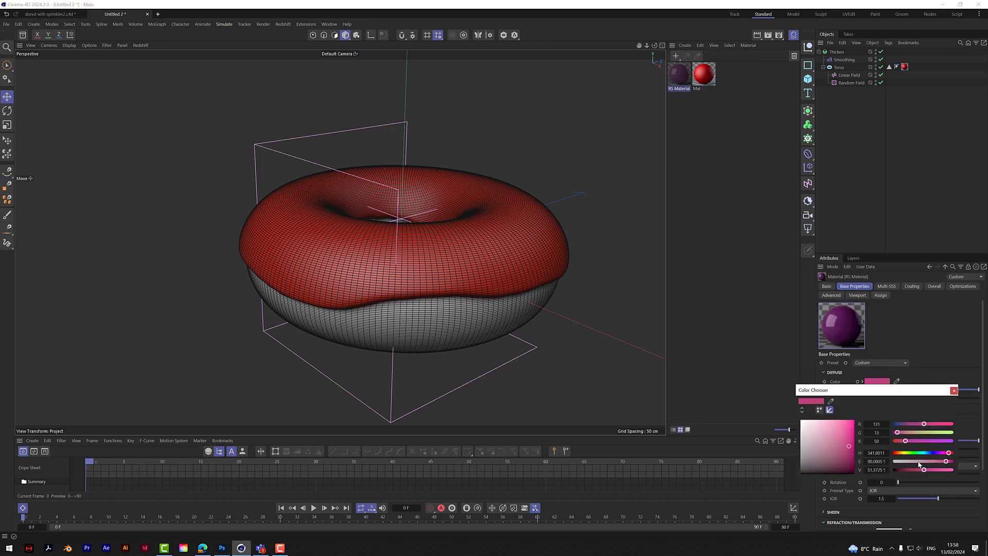
{"action": "left_click_drag", "start_coordinate": [910, 462], "coordinate": [951, 470]}
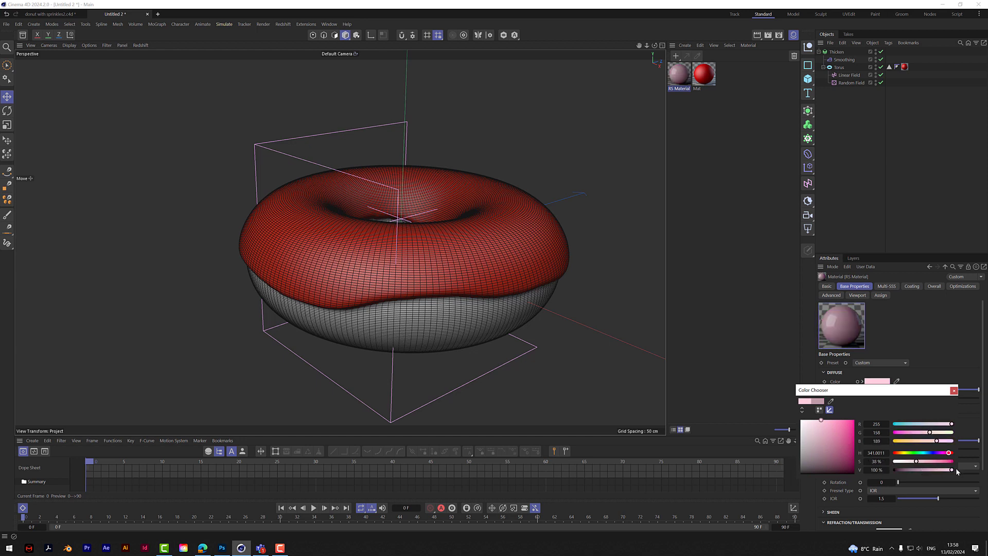
{"action": "left_click", "coordinate": [929, 460]}
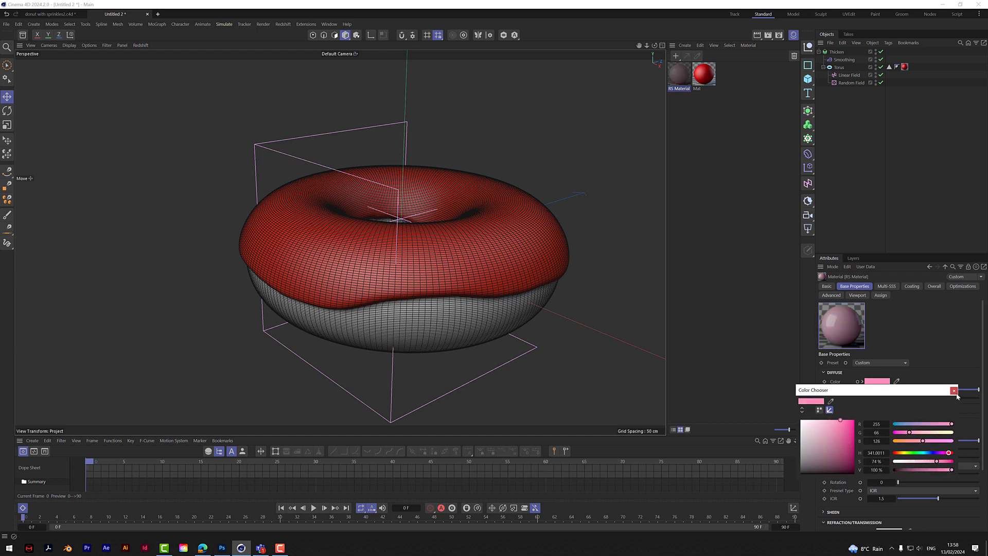
{"action": "left_click", "coordinate": [954, 391]}
{"action": "left_click_drag", "start_coordinate": [674, 77], "coordinate": [905, 68]}
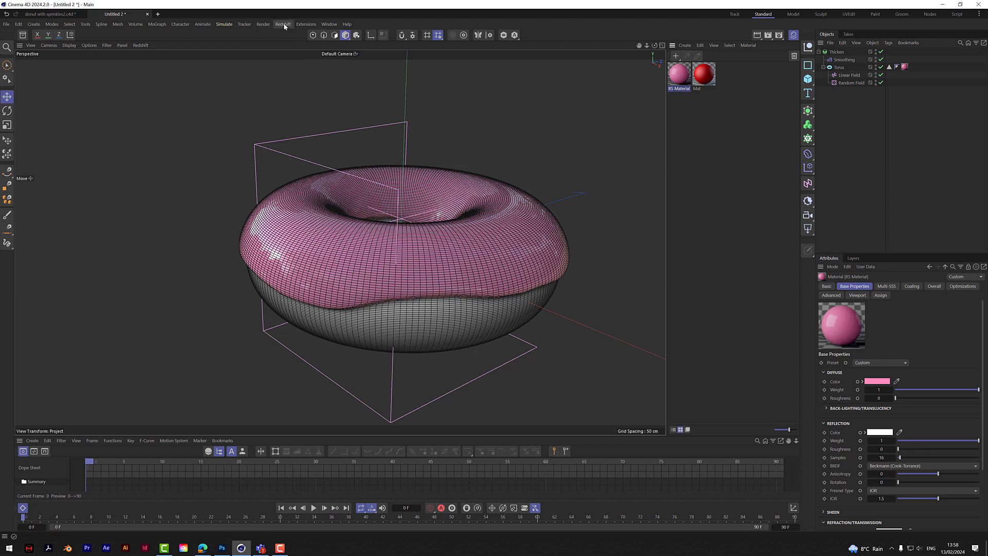
- Add a Redshift dome light and an area light, and give the area light a target tag with a null
{"action": "left_click", "coordinate": [808, 228]}
{"action": "left_click", "coordinate": [843, 300]}
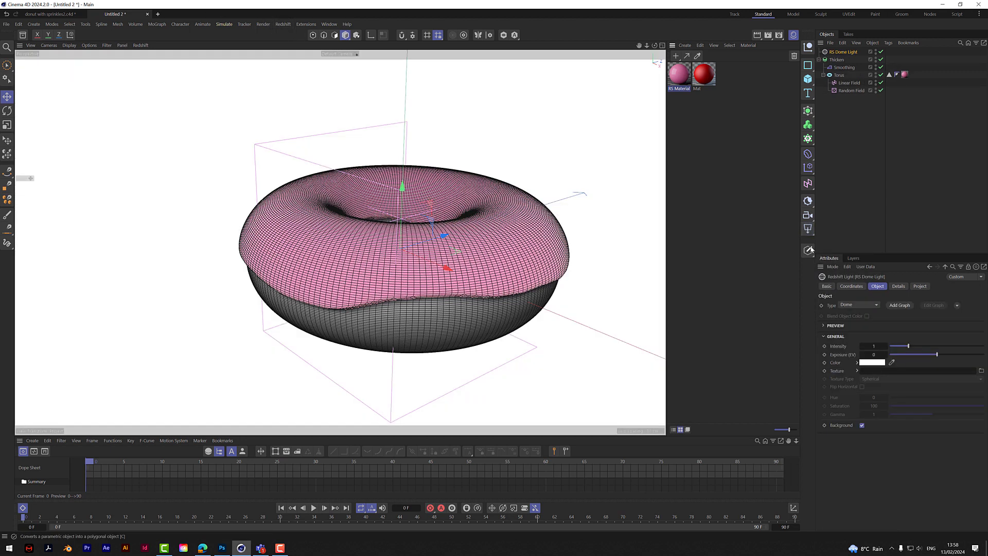
{"action": "left_click", "coordinate": [808, 229]}
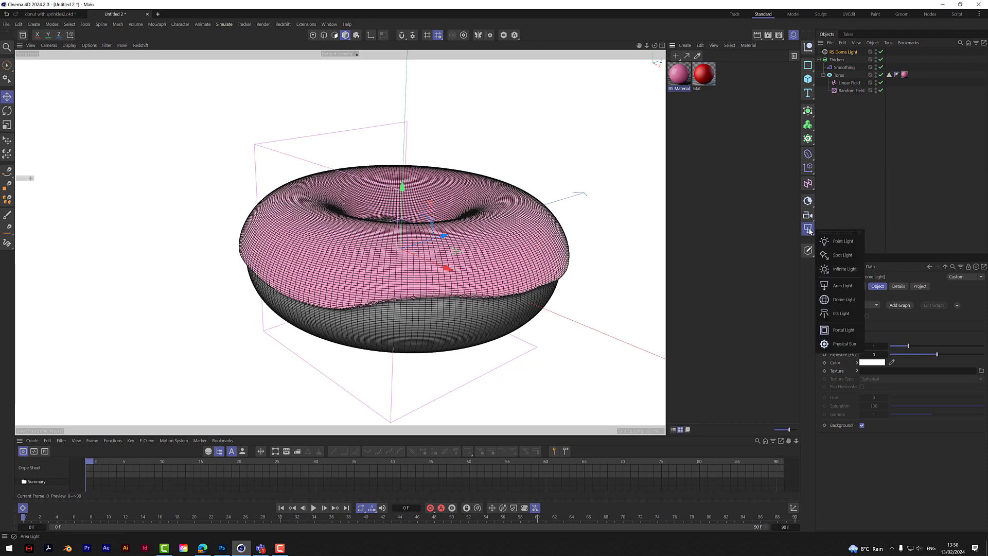
{"action": "left_click", "coordinate": [850, 287]}
{"action": "left_click", "coordinate": [957, 305]}
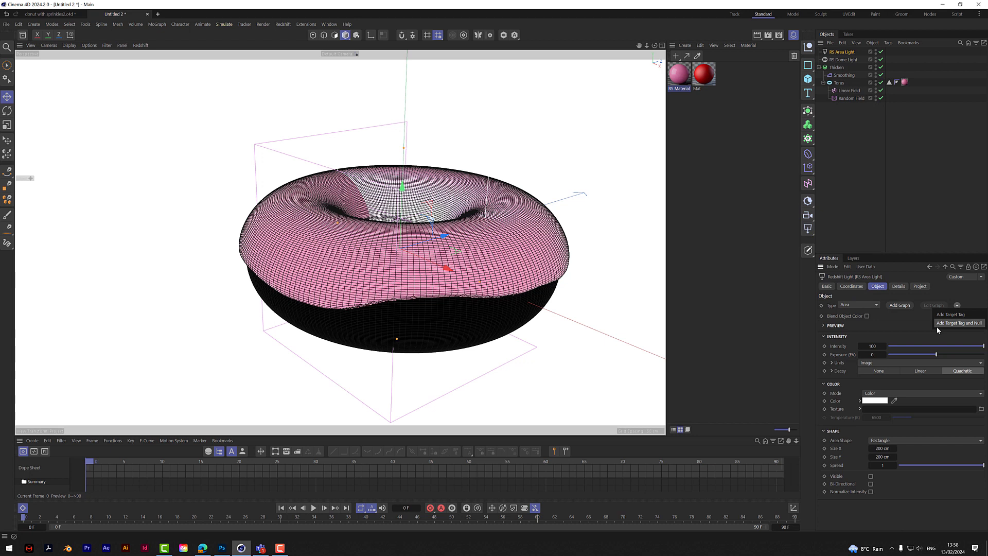
{"action": "left_click", "coordinate": [960, 323]}
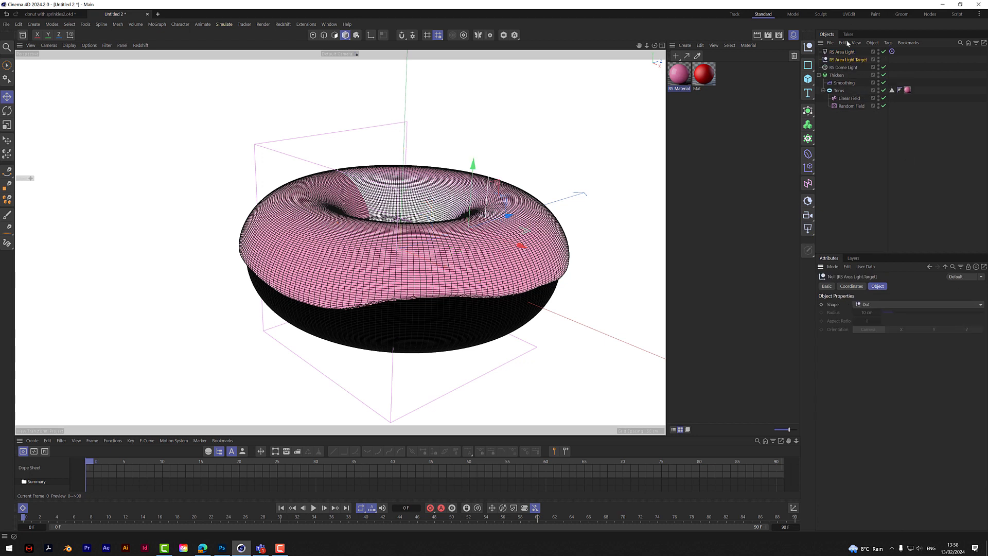
- Move the light's target null along X toward the donut's centre, and shift the area light along negative X and above the donut
{"action": "left_click_drag", "start_coordinate": [520, 243], "coordinate": [455, 236]}
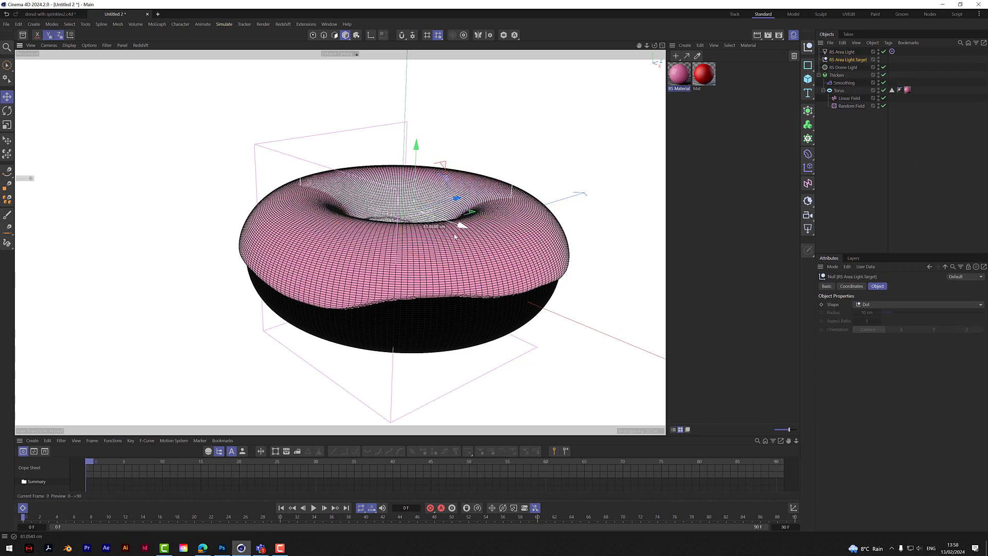
{"action": "left_click", "coordinate": [845, 53]}
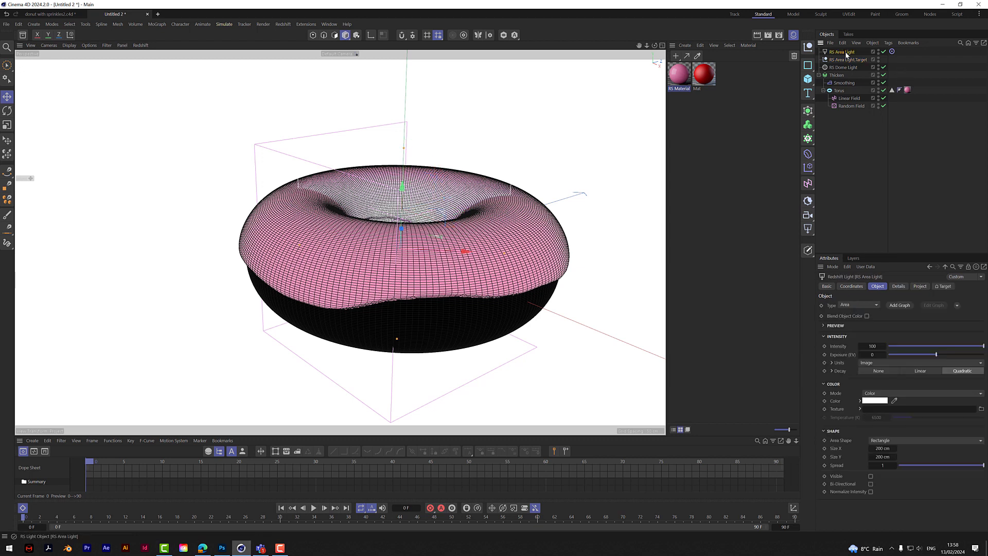
{"action": "left_click_drag", "start_coordinate": [465, 252], "coordinate": [338, 262]}
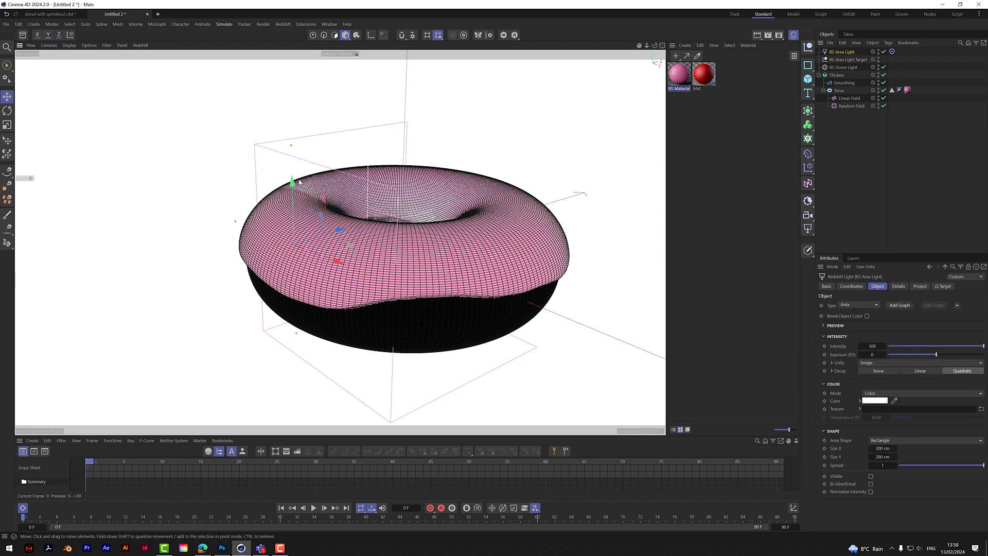
{"action": "left_click_drag", "start_coordinate": [300, 182], "coordinate": [318, 77]}
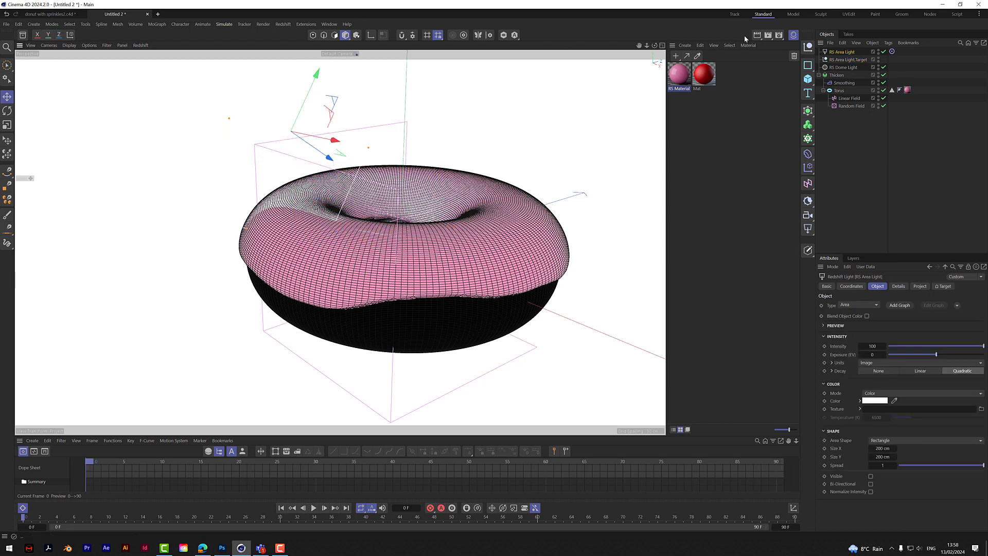
- Widen the area light to about 393 cm and reposition it beside the donut in the top view, returning to the perspective view
{"action": "left_click", "coordinate": [662, 45]}
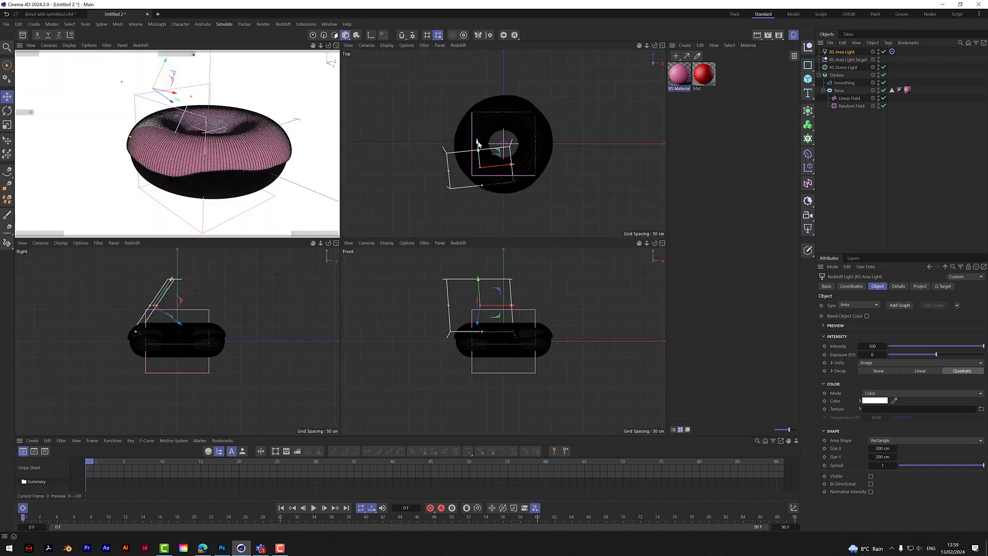
{"action": "left_click_drag", "start_coordinate": [478, 142], "coordinate": [421, 192]}
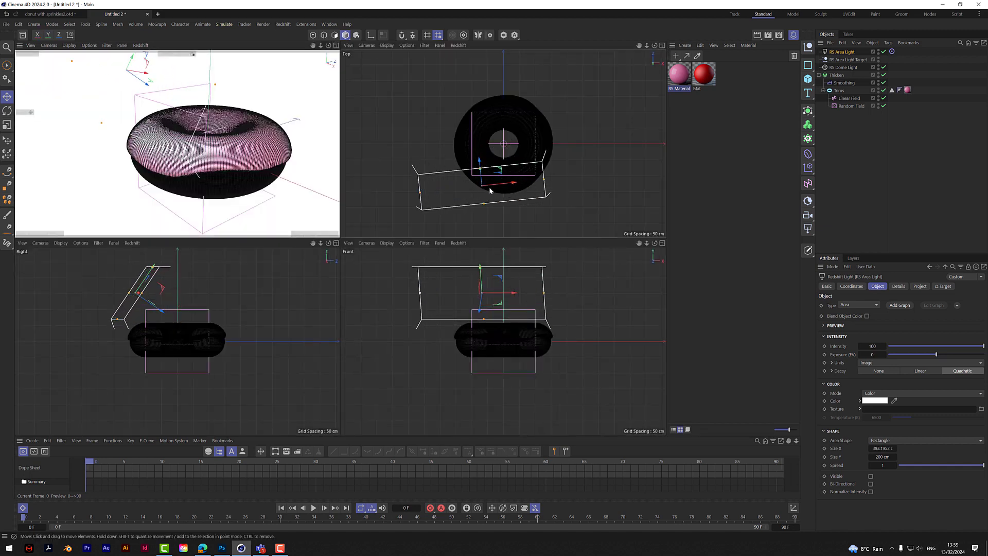
{"action": "left_click_drag", "start_coordinate": [479, 162], "coordinate": [486, 127]}
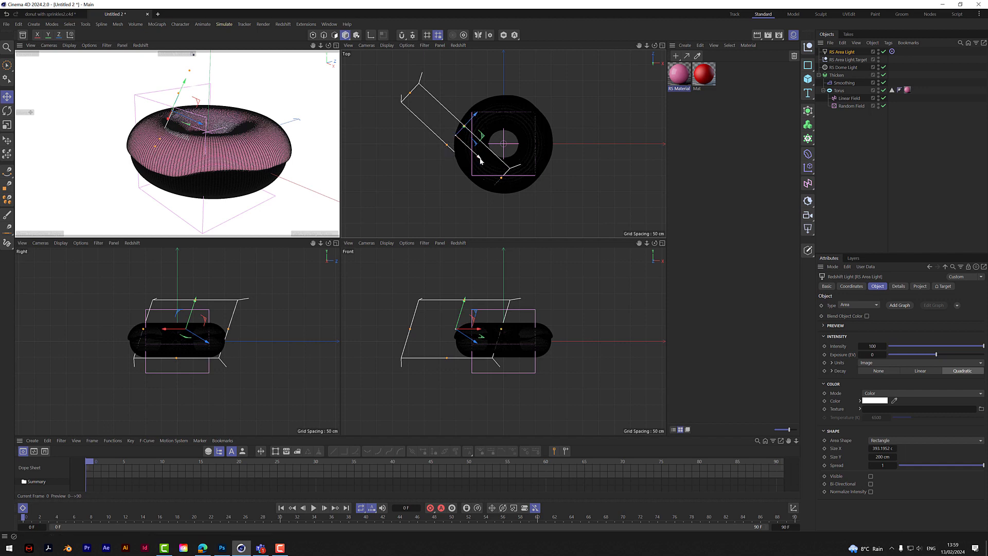
{"action": "left_click_drag", "start_coordinate": [480, 161], "coordinate": [495, 133]}
{"action": "key", "text": "F1"}
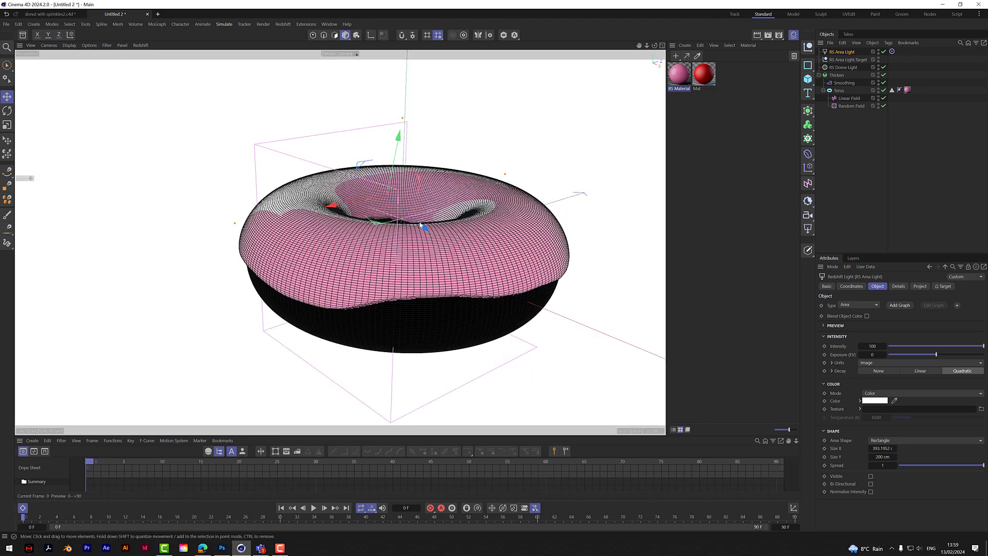
- Raise the area light high above the donut and set its intensity to about 2.21
{"action": "left_click_drag", "start_coordinate": [421, 225], "coordinate": [404, 157]}
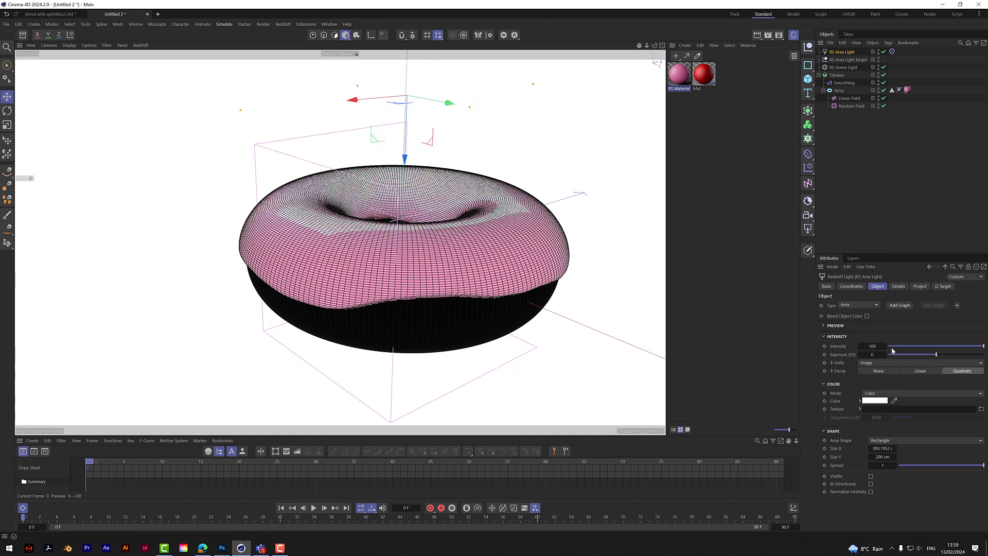
{"action": "left_click_drag", "start_coordinate": [891, 347], "coordinate": [894, 349]}
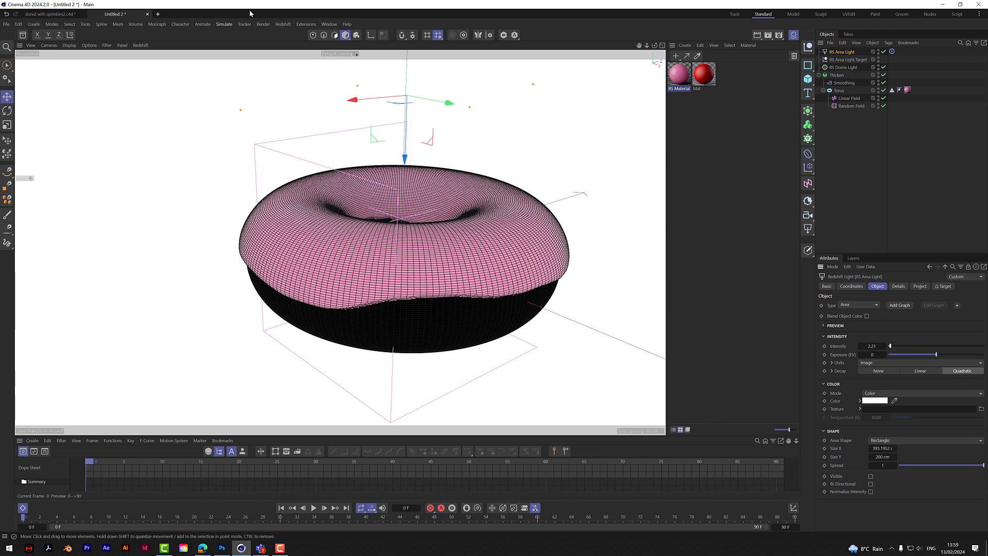
- Open the Redshift RenderView, start the interactive render, and view the donut closer and from a higher angle
{"action": "left_click", "coordinate": [284, 25]}
{"action": "left_click", "coordinate": [309, 87]}
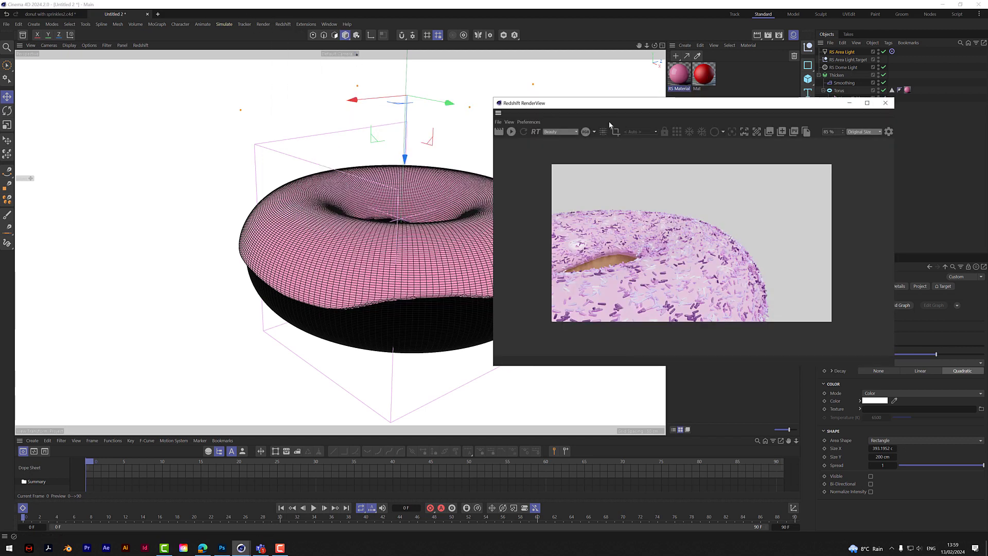
{"action": "left_click", "coordinate": [511, 132]}
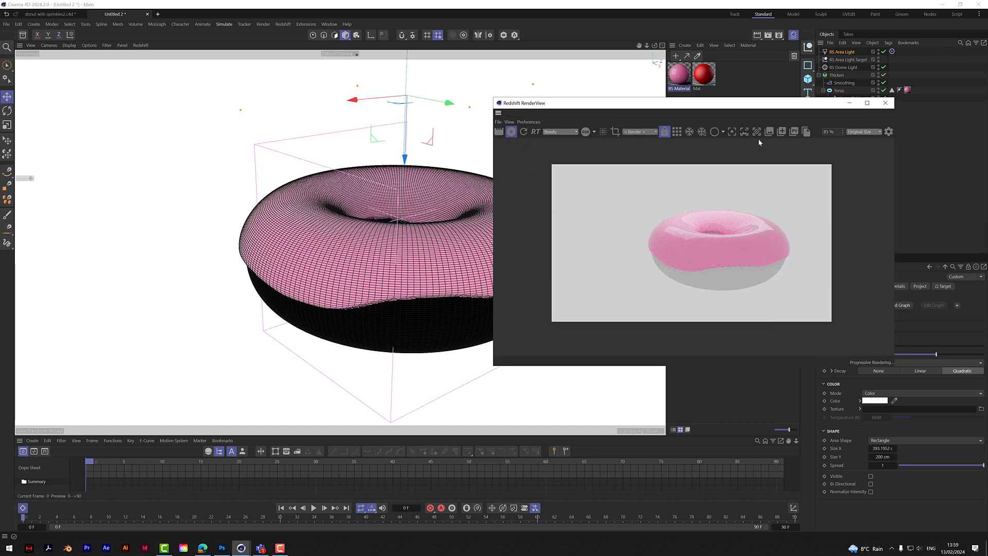
{"action": "left_click_drag", "start_coordinate": [795, 105], "coordinate": [670, 111]}
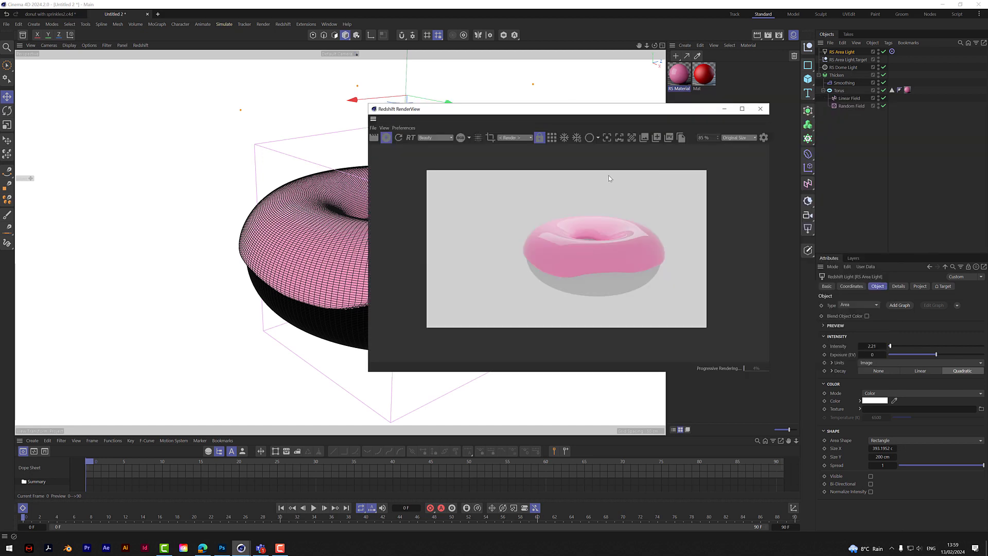
{"action": "left_click_drag", "start_coordinate": [570, 108], "coordinate": [712, 180]}
{"action": "left_click_drag", "start_coordinate": [654, 45], "coordinate": [650, 81]}
{"action": "left_click_drag", "start_coordinate": [722, 180], "coordinate": [523, 214]}
{"action": "scroll", "coordinate": [686, 269], "scroll_direction": "up", "scroll_amount": 2}
- Create a new Redshift material with a light brown diffuse colour at hue 25° and saturation 69%
{"action": "left_click", "coordinate": [676, 56]}
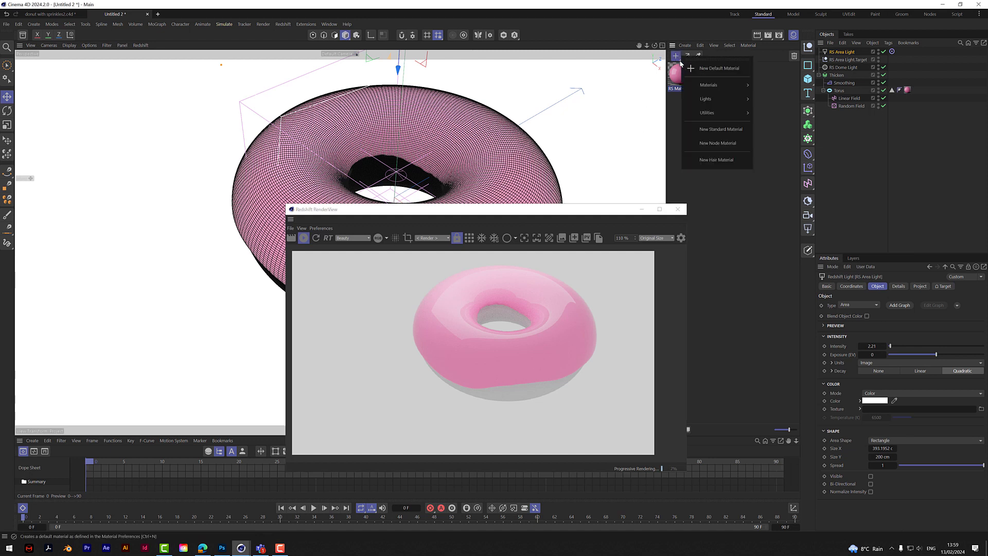
{"action": "mouse_move", "coordinate": [708, 85]}
{"action": "left_click", "coordinate": [767, 92]}
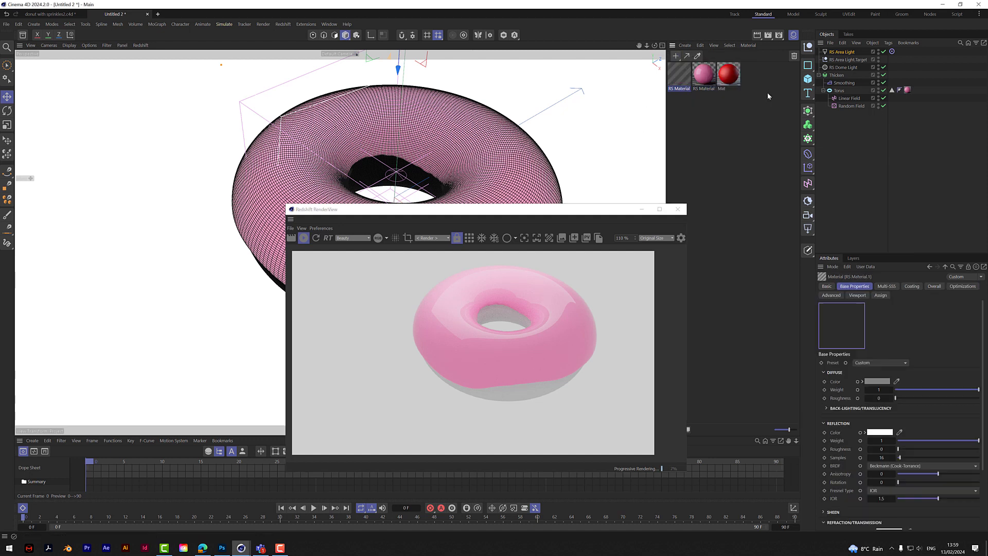
{"action": "left_click", "coordinate": [877, 382]}
{"action": "left_click", "coordinate": [901, 453]}
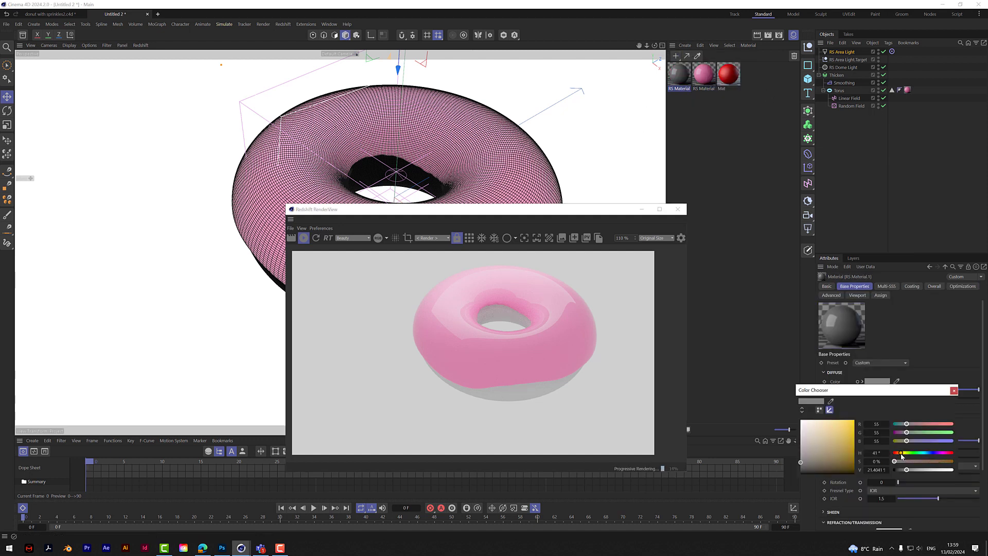
{"action": "left_click_drag", "start_coordinate": [941, 462], "coordinate": [947, 471]}
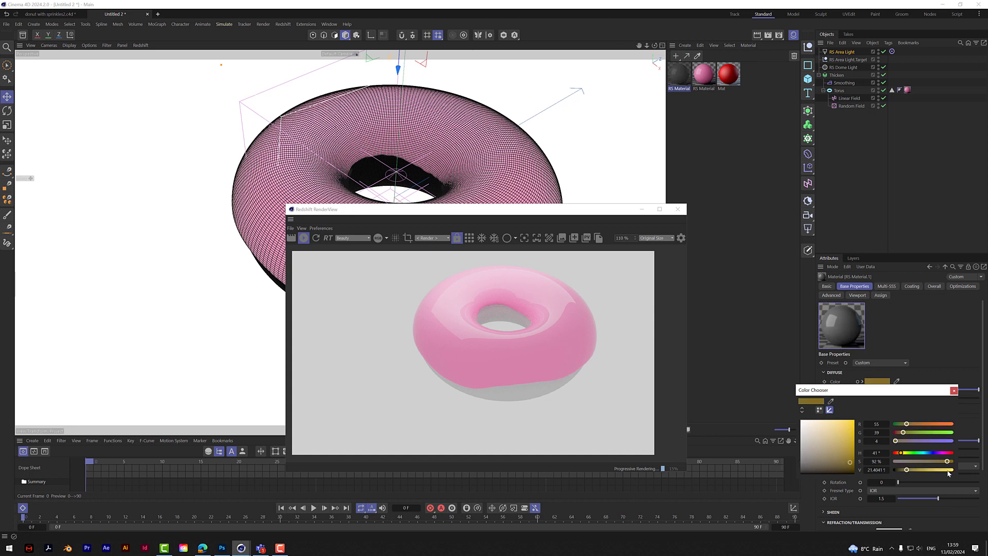
{"action": "left_click", "coordinate": [898, 452]}
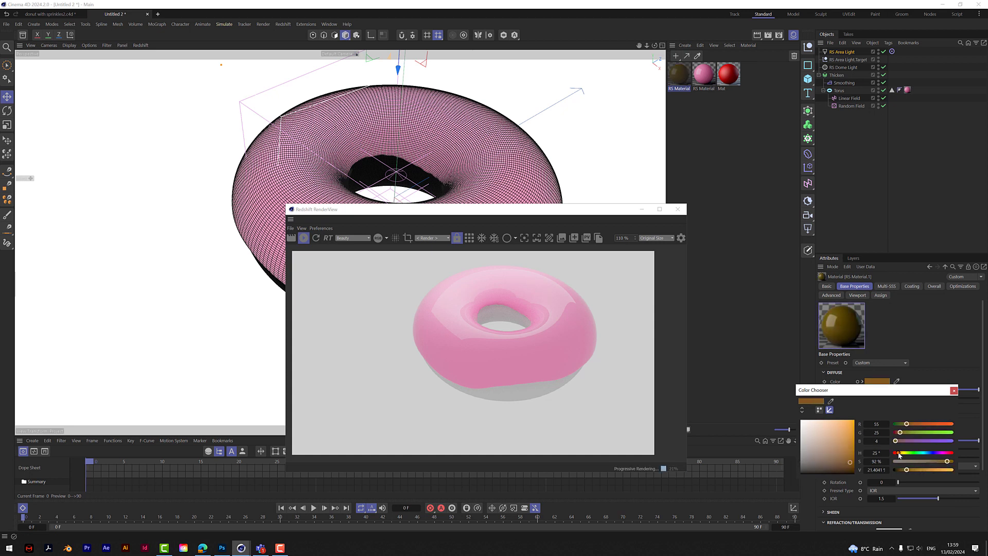
{"action": "left_click", "coordinate": [942, 470]}
{"action": "left_click", "coordinate": [933, 461]}
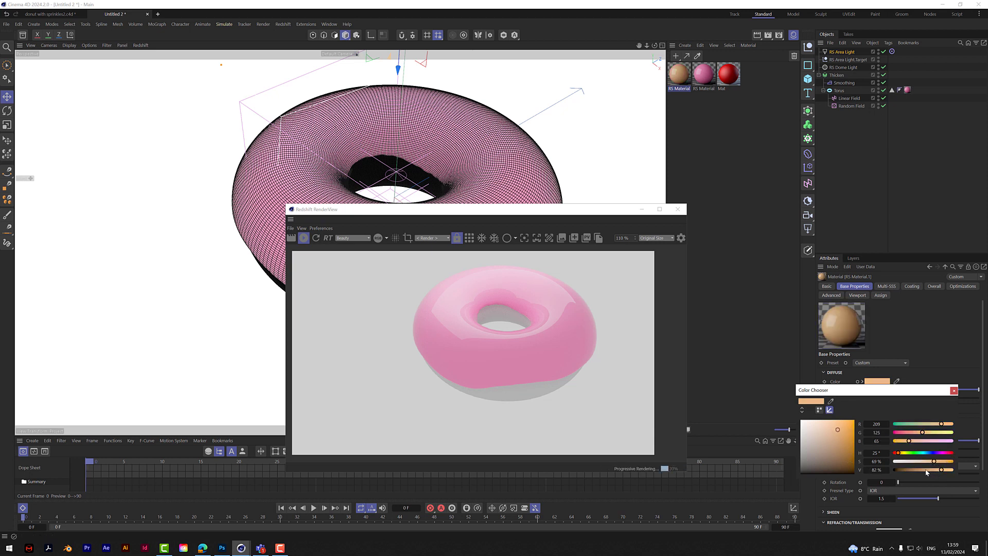
{"action": "left_click", "coordinate": [914, 469]}
{"action": "left_click", "coordinate": [954, 390]}
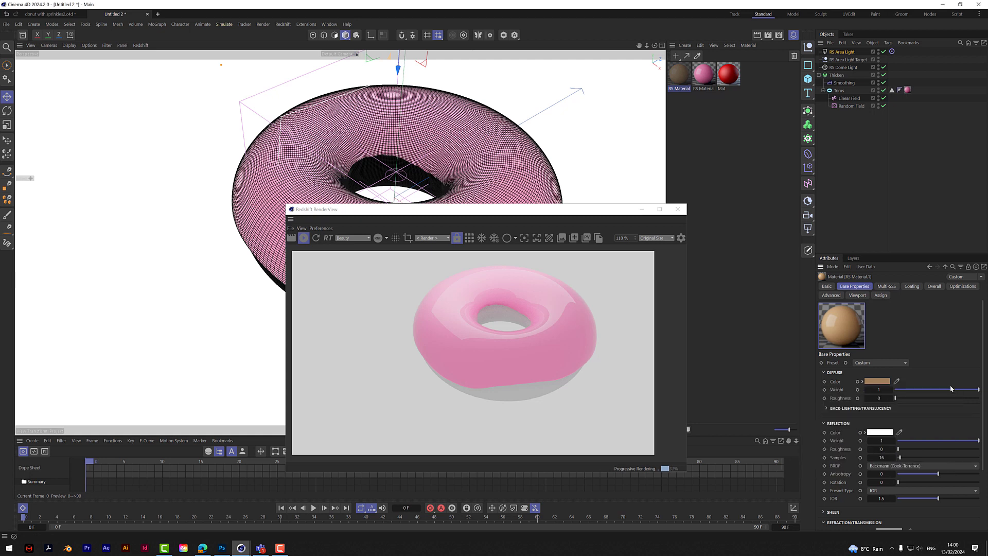
- Set the brown material's reflection weight to 0.059 and roughness to 0.427, and apply it to the torus beneath the pink material
{"action": "left_click_drag", "start_coordinate": [909, 441], "coordinate": [902, 441]}
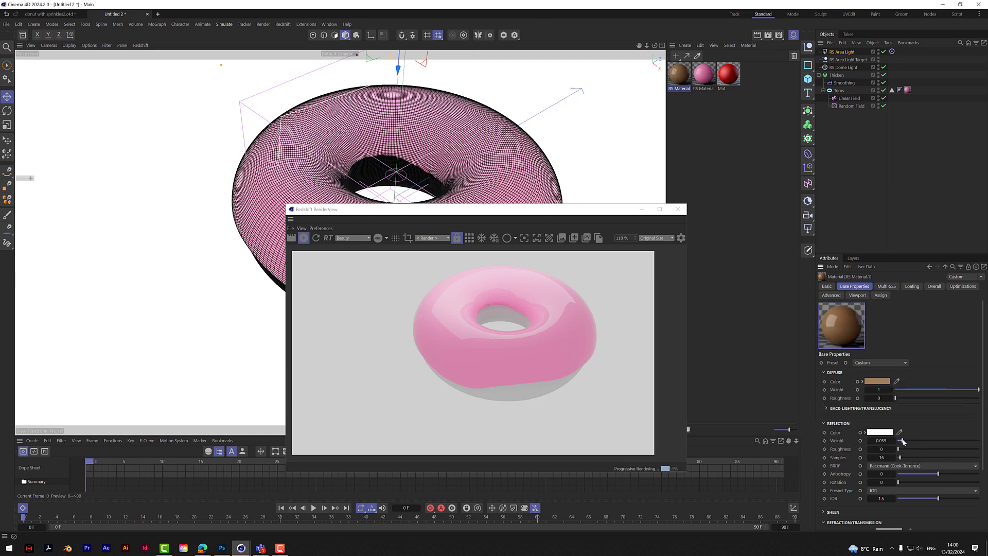
{"action": "left_click", "coordinate": [932, 449]}
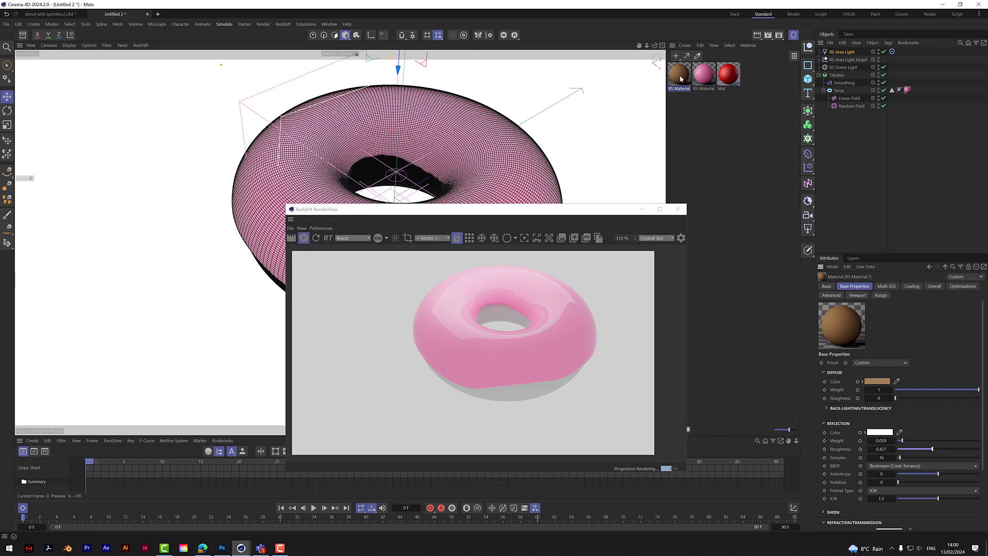
{"action": "left_click_drag", "start_coordinate": [670, 75], "coordinate": [904, 90]}
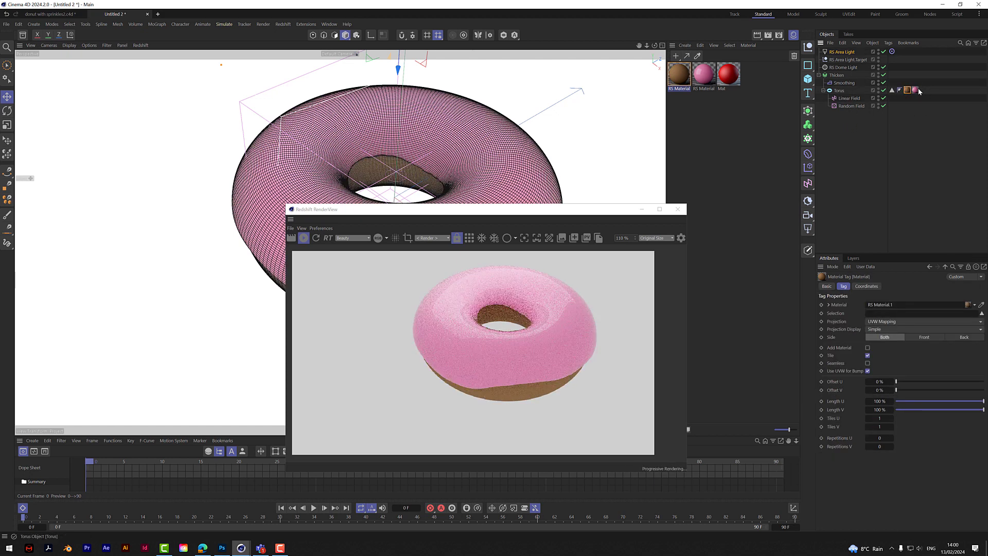
- Check the render of the brown dough and pink icing, and minimize the RenderView
{"action": "left_click_drag", "start_coordinate": [590, 212], "coordinate": [792, 163]}
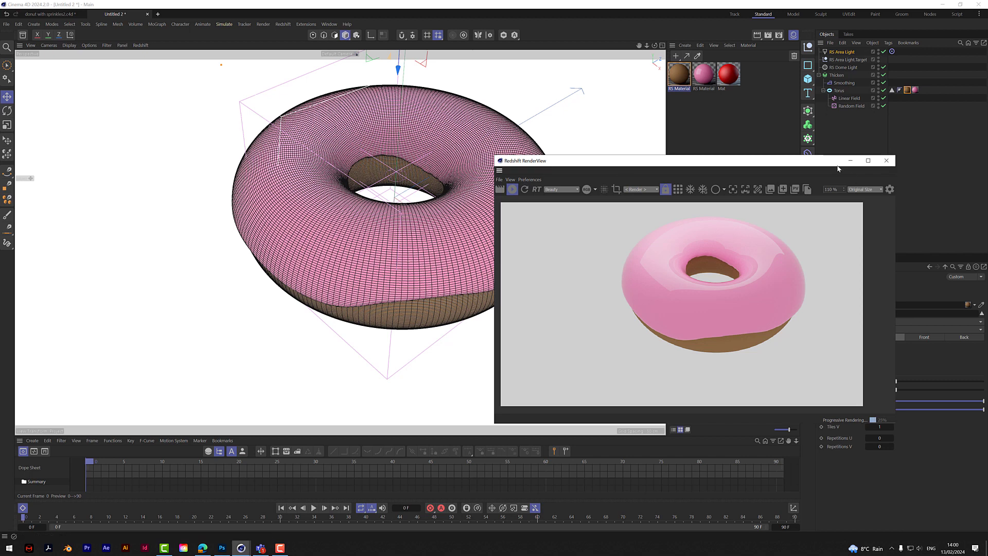
{"action": "left_click_drag", "start_coordinate": [837, 168], "coordinate": [708, 270]}
{"action": "left_click", "coordinate": [721, 264]}
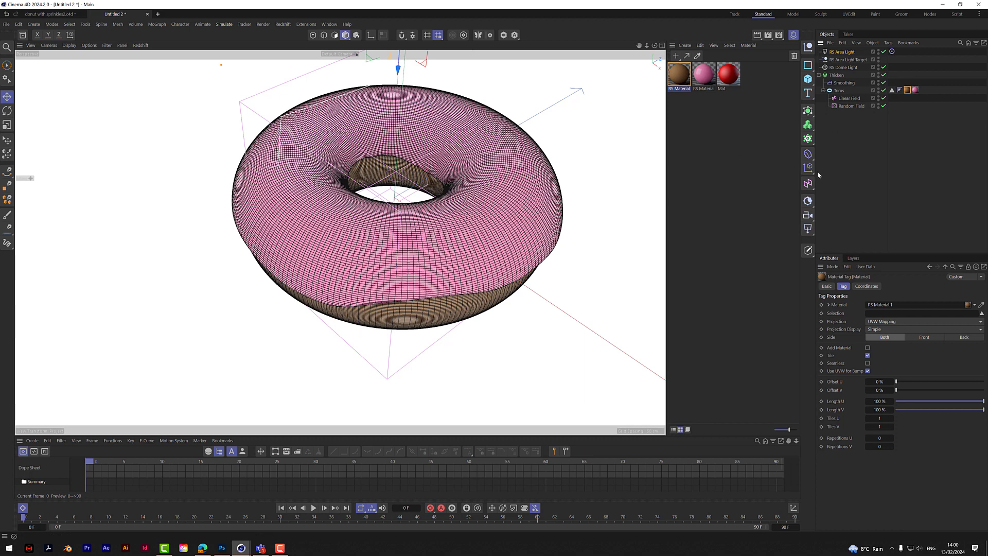
- Add a capsule primitive with a radius of 0.5 cm and a height of 3 cm for the sprinkles
{"action": "left_click", "coordinate": [808, 80]}
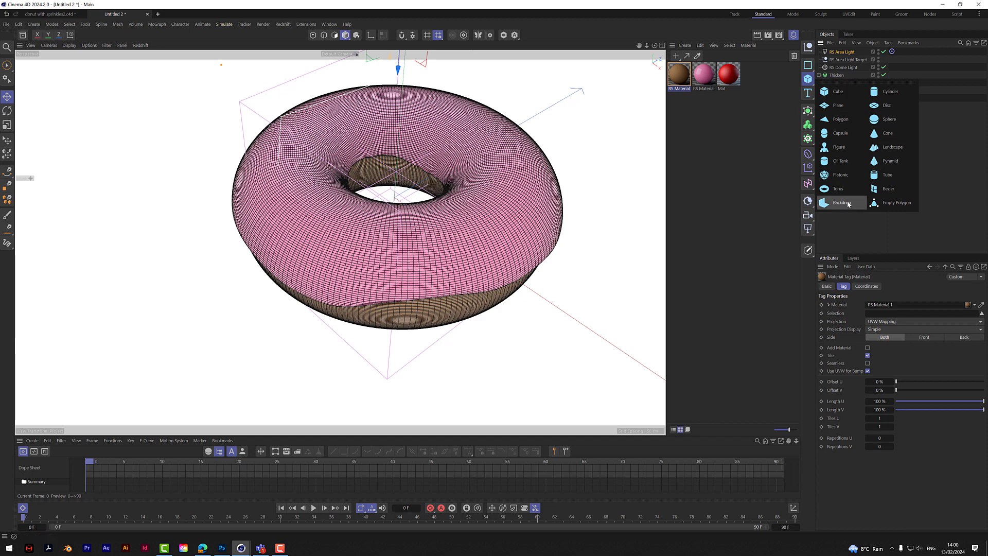
{"action": "left_click", "coordinate": [838, 133]}
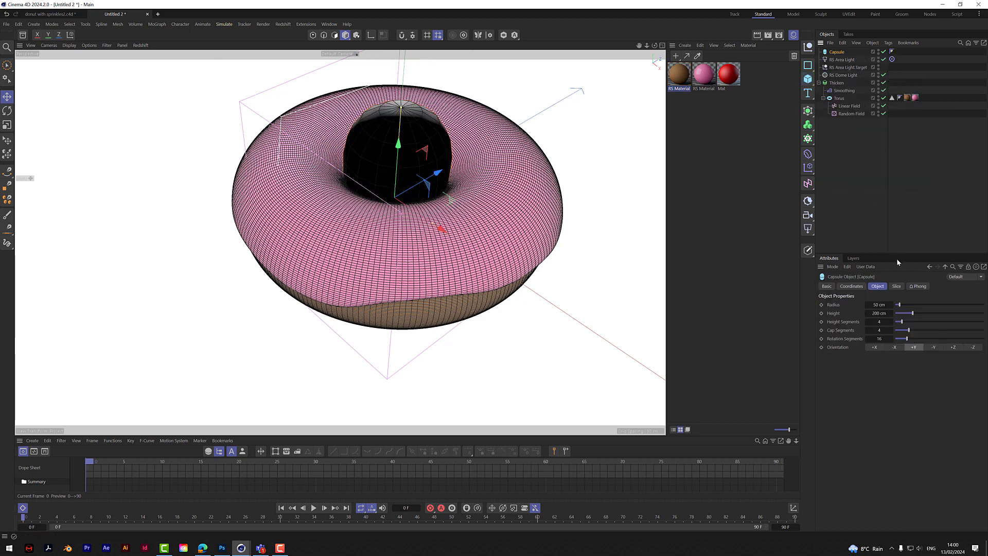
{"action": "left_click", "coordinate": [883, 305]}
{"action": "type", "text": "0.5"}
{"action": "left_click", "coordinate": [885, 313]}
{"action": "type", "text": "3"}
{"action": "key", "text": "Return"}
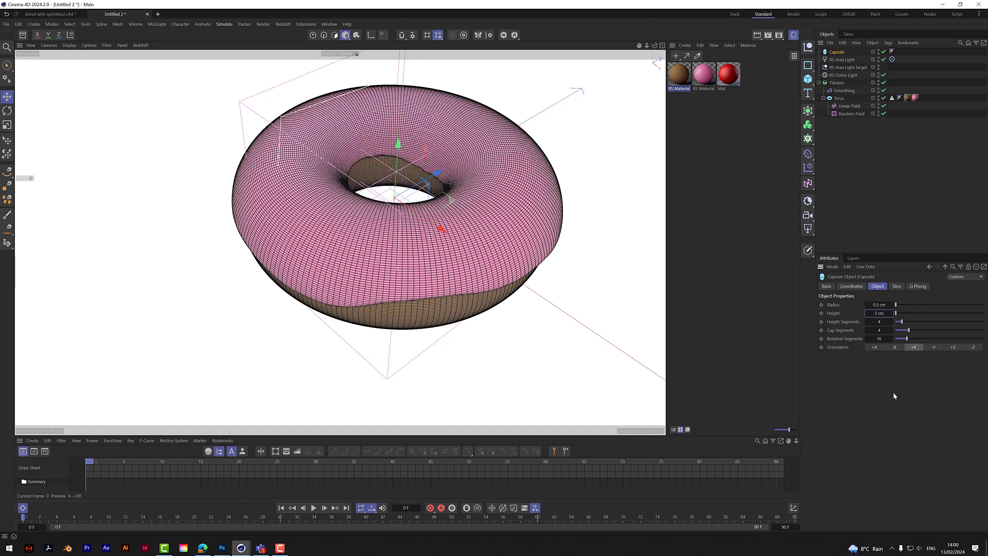
- Enlarge the capsule to a radius of 1 cm and a height of 4 cm
{"action": "left_click", "coordinate": [880, 304]}
{"action": "type", "text": "1"}
{"action": "key", "text": "Return"}
{"action": "key", "text": "Tab"}
{"action": "type", "text": "4"}
{"action": "key", "text": "Return"}
- Add a Cloner with the capsule as its child, and distribute it in Object mode over the torus's polygon selection
{"action": "left_click", "coordinate": [807, 139]}
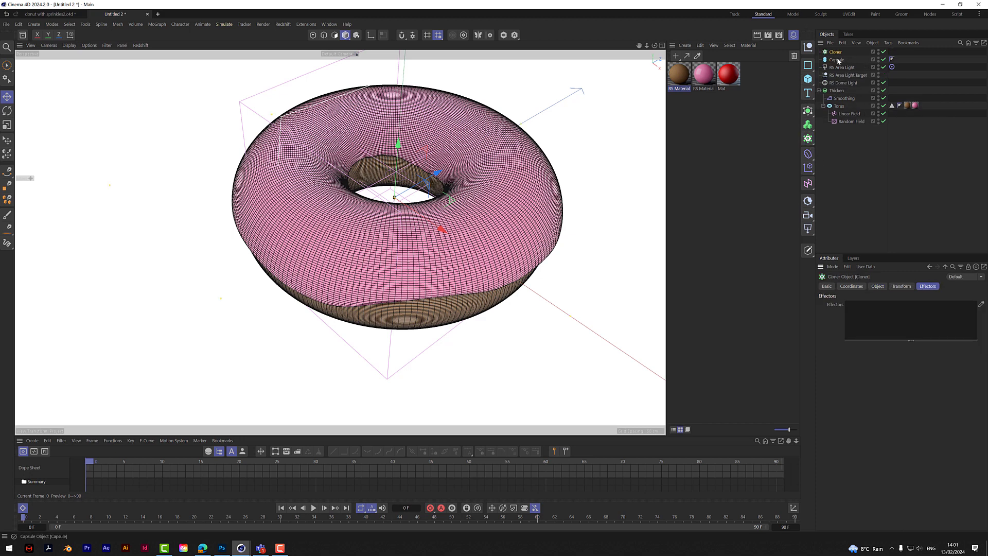
{"action": "left_click_drag", "start_coordinate": [837, 54], "coordinate": [836, 52]}
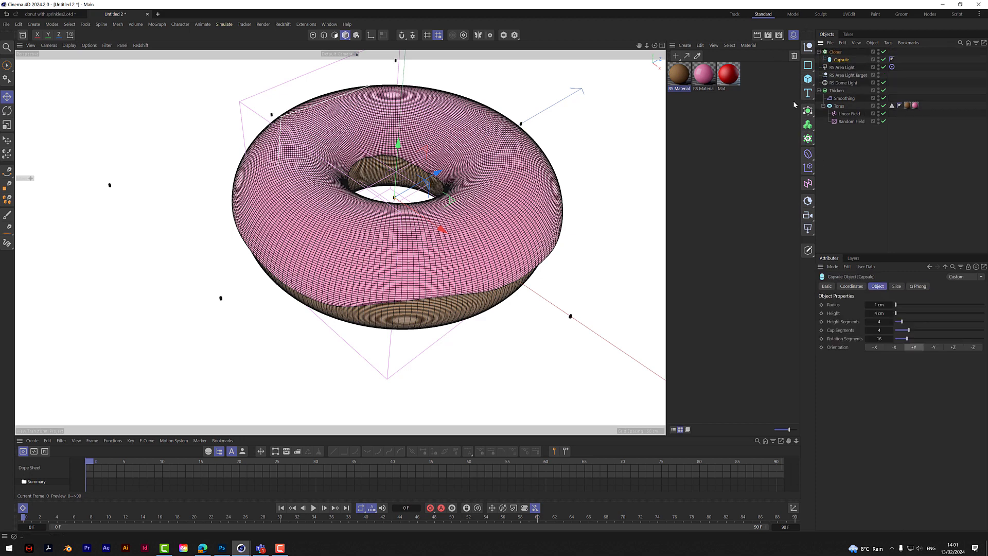
{"action": "left_click", "coordinate": [835, 52]}
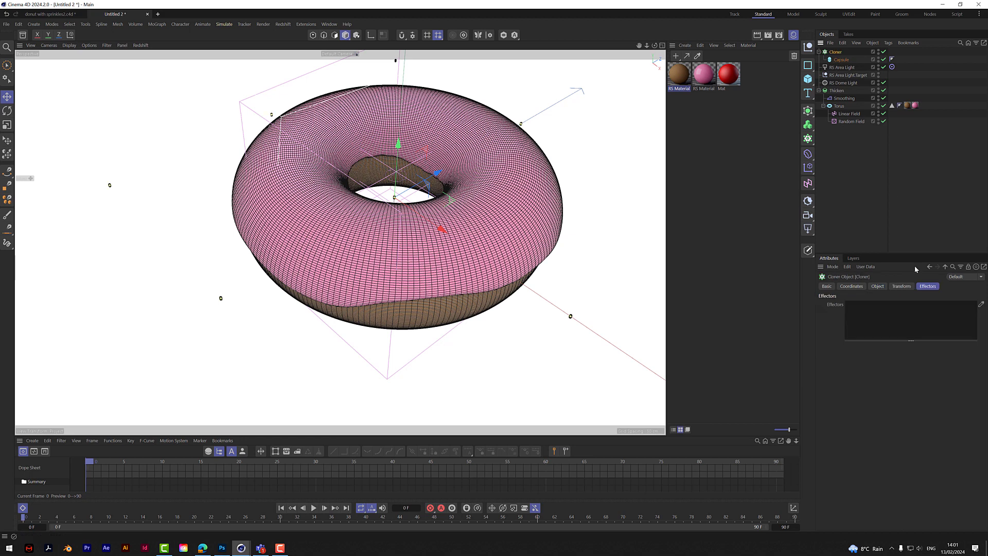
{"action": "left_click", "coordinate": [877, 286]}
{"action": "left_click", "coordinate": [881, 305]}
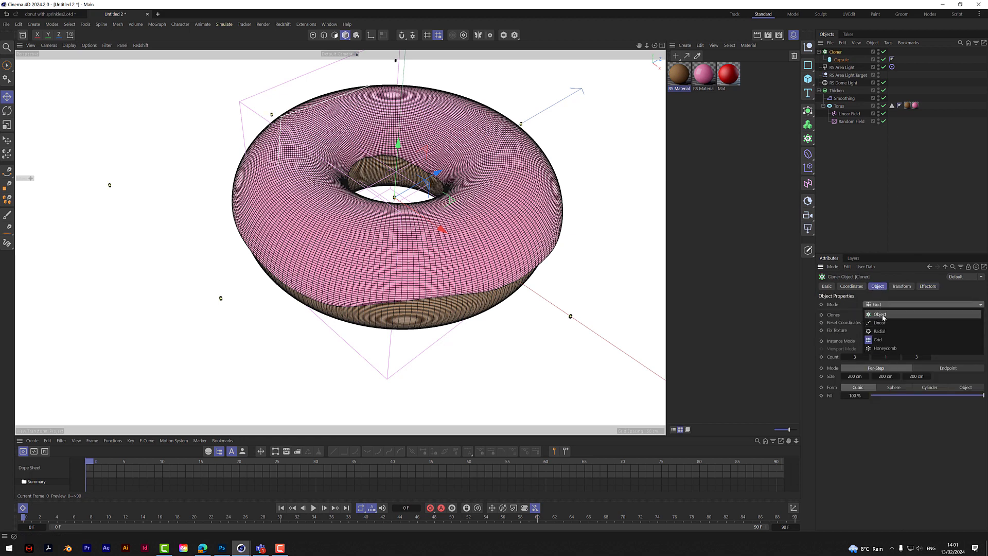
{"action": "left_click", "coordinate": [882, 314]}
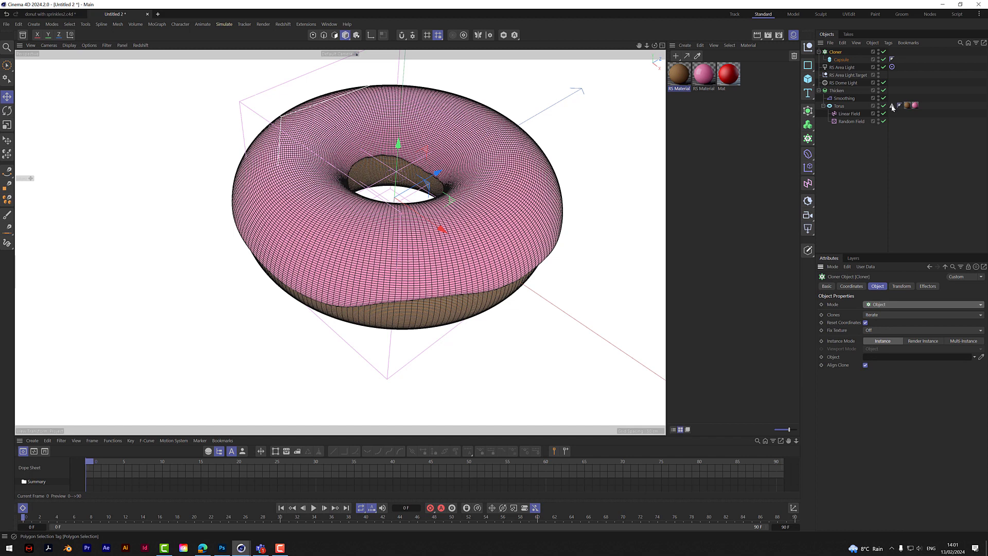
{"action": "left_click_drag", "start_coordinate": [893, 106], "coordinate": [894, 359]}
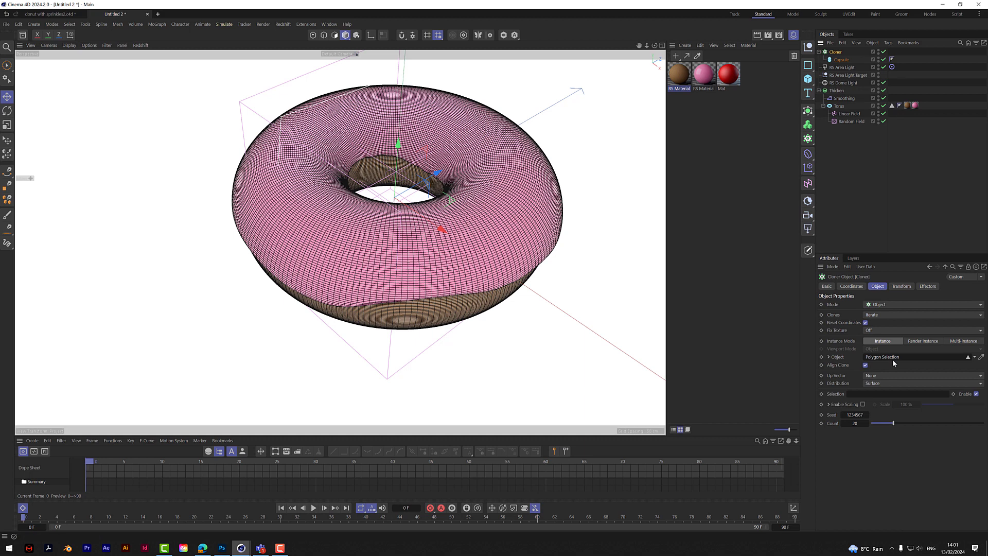
- Set the Cloner's clone count to 20000
{"action": "left_click", "coordinate": [856, 424]}
{"action": "type", "text": "20000"}
{"action": "key", "text": "Return"}
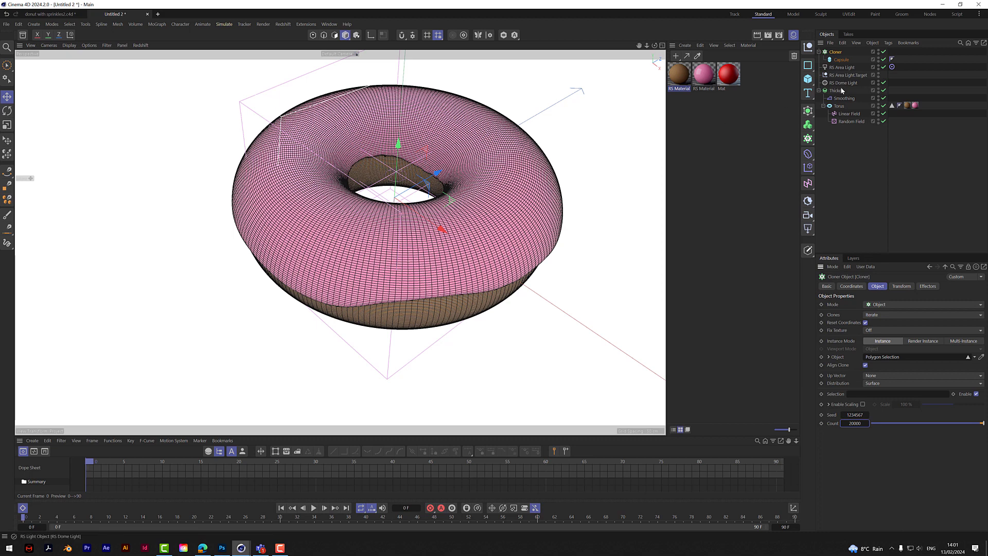
- Check the Thicken generator's thickness and offset the clones by 8 cm along Z in the Cloner's transform
{"action": "left_click", "coordinate": [901, 286]}
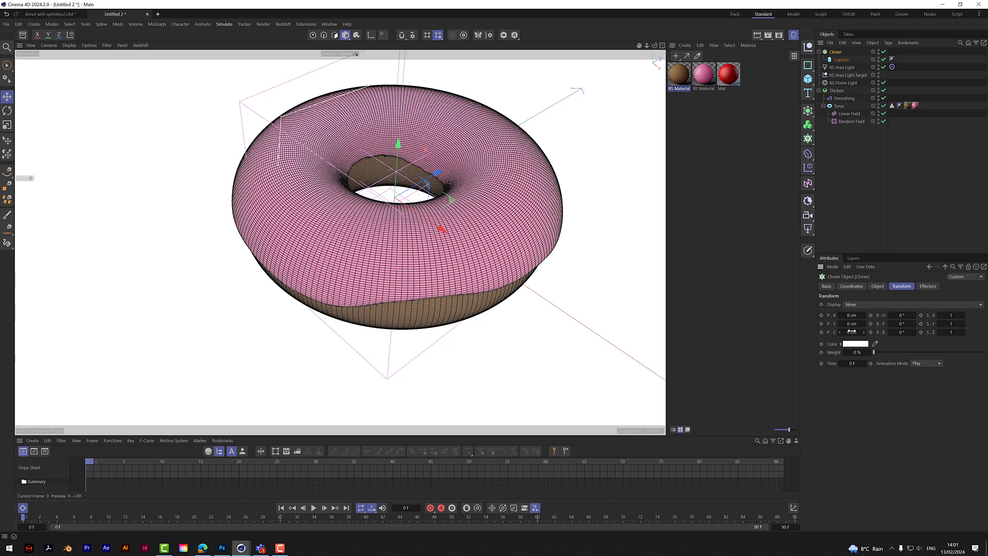
{"action": "left_click", "coordinate": [839, 91]}
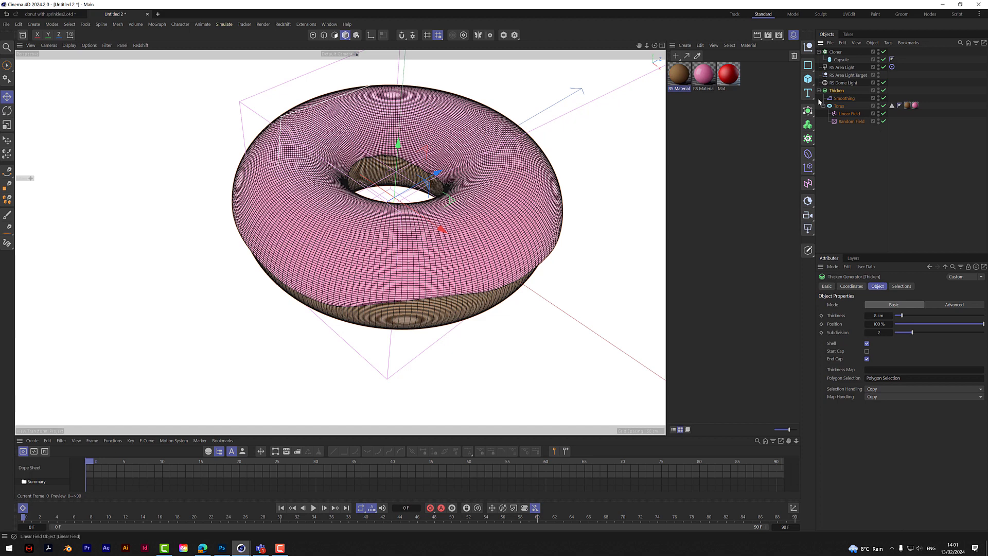
{"action": "left_click", "coordinate": [835, 52]}
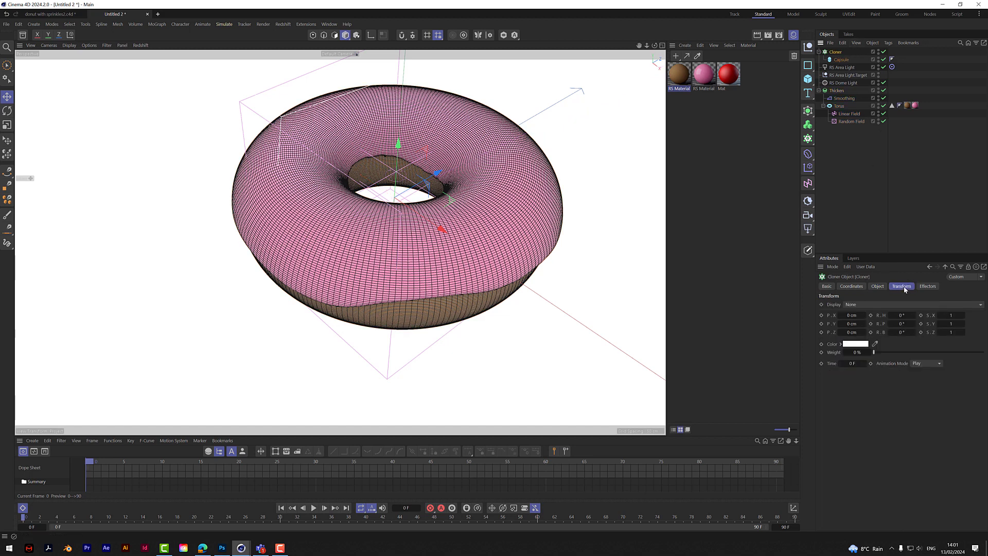
{"action": "left_click", "coordinate": [852, 331]}
{"action": "type", "text": "8"}
{"action": "key", "text": "Return"}
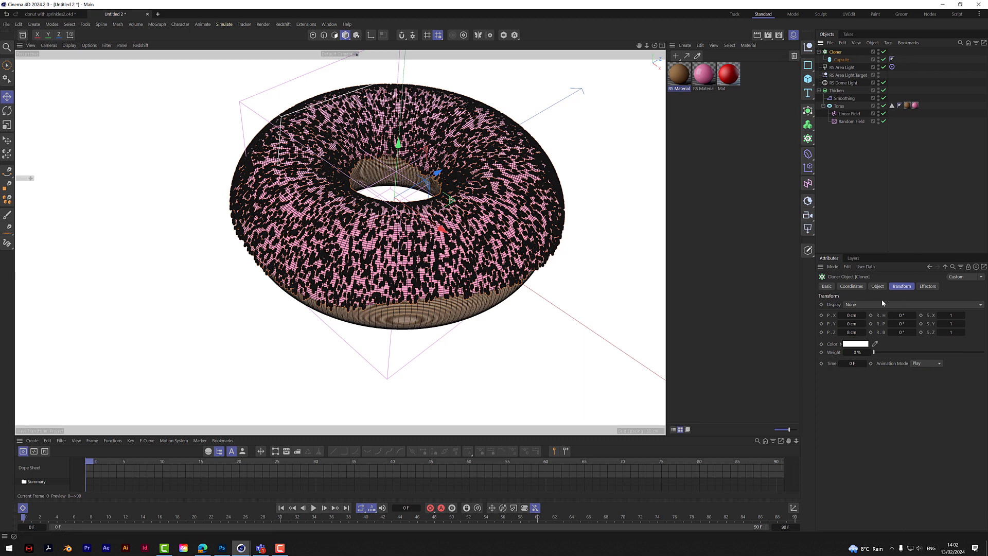
- Switch the Cloner's instance mode to Multi-Instance and inspect the sprinkles on the icing up close
{"action": "left_click", "coordinate": [877, 286]}
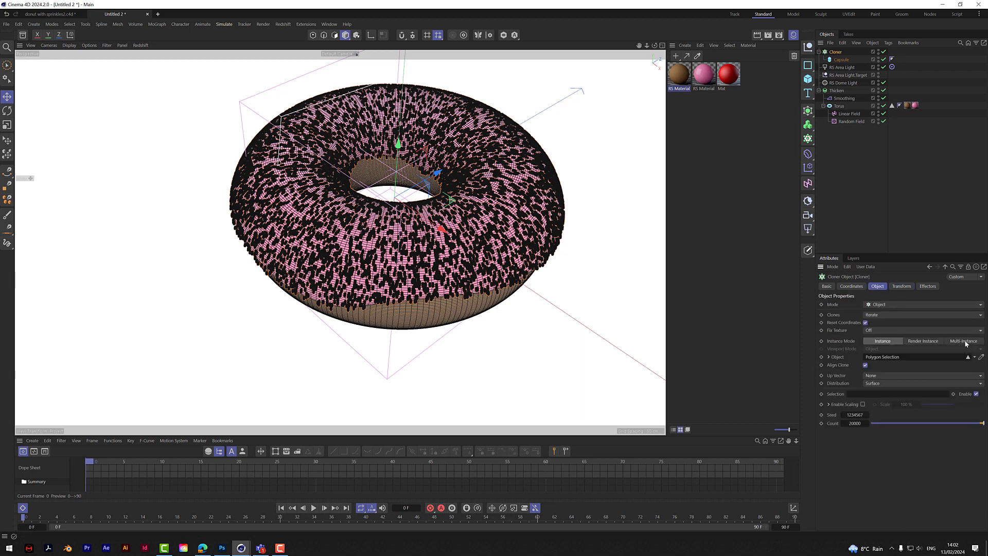
{"action": "left_click", "coordinate": [964, 341]}
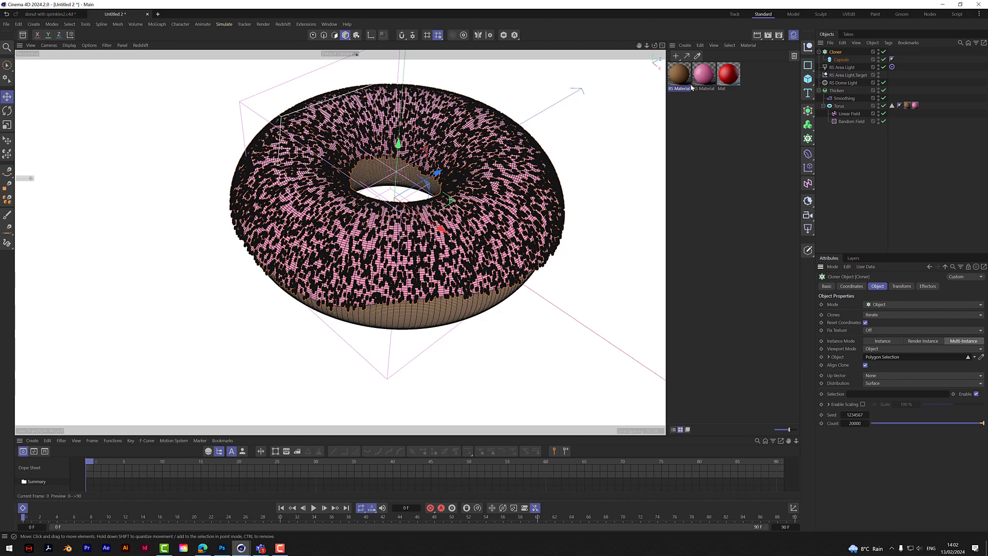
{"action": "mouse_move", "coordinate": [655, 46]}
{"action": "left_mouse_down"}
{"action": "mouse_move", "coordinate": [652, 20]}
{"action": "mouse_move", "coordinate": [654, 55]}
{"action": "left_mouse_up"}
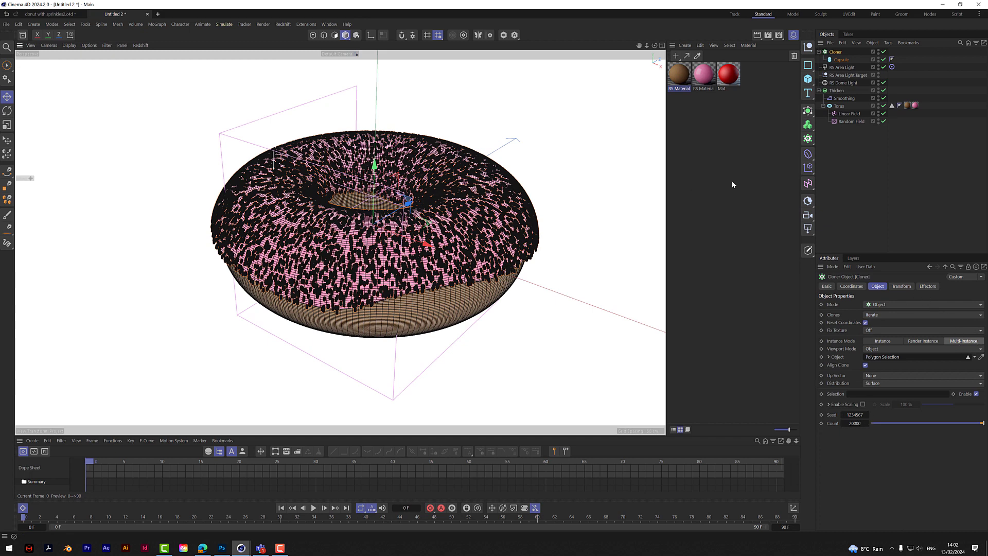
{"action": "scroll", "coordinate": [435, 243], "scroll_direction": "up", "scroll_amount": 4}
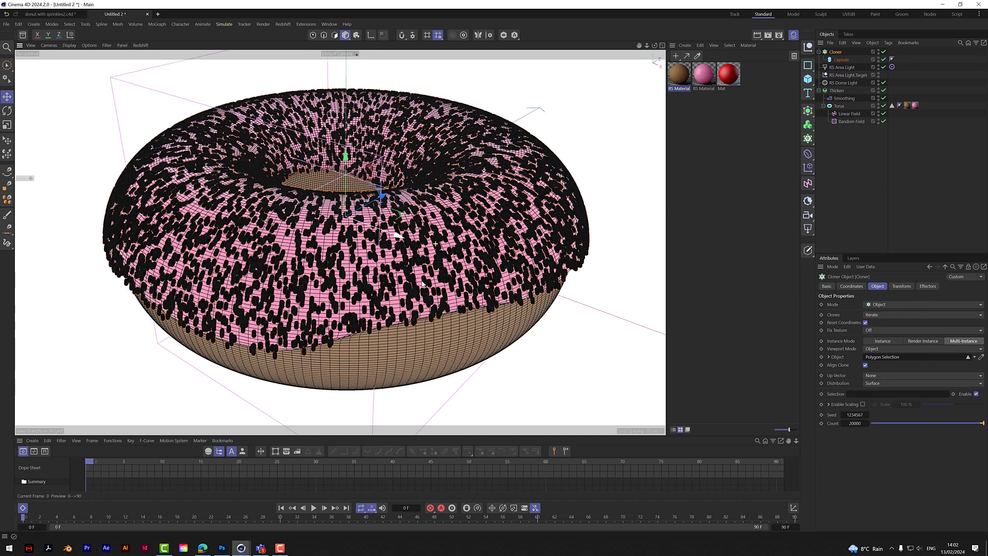
- Switch the viewport to shaded display without wireframe lines and look over the sprinkles on the donut
{"action": "left_click", "coordinate": [89, 45]}
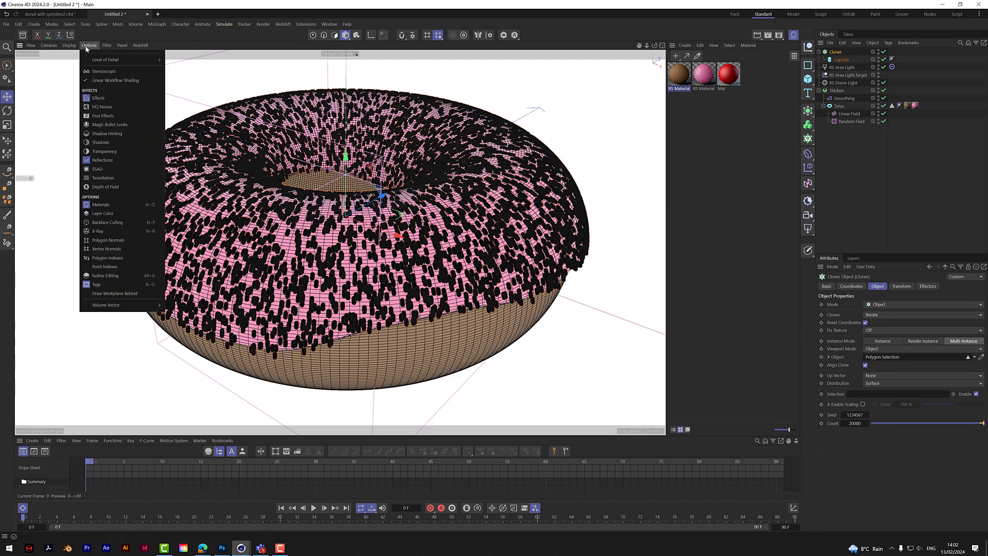
{"action": "mouse_move", "coordinate": [71, 46]}
{"action": "left_click", "coordinate": [80, 68]}
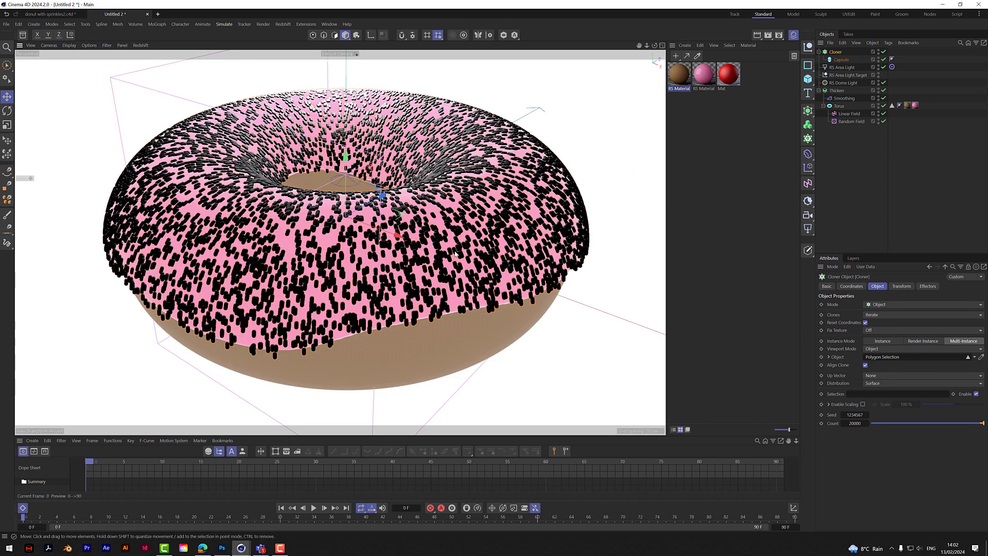
{"action": "left_click_drag", "start_coordinate": [655, 45], "coordinate": [722, 62]}
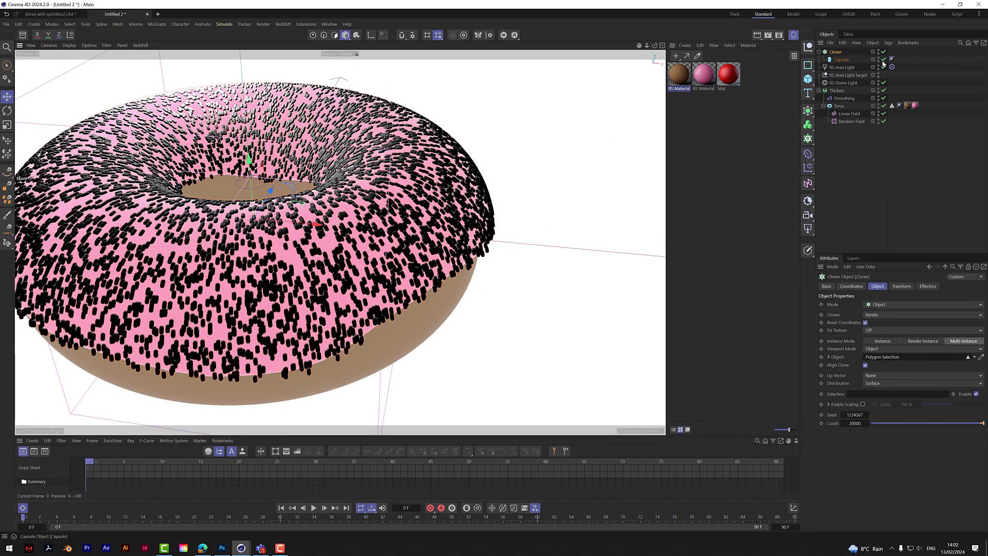
- Set the sprinkle capsule's height to 7 cm
{"action": "left_click", "coordinate": [841, 59]}
{"action": "left_click", "coordinate": [880, 313]}
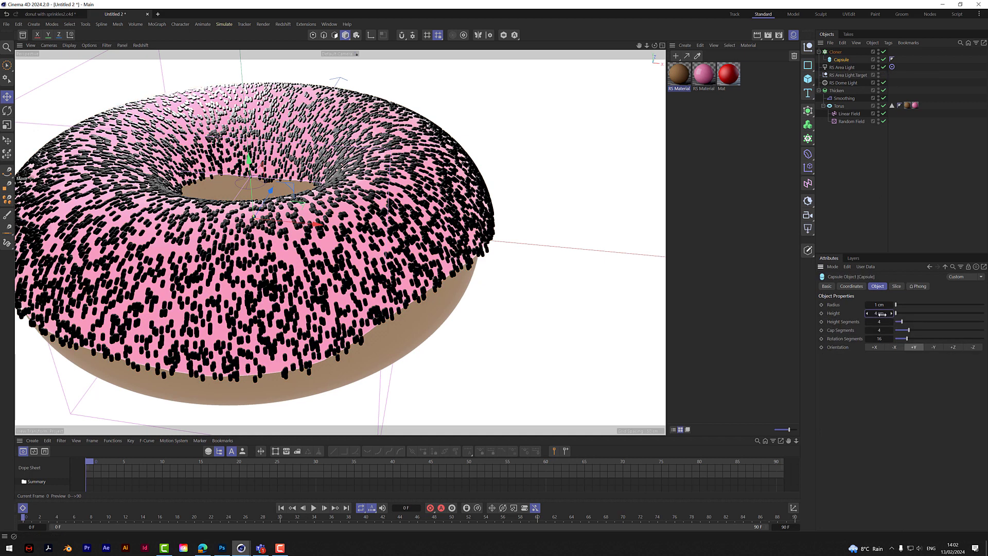
{"action": "type", "text": "7"}
{"action": "key", "text": "Return"}
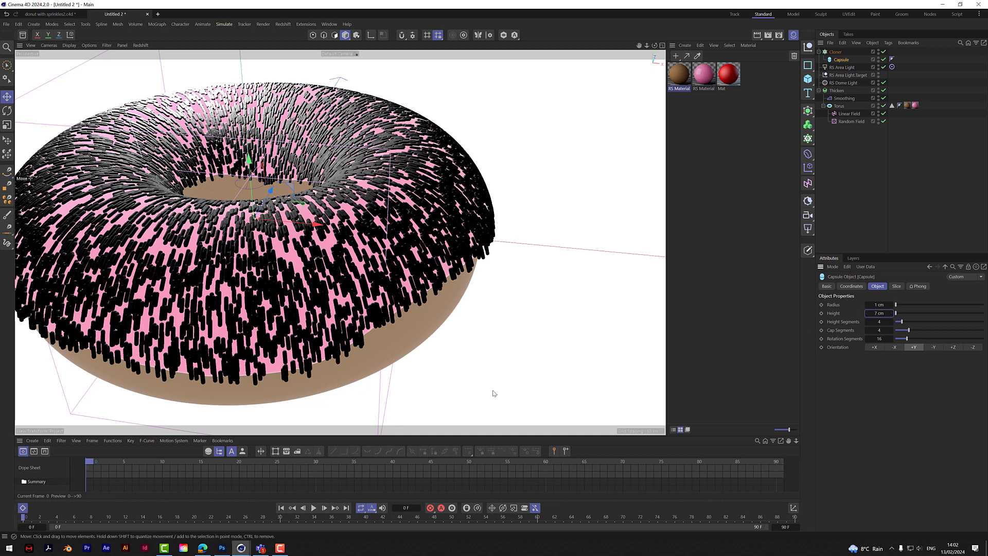
{"action": "left_click_drag", "start_coordinate": [638, 45], "coordinate": [663, 47]}
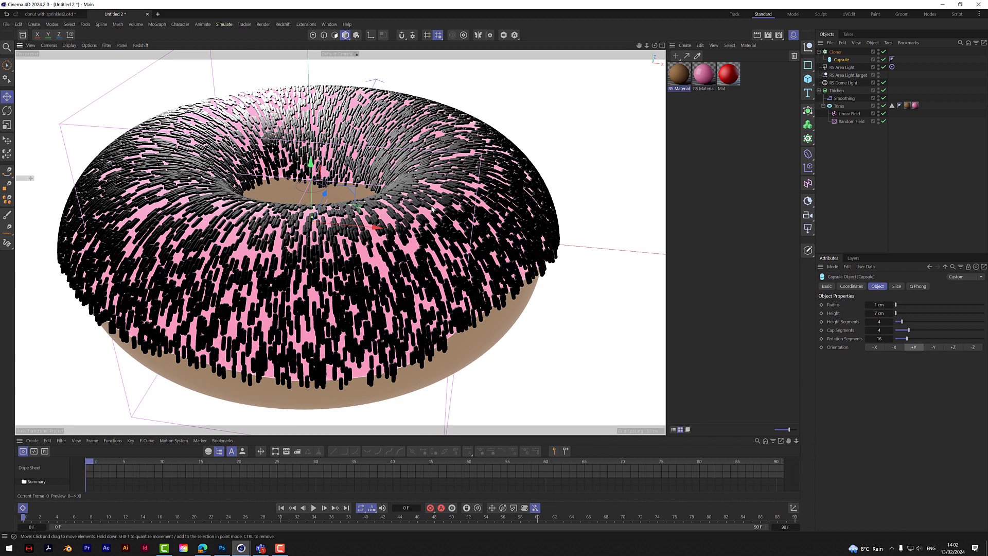
- Add a Random effector to the Cloner
{"action": "left_click", "coordinate": [856, 150]}
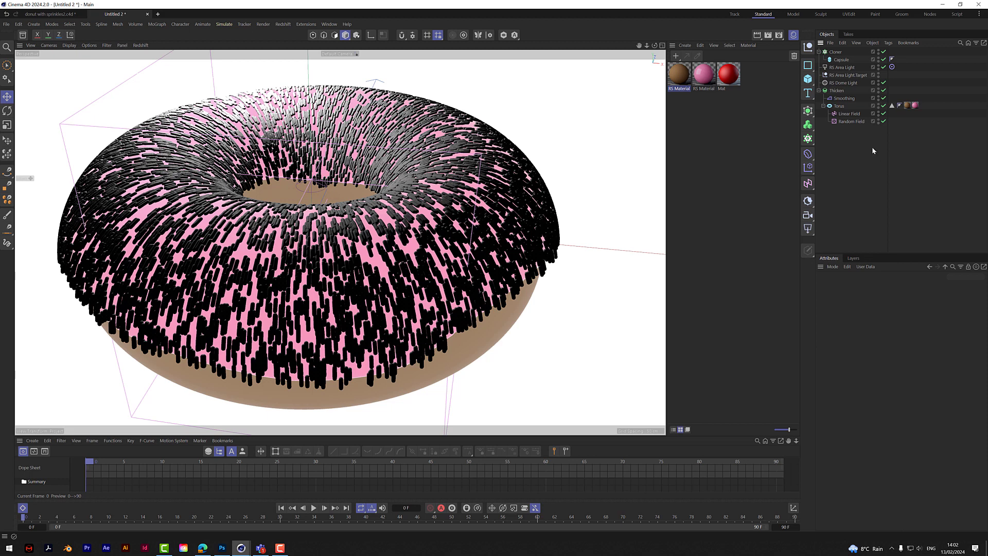
{"action": "left_click", "coordinate": [835, 52]}
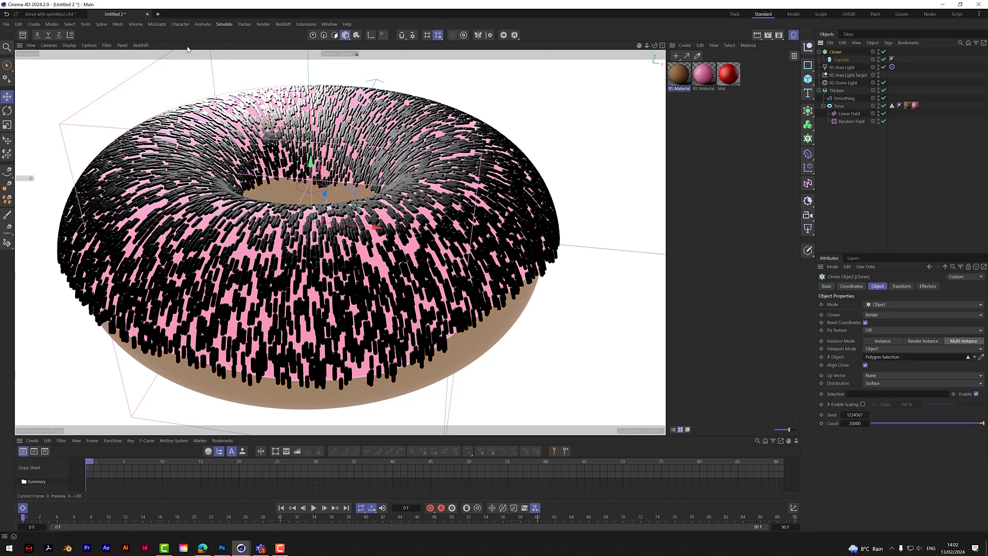
{"action": "left_click", "coordinate": [157, 24]}
{"action": "mouse_move", "coordinate": [168, 43]}
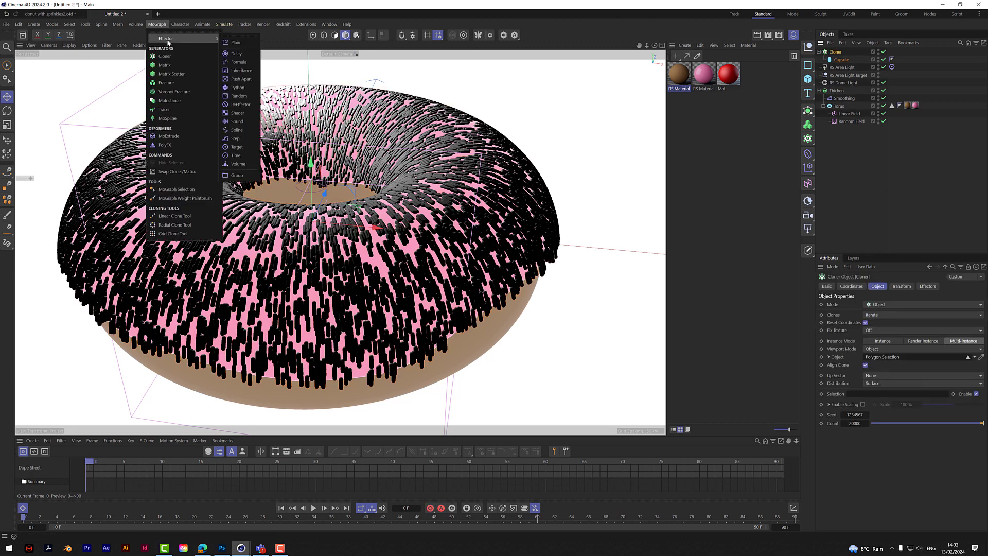
{"action": "left_click", "coordinate": [238, 97]}
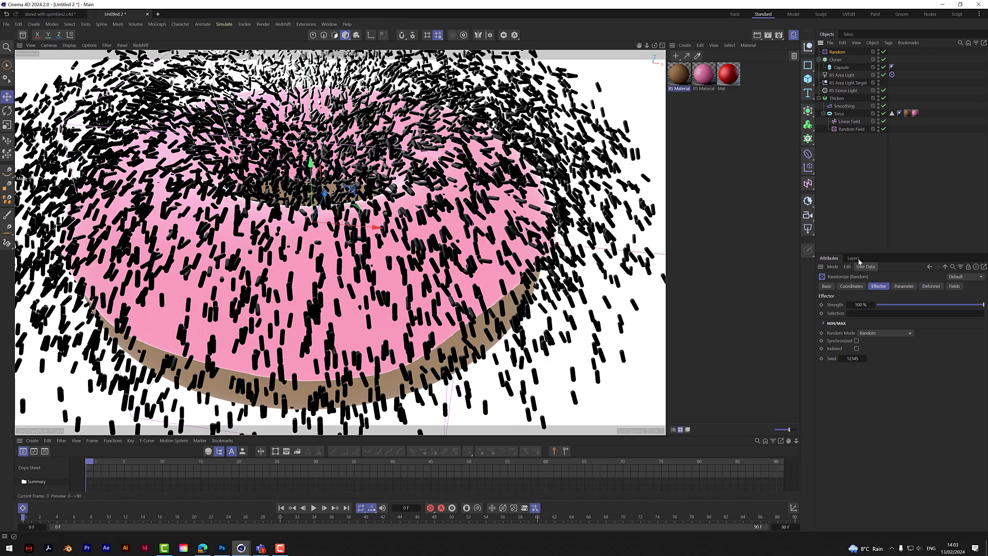
- Disable the Random effector's position and randomize rotation to about 29° heading, -35° pitch and 107° bank
{"action": "left_click", "coordinate": [904, 287]}
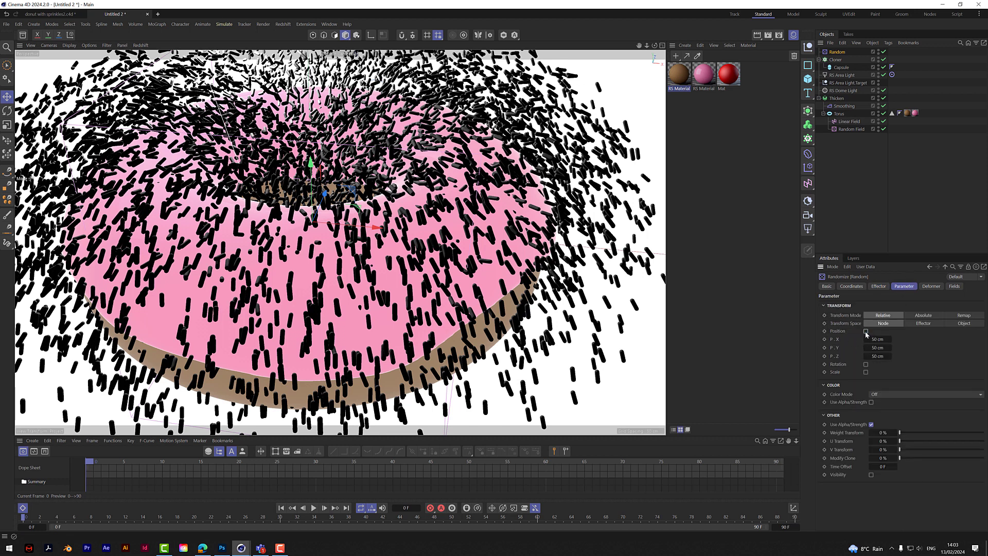
{"action": "left_click", "coordinate": [865, 332]}
{"action": "left_click", "coordinate": [866, 339]}
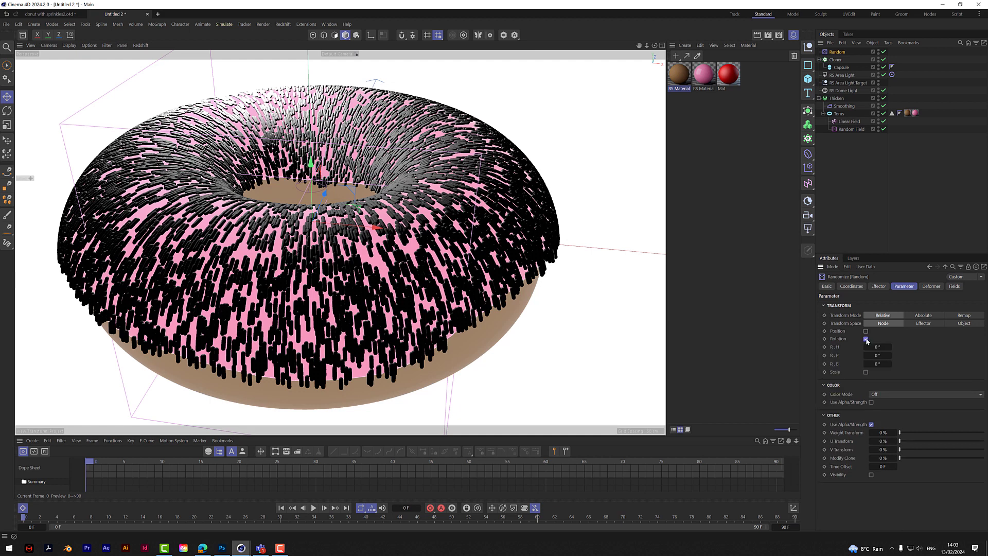
{"action": "left_click_drag", "start_coordinate": [877, 347], "coordinate": [932, 363]}
{"action": "left_click_drag", "start_coordinate": [877, 355], "coordinate": [847, 356]}
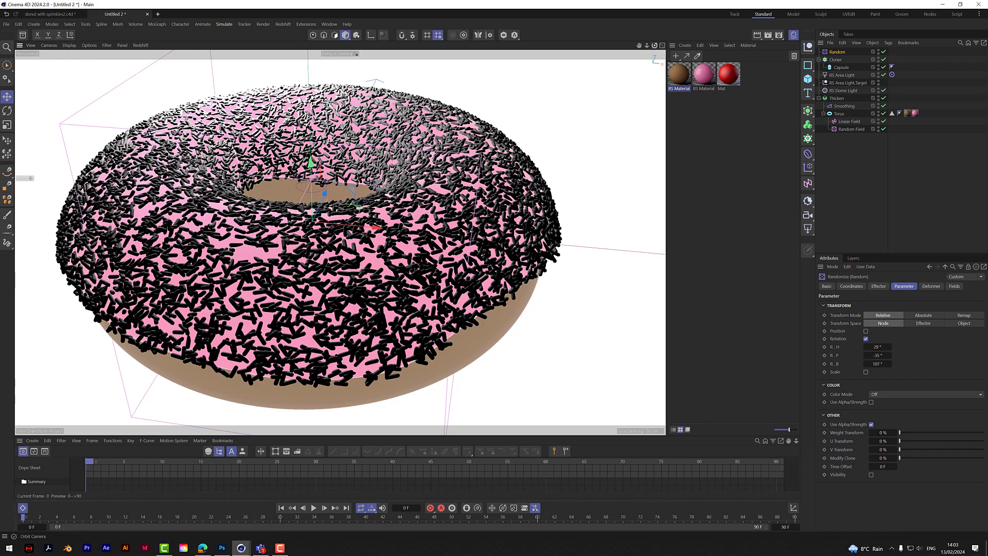
{"action": "left_click_drag", "start_coordinate": [654, 46], "coordinate": [473, 23]}
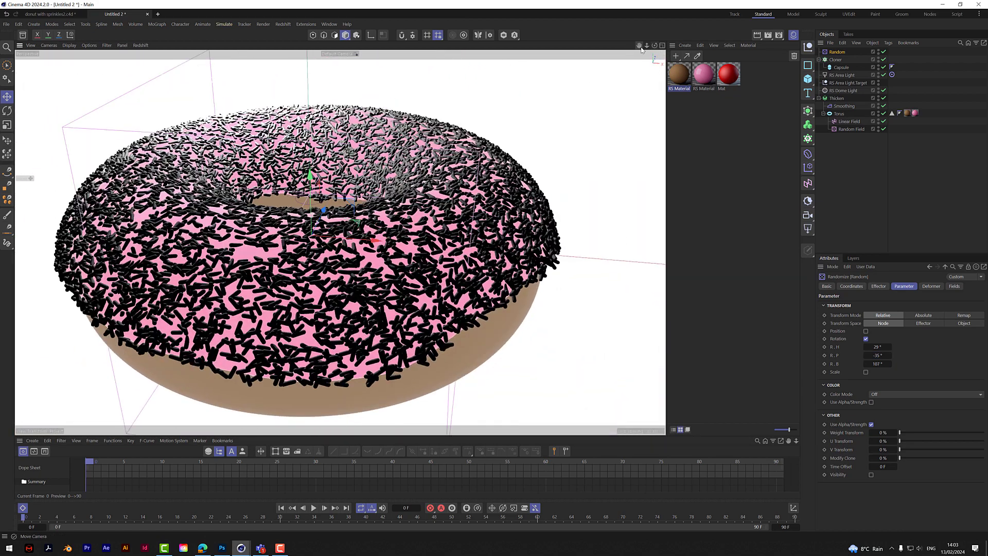
{"action": "left_click", "coordinate": [848, 161]}
{"action": "left_click_drag", "start_coordinate": [646, 45], "coordinate": [617, 75]}
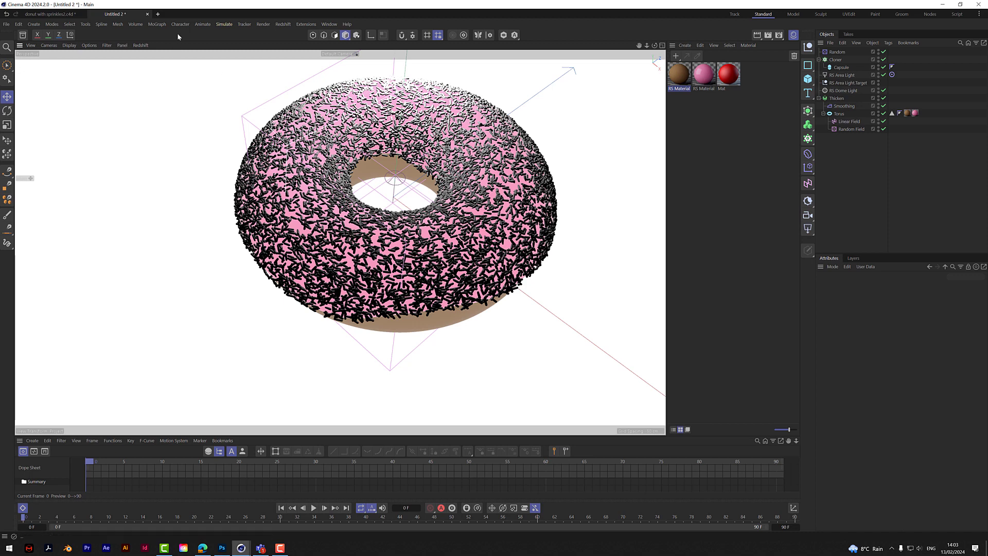
- Add a Plain effector with no object selected and rename it "colour"
{"action": "left_click", "coordinate": [160, 25]}
{"action": "mouse_move", "coordinate": [203, 38]}
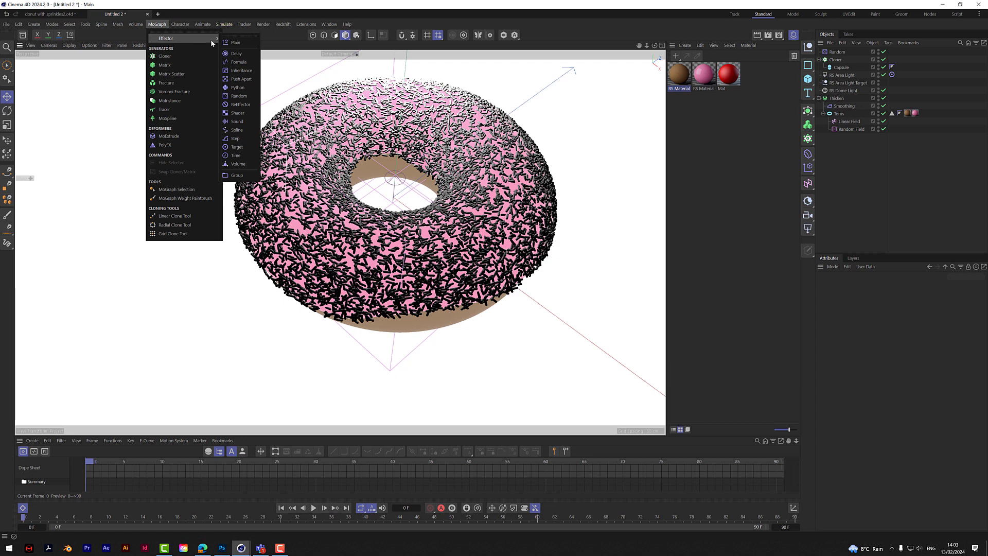
{"action": "left_click", "coordinate": [235, 44]}
{"action": "double_click", "coordinate": [835, 54]}
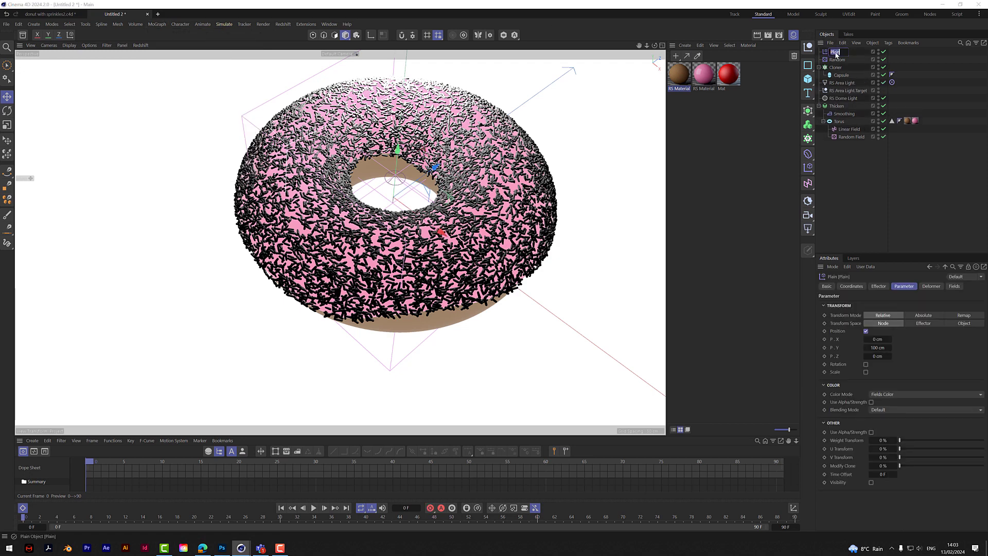
{"action": "type", "text": "c"}
{"action": "type", "text": "olor"}
{"action": "type", "text": "r"}
{"action": "left_click", "coordinate": [857, 162]}
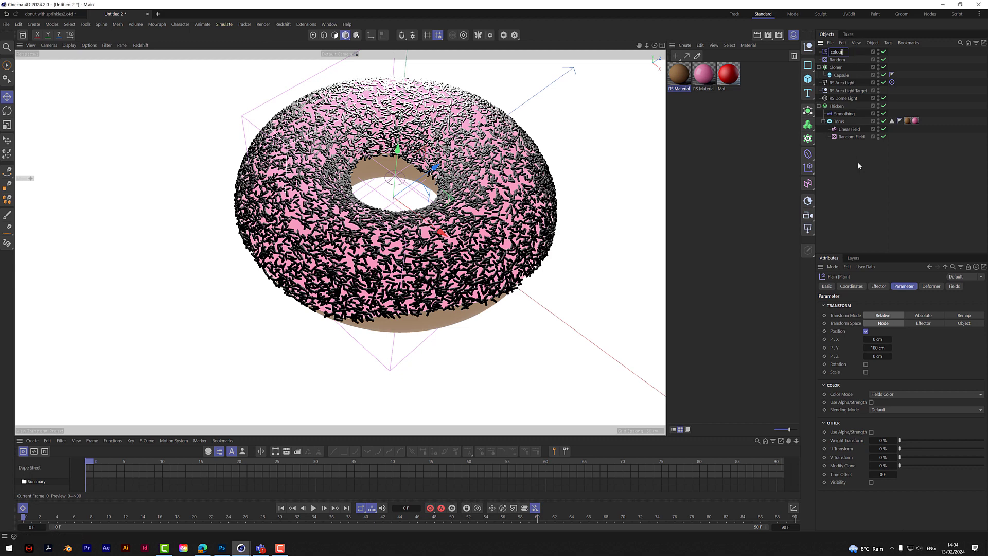
- Turn off the position transform of the colour effector and add a Random Field to its fields
{"action": "left_click", "coordinate": [837, 53]}
{"action": "left_click", "coordinate": [865, 331]}
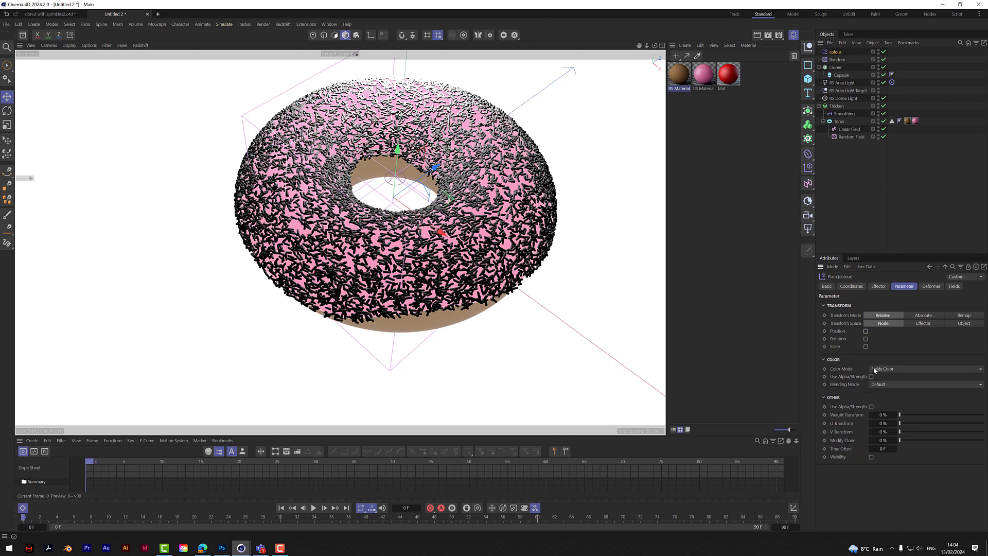
{"action": "left_click", "coordinate": [955, 287]}
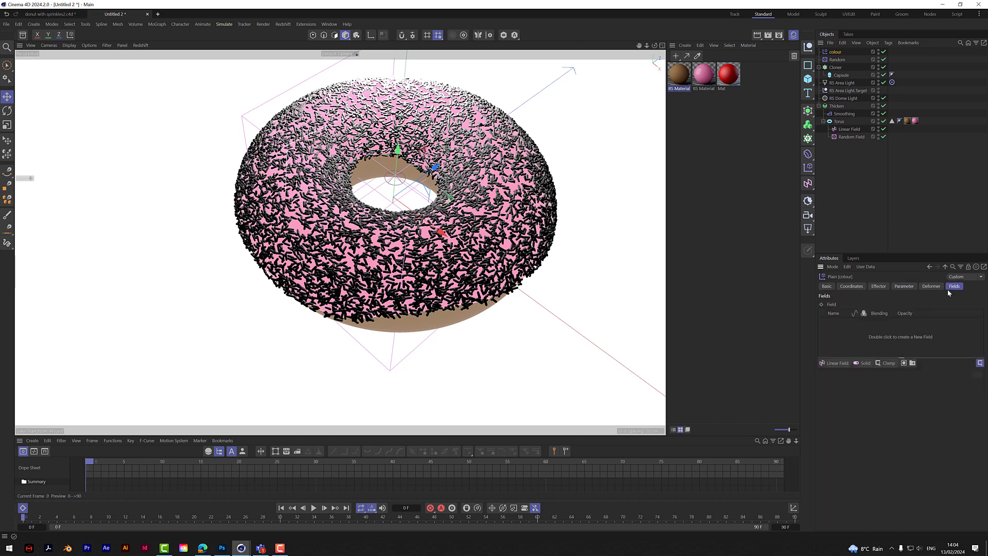
{"action": "left_click", "coordinate": [835, 364]}
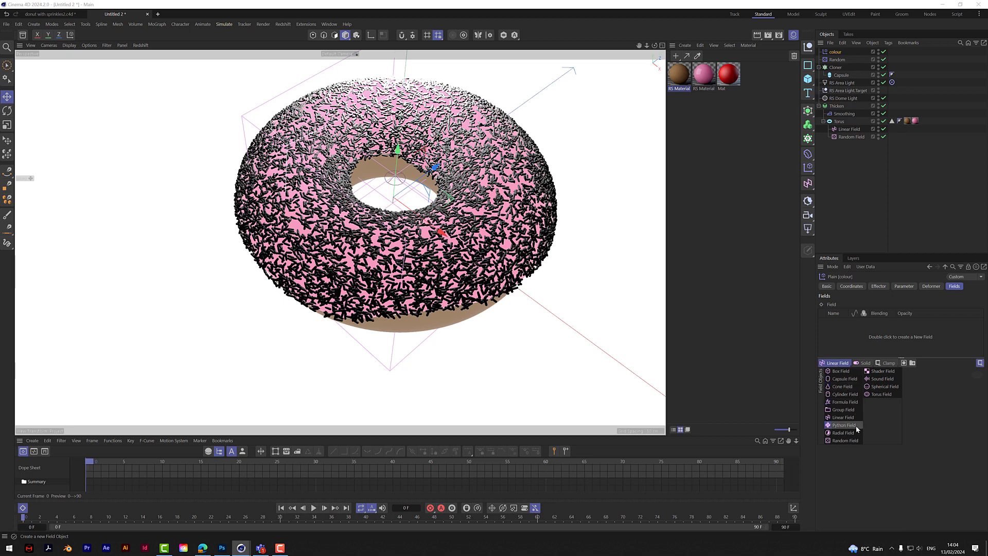
{"action": "left_click", "coordinate": [847, 440]}
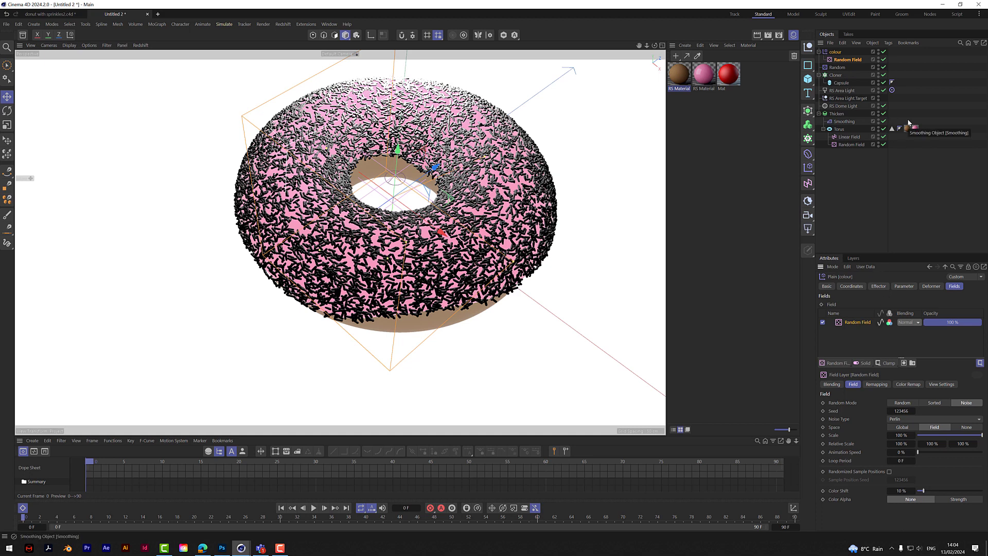
- Add the colour effector to the Cloner's effectors list and inspect the tinted sprinkles around the donut
{"action": "left_click", "coordinate": [836, 76]}
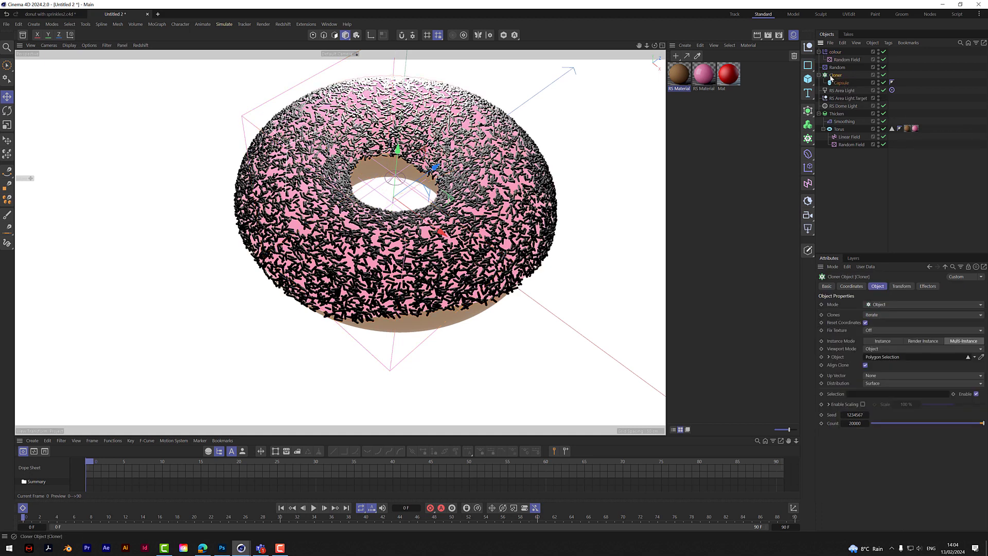
{"action": "left_click", "coordinate": [927, 287]}
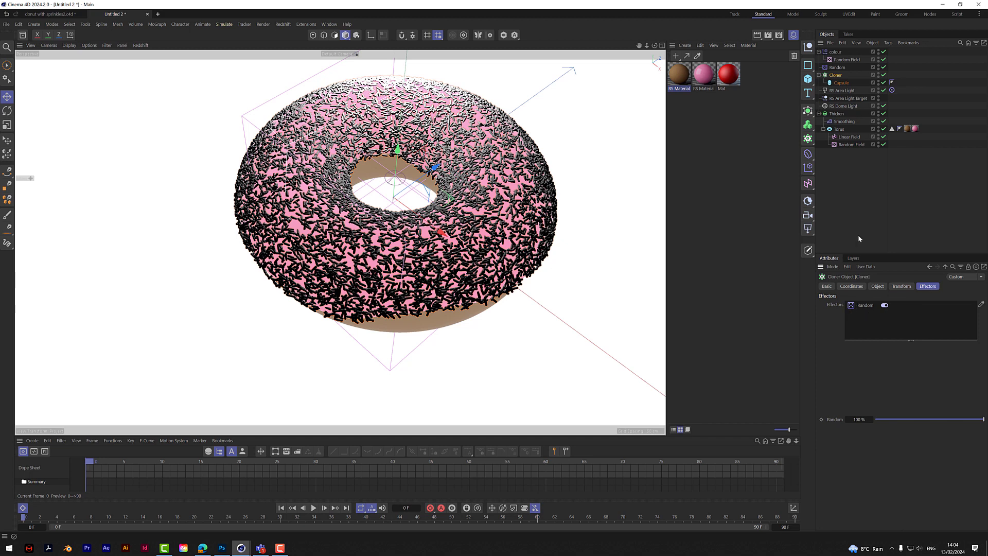
{"action": "left_click_drag", "start_coordinate": [835, 52], "coordinate": [867, 307]}
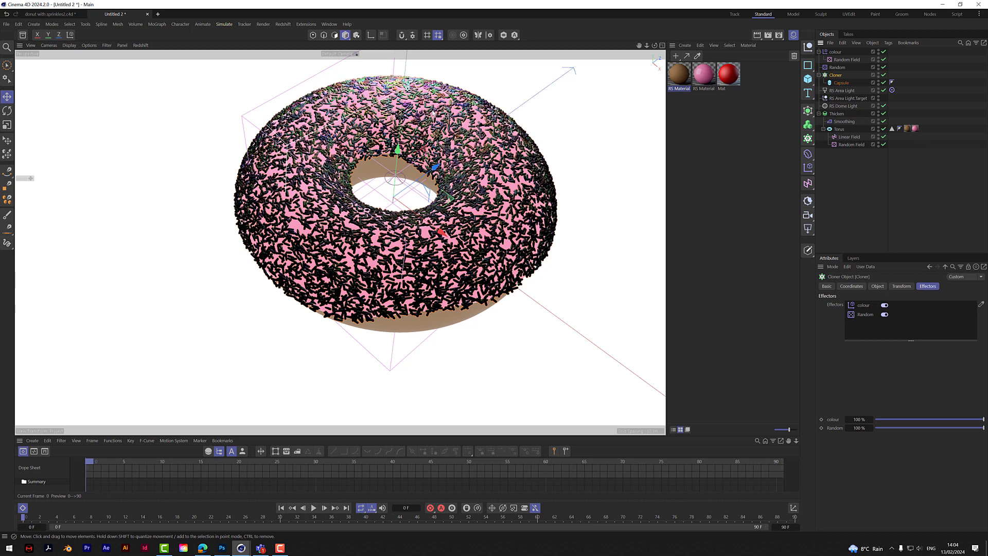
{"action": "scroll", "coordinate": [417, 105], "scroll_direction": "up", "scroll_amount": 5}
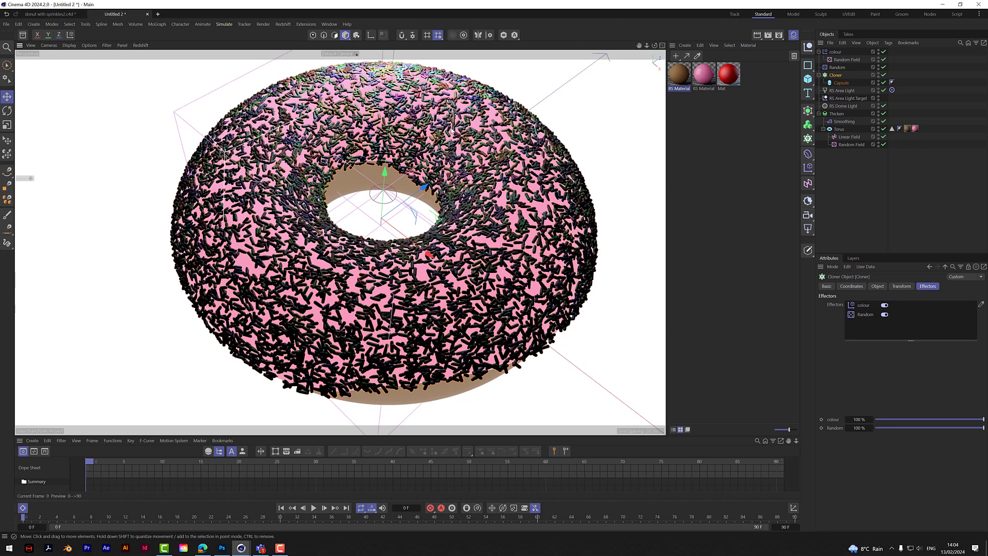
{"action": "left_click_drag", "start_coordinate": [655, 46], "coordinate": [520, 66]}
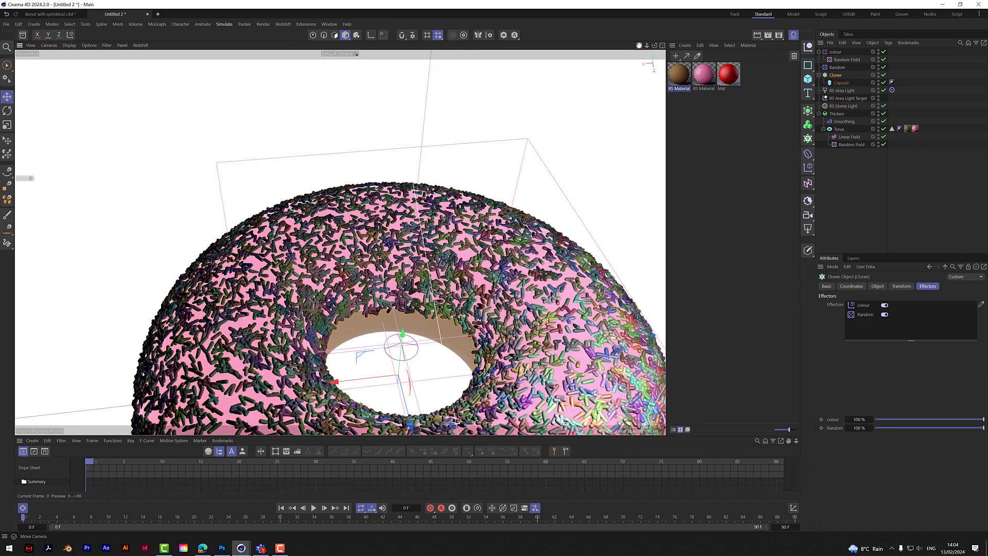
{"action": "left_click_drag", "start_coordinate": [639, 46], "coordinate": [486, 1]}
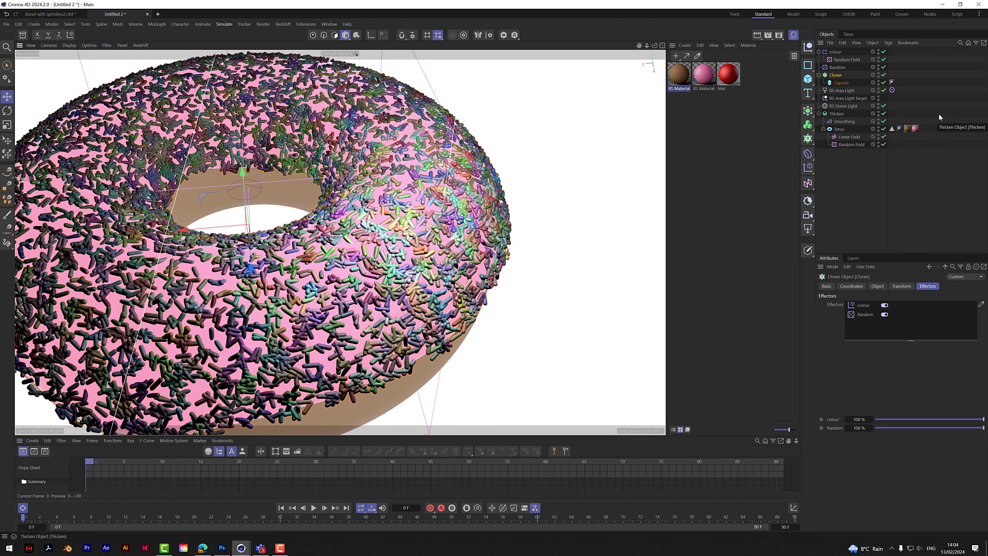
- Set the color remap mode of the colour effector's Random Field to Gradient
{"action": "left_click", "coordinate": [847, 60]}
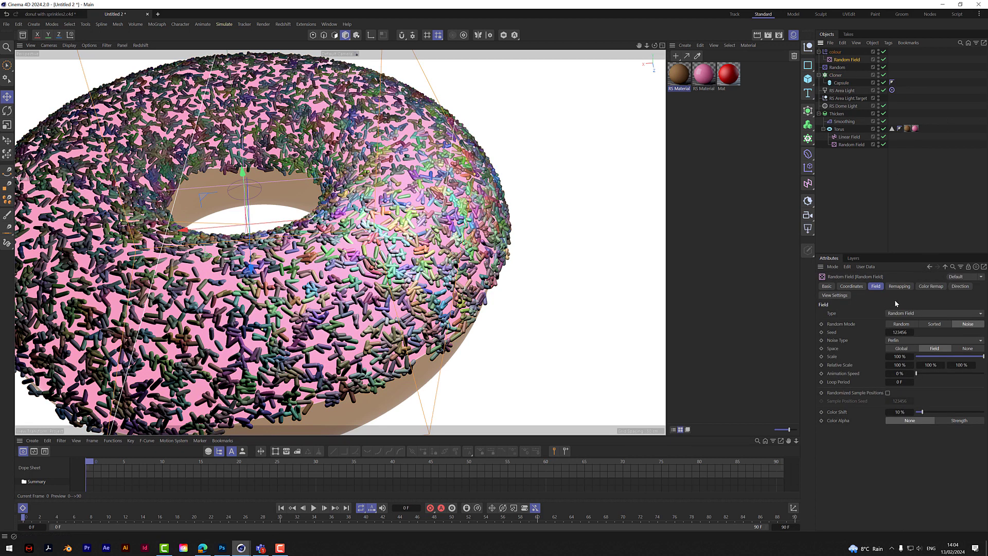
{"action": "left_click", "coordinate": [929, 287]}
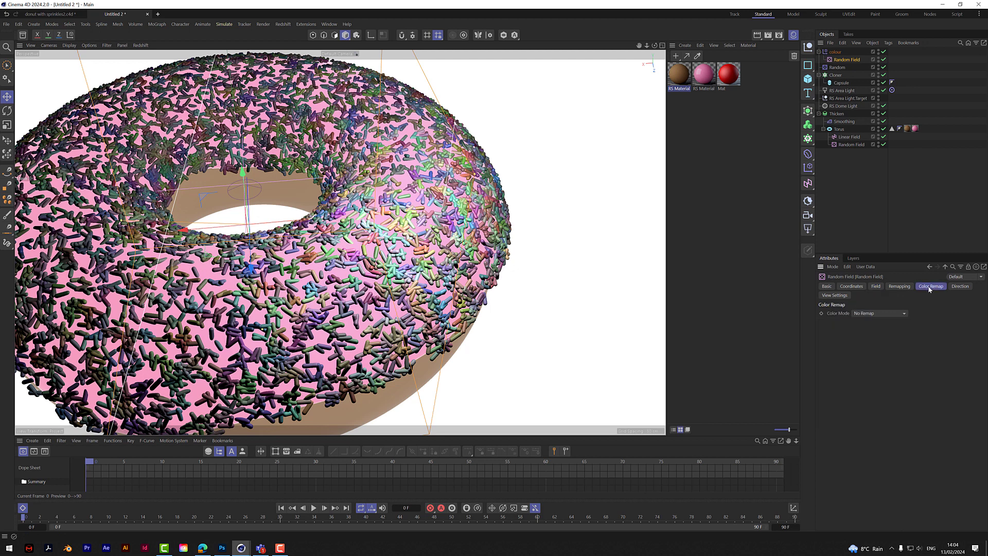
{"action": "left_click", "coordinate": [868, 313]}
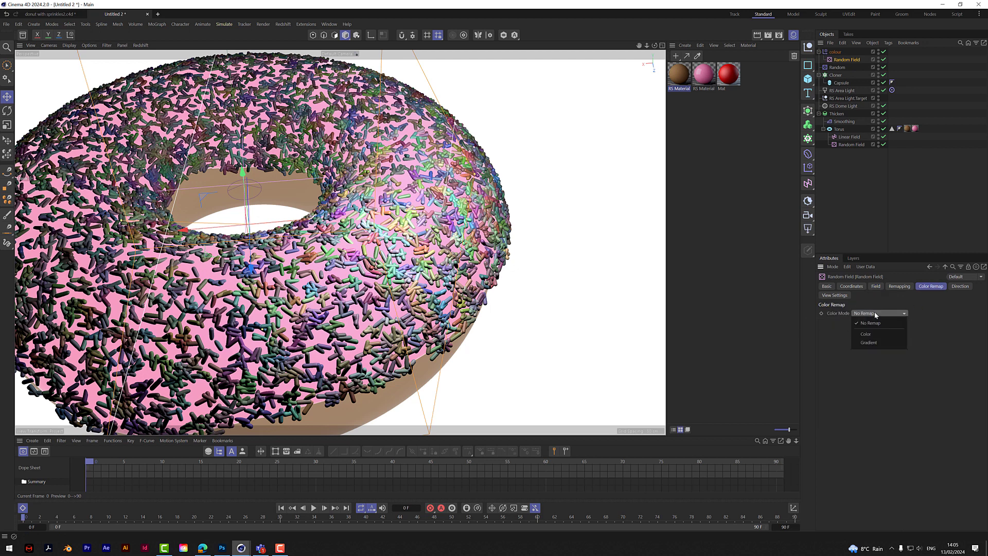
{"action": "left_click", "coordinate": [873, 342]}
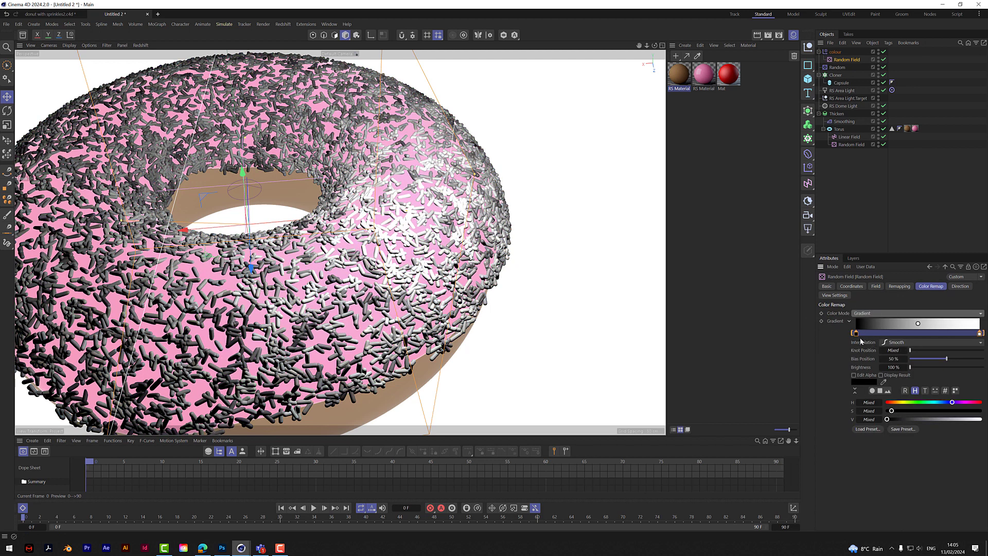
- Tighten the remap gradient by moving its white knot inward and its black knot to about 32%
{"action": "left_click_drag", "start_coordinate": [856, 333], "coordinate": [900, 341]}
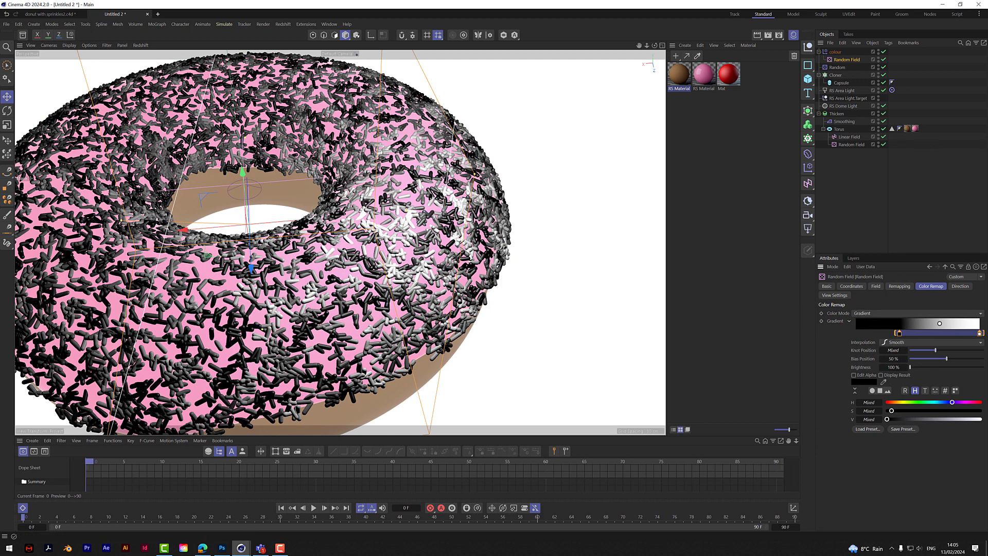
{"action": "left_click_drag", "start_coordinate": [980, 334], "coordinate": [959, 334]}
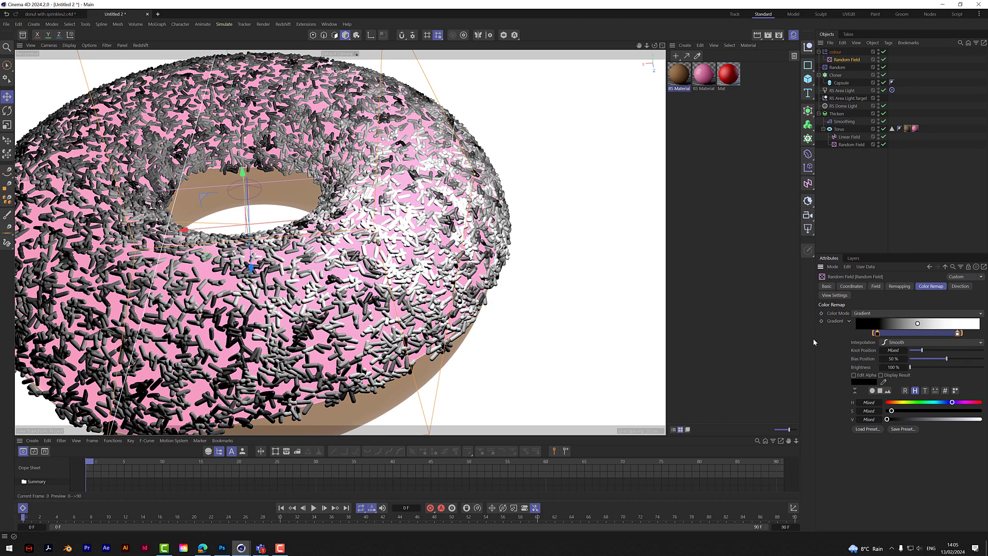
{"action": "left_click", "coordinate": [877, 334]}
{"action": "left_click_drag", "start_coordinate": [877, 334], "coordinate": [897, 337]}
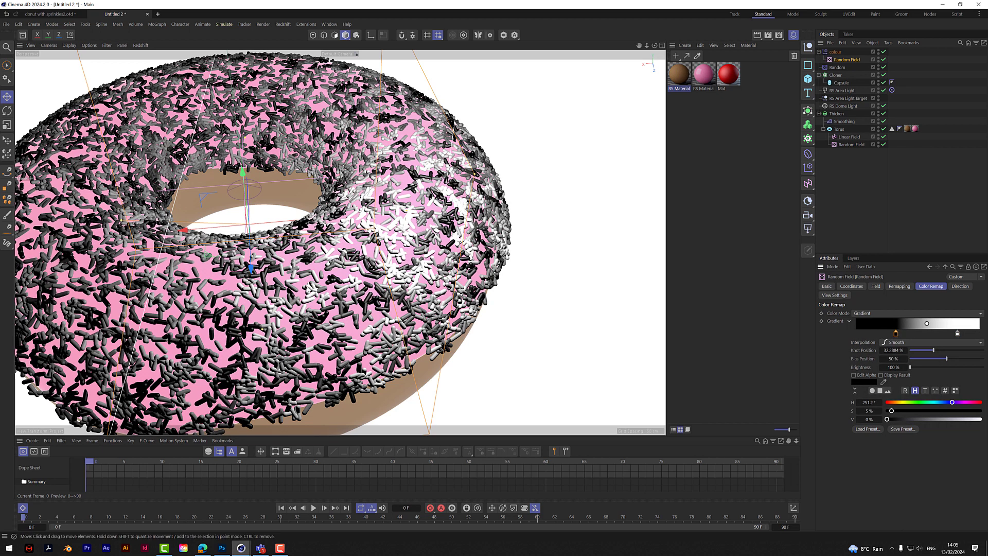
- Load the Flame 6 gradient preset into the color remap of the colour effector's Random Field
{"action": "left_click", "coordinate": [957, 333]}
{"action": "left_click_drag", "start_coordinate": [957, 333], "coordinate": [948, 333]}
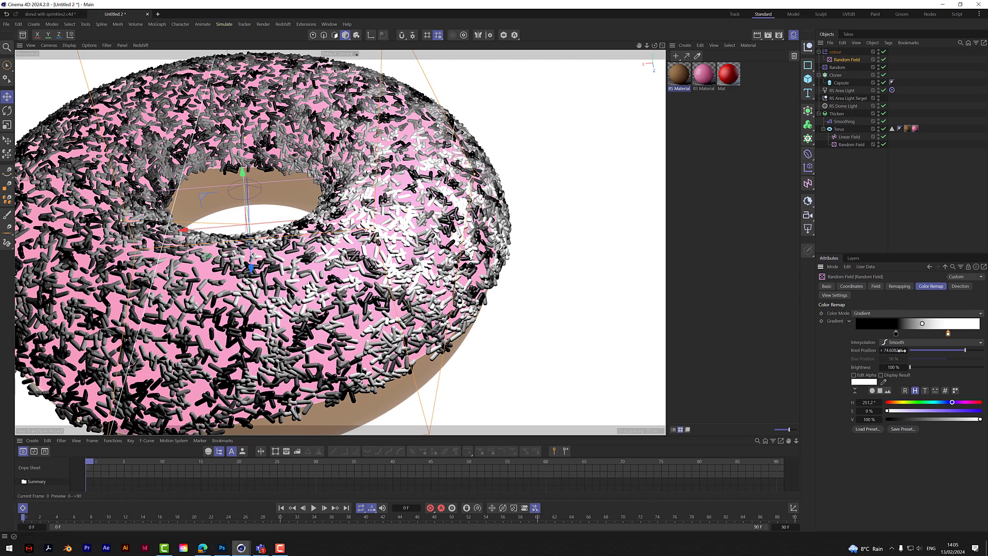
{"action": "left_click", "coordinate": [867, 428]}
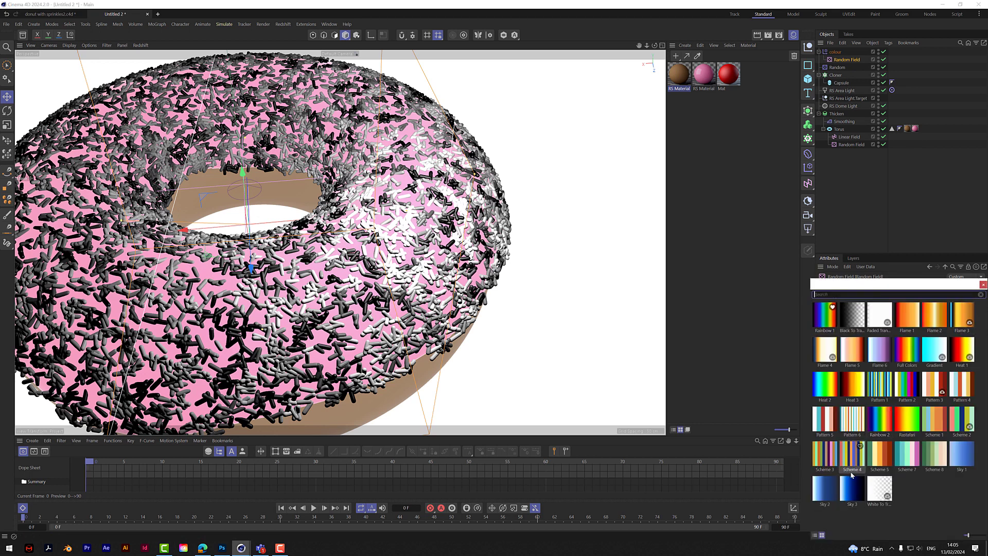
{"action": "left_click", "coordinate": [883, 354]}
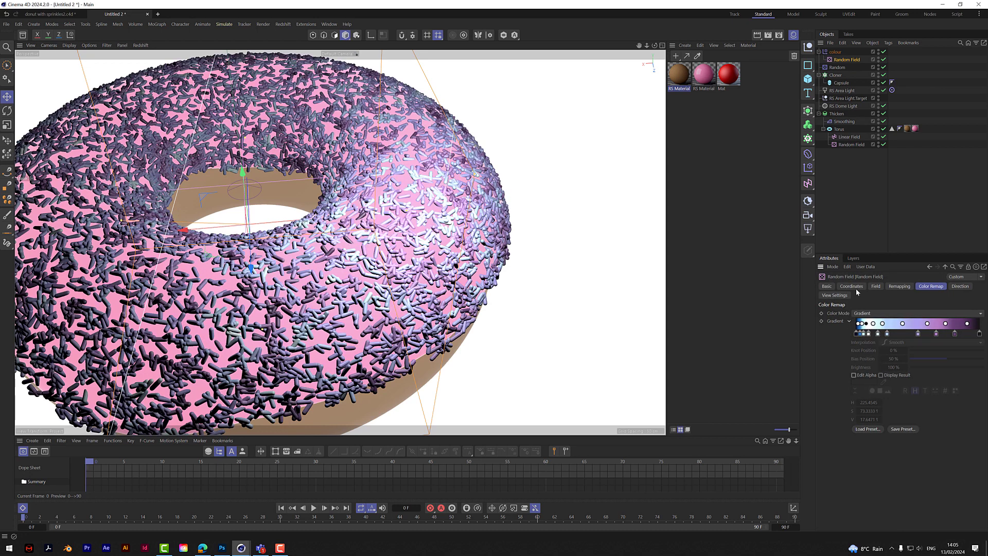
- View the whole donut and inspect the sprinkle colours in the Redshift RenderView
{"action": "mouse_move", "coordinate": [647, 46]}
{"action": "left_mouse_down"}
{"action": "mouse_move", "coordinate": [625, 47]}
{"action": "mouse_move", "coordinate": [690, 51]}
{"action": "mouse_move", "coordinate": [653, 69]}
{"action": "mouse_move", "coordinate": [654, 89]}
{"action": "mouse_move", "coordinate": [718, 64]}
{"action": "mouse_move", "coordinate": [663, 37]}
{"action": "mouse_move", "coordinate": [653, 42]}
{"action": "left_mouse_up"}
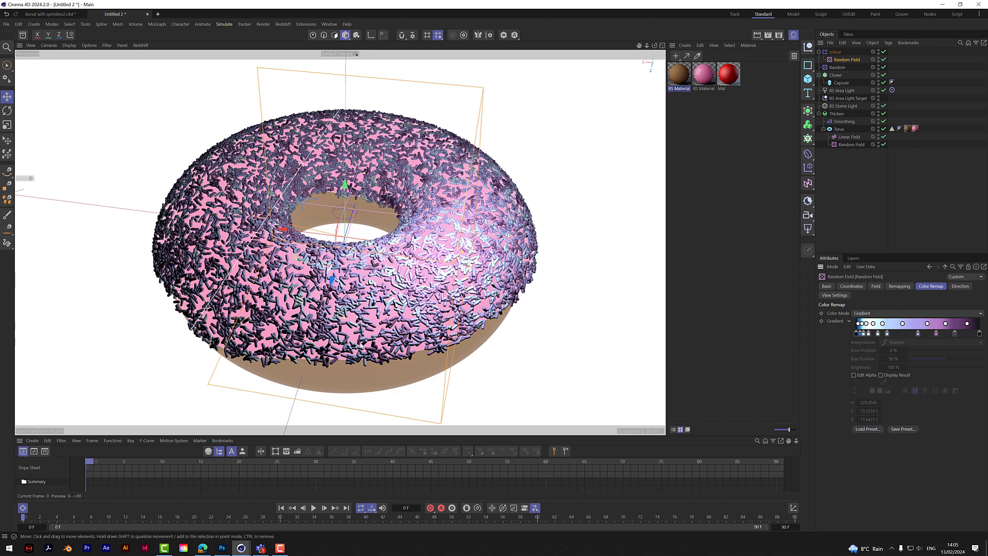
{"action": "mouse_move", "coordinate": [241, 548]}
{"action": "left_click", "coordinate": [282, 512]}
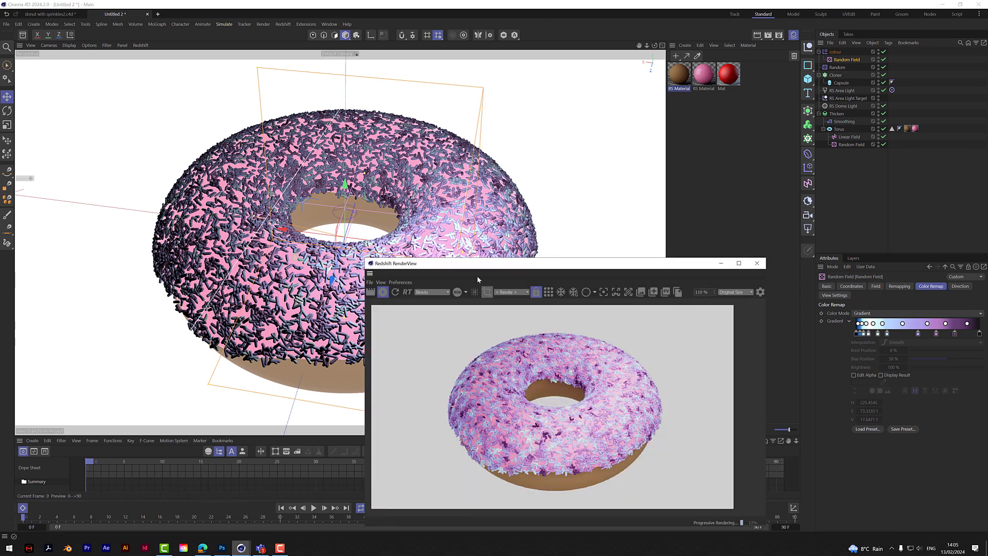
{"action": "left_click_drag", "start_coordinate": [462, 271], "coordinate": [545, 177]}
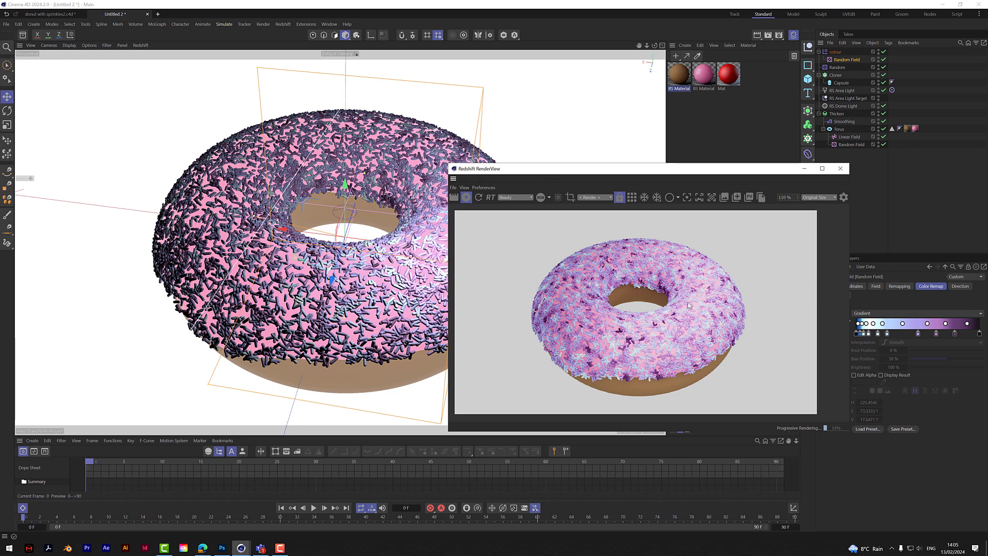
{"action": "scroll", "coordinate": [682, 332], "scroll_direction": "up", "scroll_amount": 9}
{"action": "scroll", "coordinate": [680, 332], "scroll_direction": "down", "scroll_amount": 8}
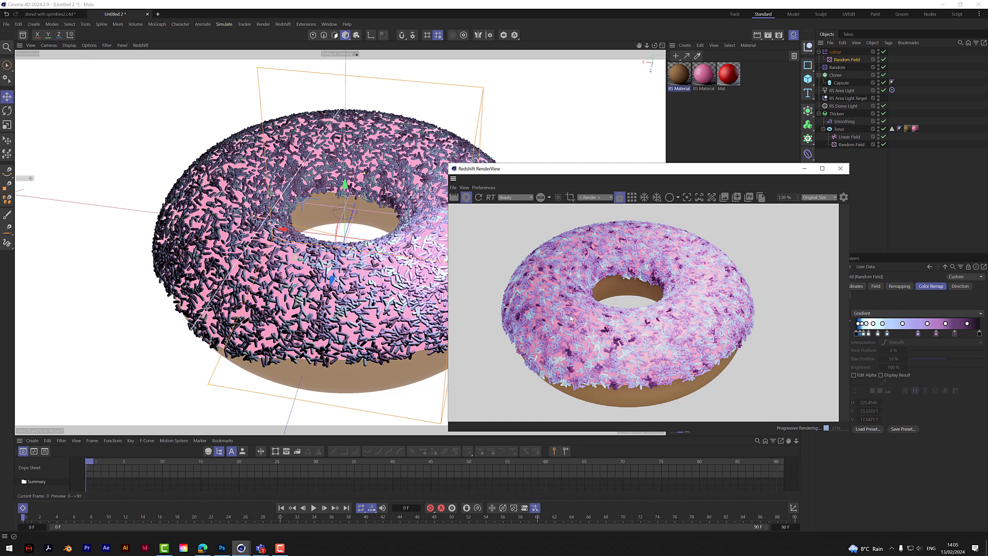
{"action": "left_click_drag", "start_coordinate": [698, 176], "coordinate": [539, 224]}
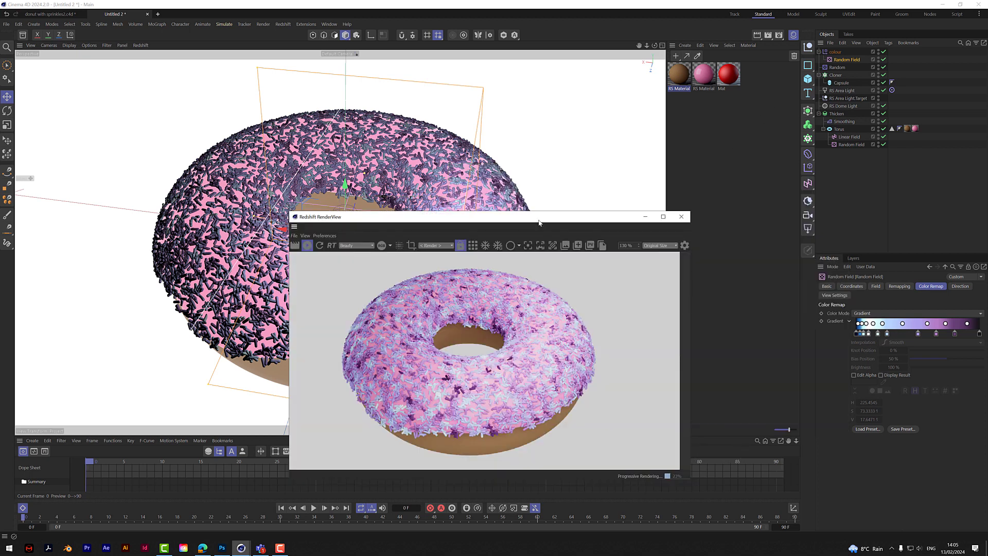
- Create a standard material with a MoGraph Color Shader as its colour texture and apply it to the Cloner
{"action": "left_click", "coordinate": [676, 56]}
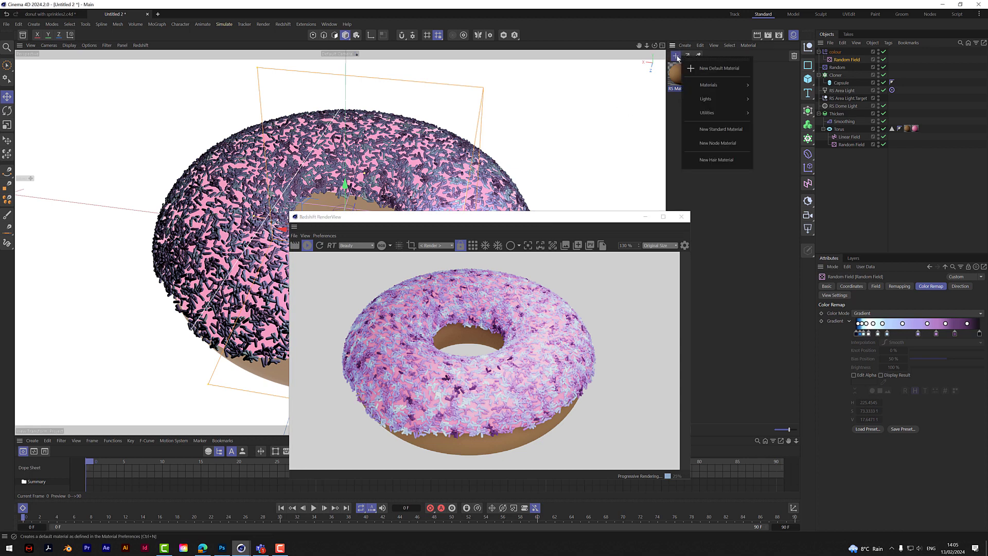
{"action": "left_click", "coordinate": [720, 129]}
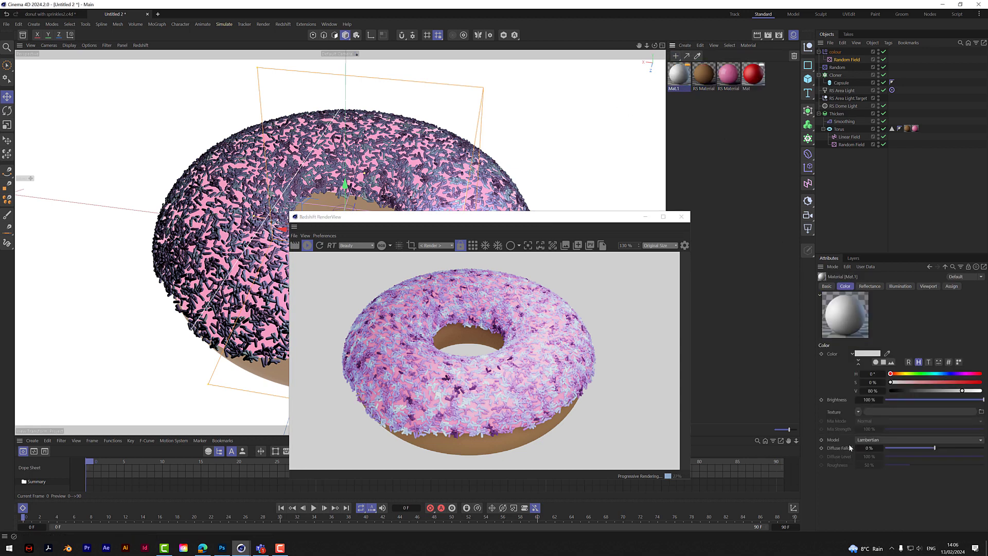
{"action": "left_click", "coordinate": [858, 412]}
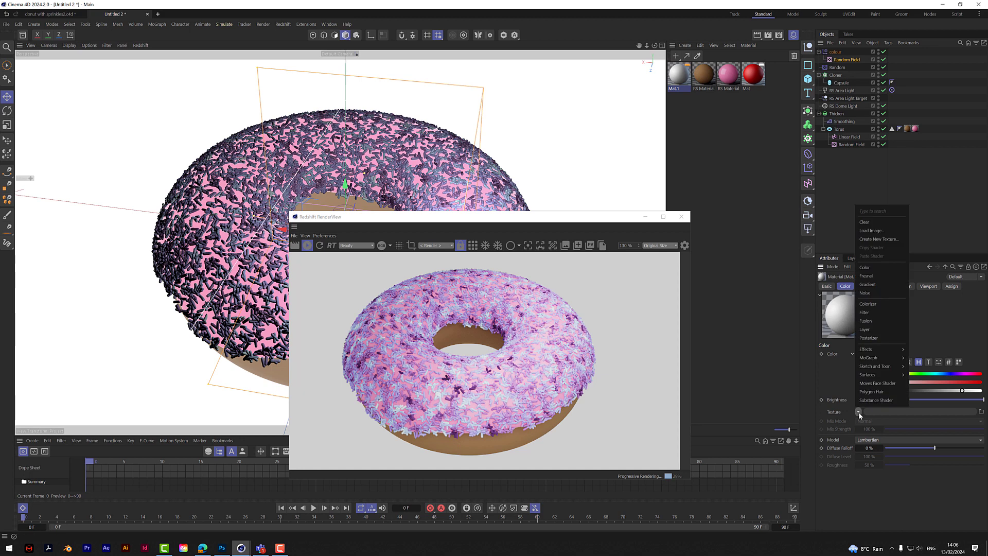
{"action": "mouse_move", "coordinate": [870, 361]}
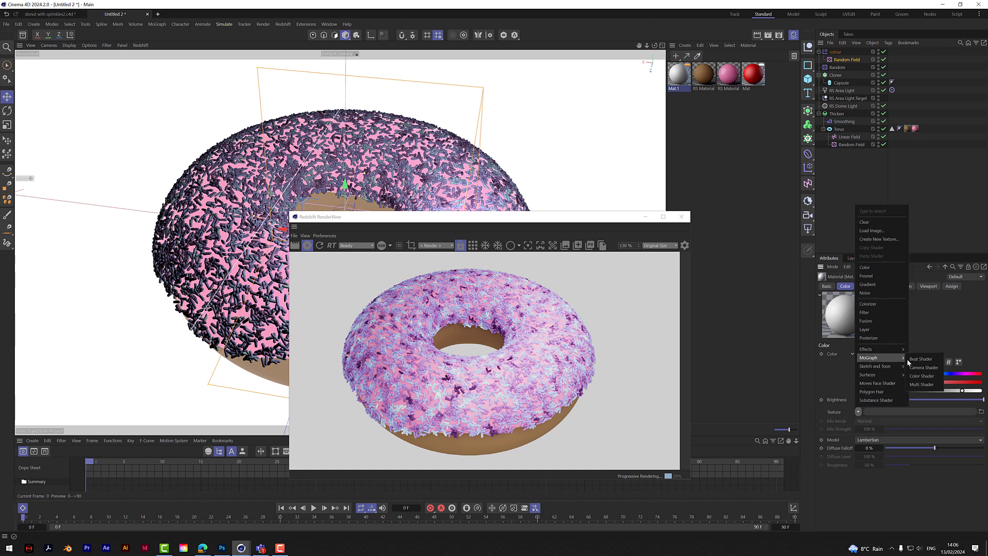
{"action": "left_click", "coordinate": [907, 376]}
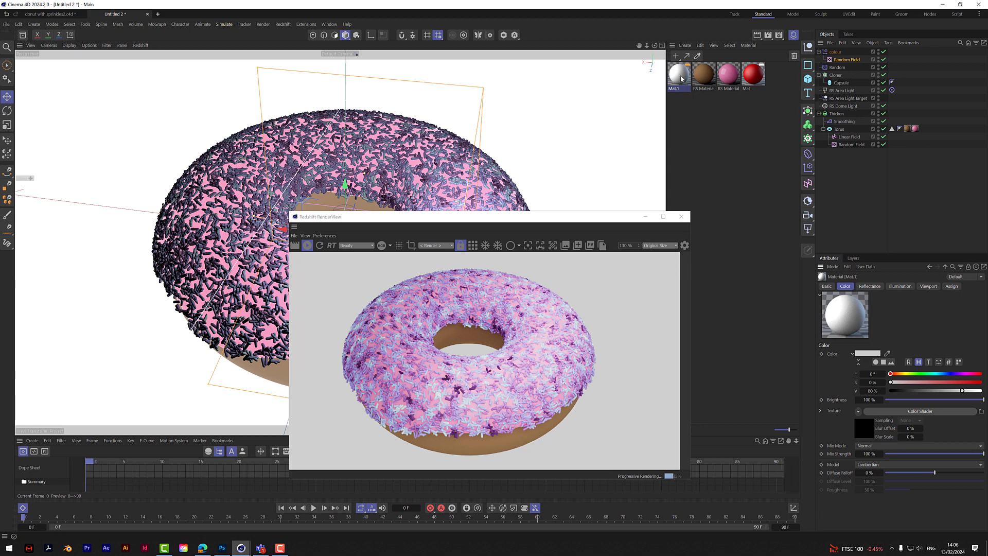
{"action": "left_click_drag", "start_coordinate": [681, 79], "coordinate": [838, 77]}
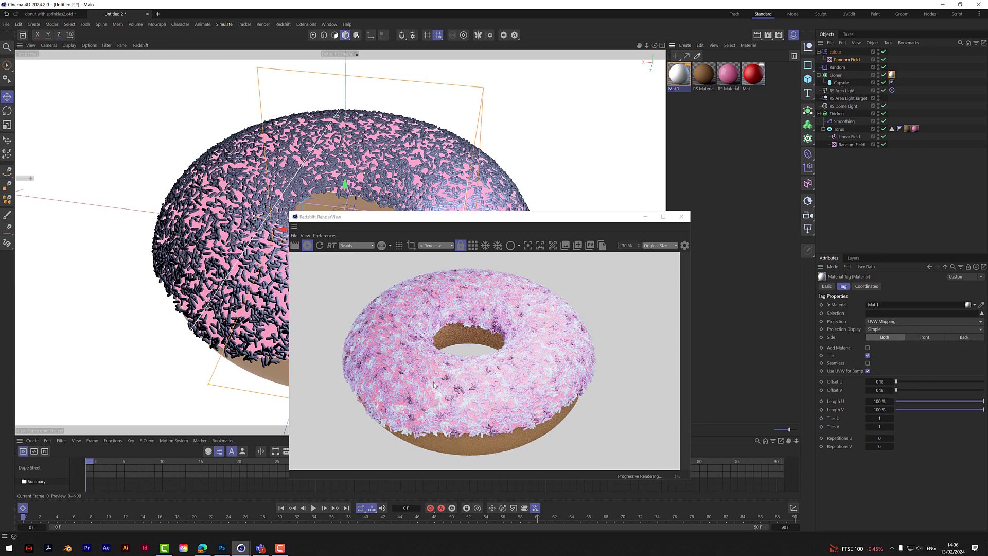
{"action": "left_click_drag", "start_coordinate": [489, 218], "coordinate": [551, 181]}
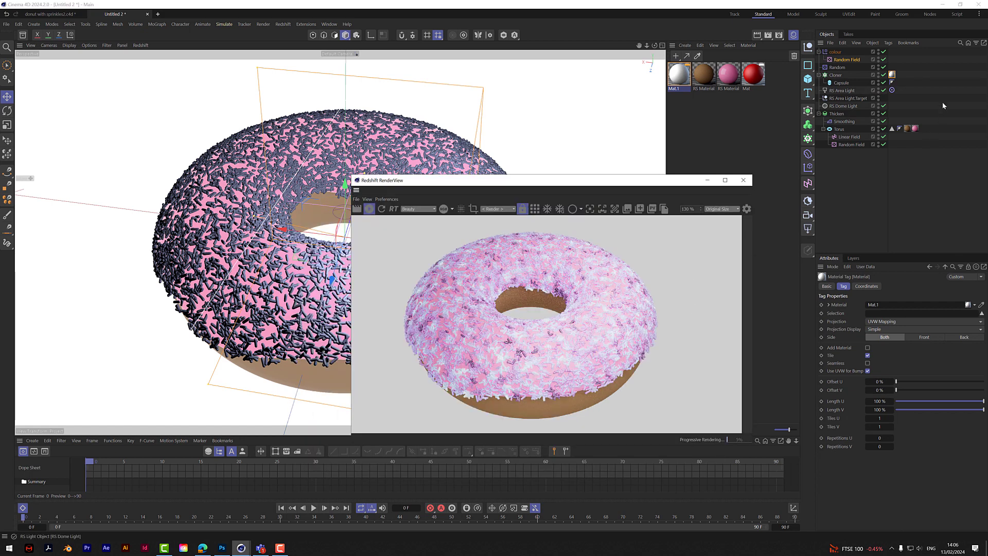
- Squeeze all knots of the Random Field's remap gradient together from both ends, with the last one at about 78%
{"action": "left_click", "coordinate": [842, 60]}
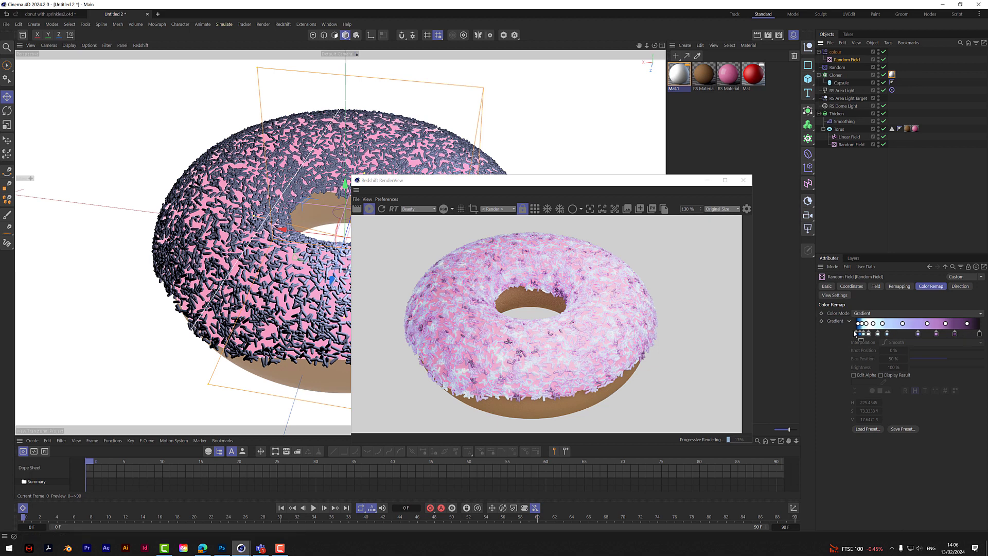
{"action": "left_click_drag", "start_coordinate": [853, 332], "coordinate": [954, 333]}
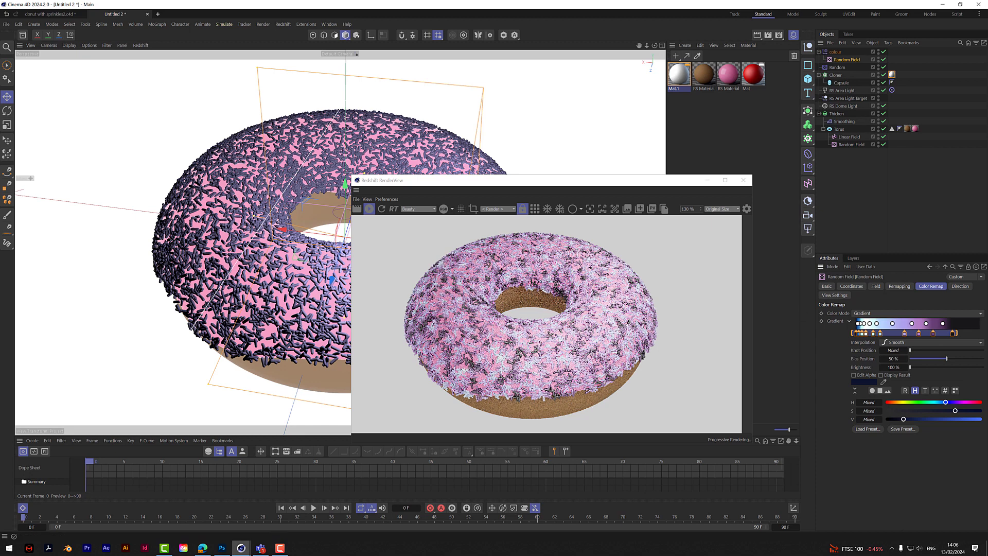
{"action": "left_click_drag", "start_coordinate": [851, 333], "coordinate": [890, 333]}
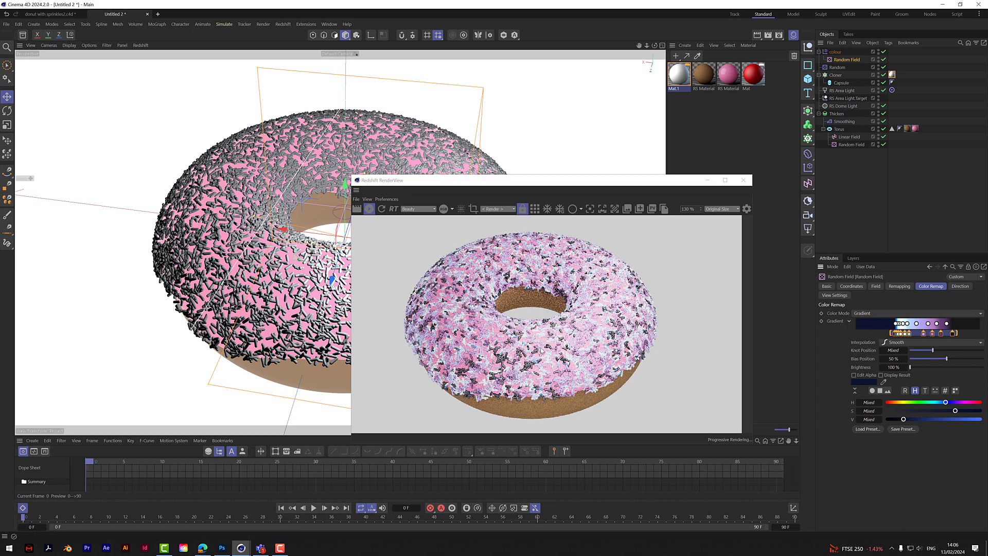
{"action": "scroll", "coordinate": [541, 352], "scroll_direction": "up", "scroll_amount": 4}
{"action": "scroll", "coordinate": [531, 345], "scroll_direction": "down", "scroll_amount": 4}
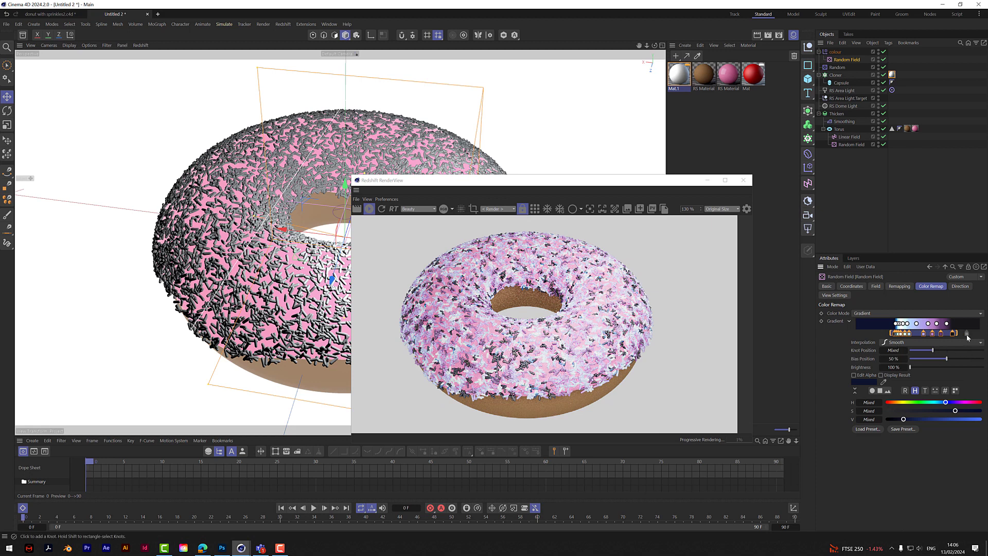
- Delete the dark knots at both ends of the Random Field's remap gradient
{"action": "left_click_drag", "start_coordinate": [966, 337], "coordinate": [953, 337]}
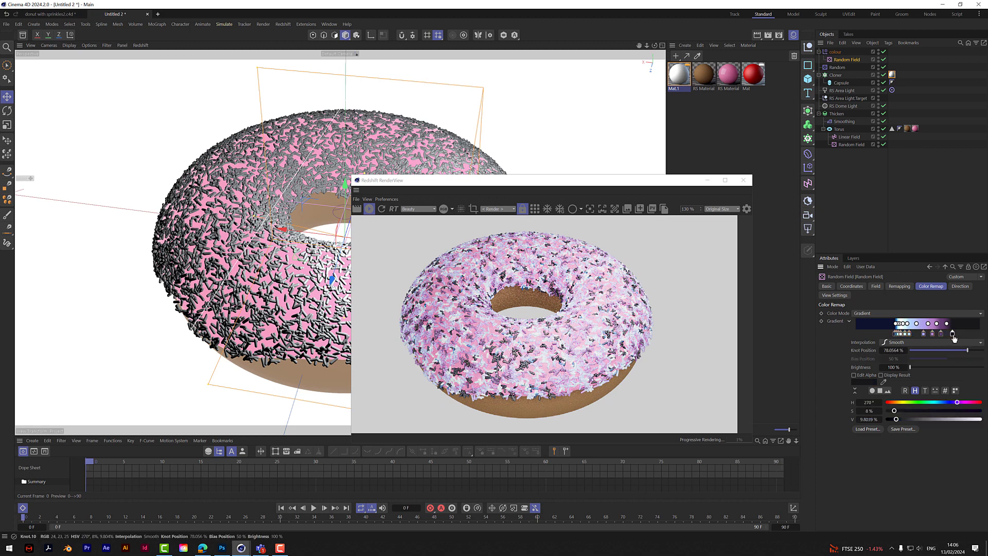
{"action": "key", "text": "Delete"}
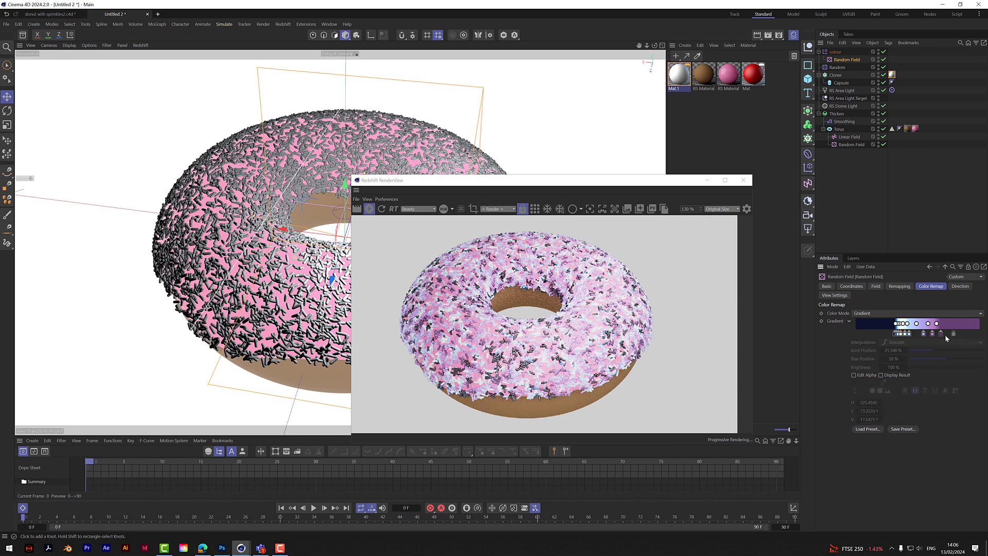
{"action": "left_click", "coordinate": [893, 336]}
{"action": "key", "text": "Delete"}
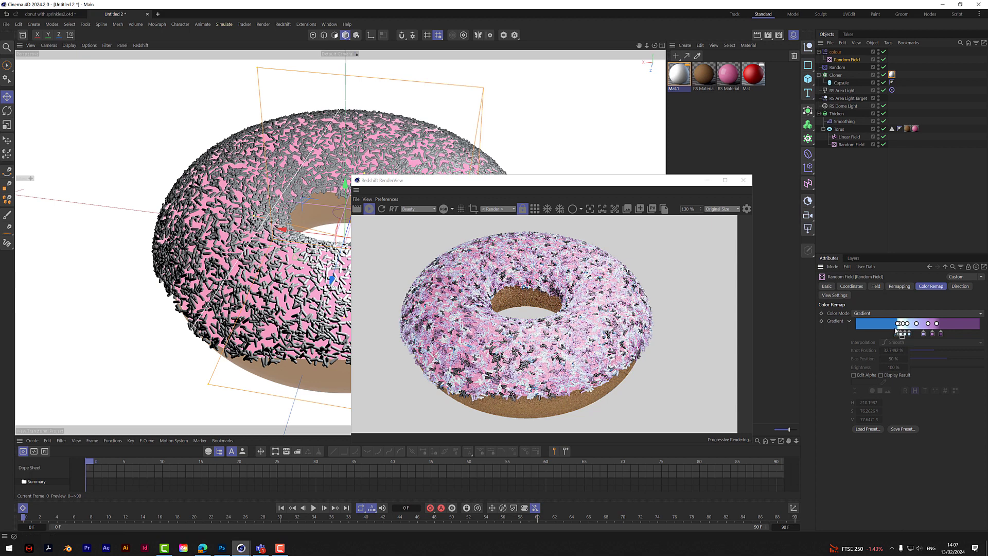
- Compress the remaining gradient knots into a narrow band just past the centre, leaving wide blue and purple areas on either side
{"action": "mouse_move", "coordinate": [893, 335]}
{"action": "left_mouse_down", "text": "shift"}
{"action": "mouse_move", "coordinate": [951, 338]}
{"action": "mouse_move", "coordinate": [908, 333]}
{"action": "left_mouse_up", "text": "shift"}
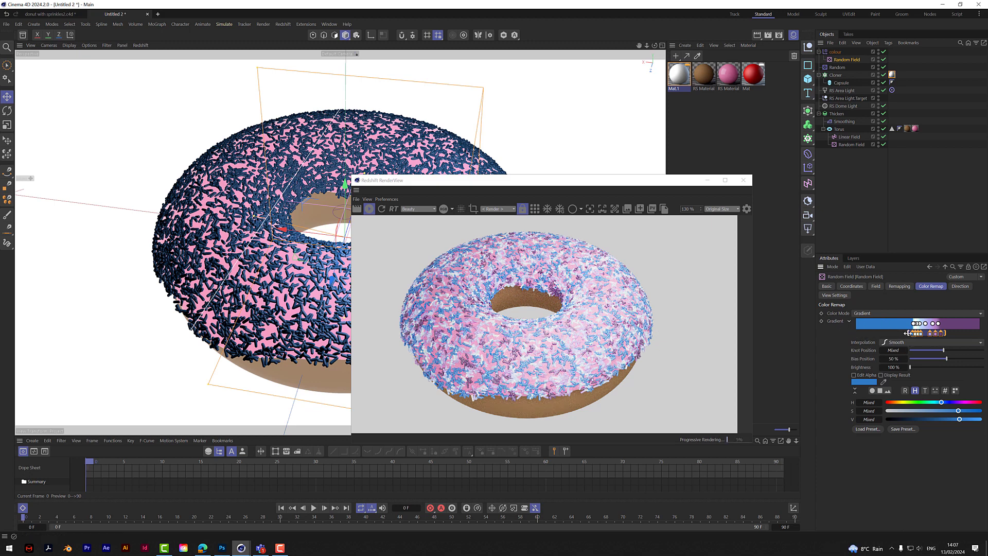
{"action": "left_click_drag", "start_coordinate": [908, 333], "coordinate": [855, 332]}
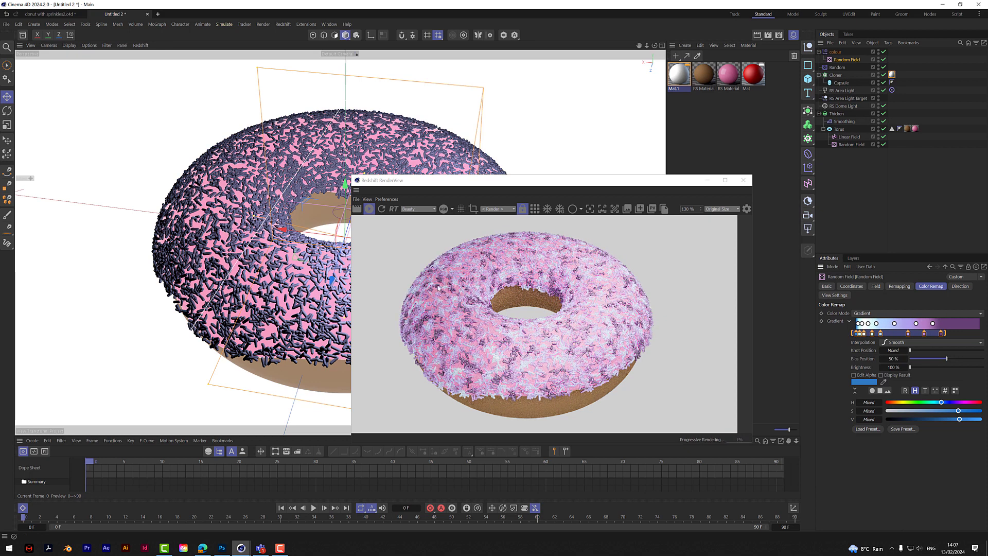
{"action": "left_click_drag", "start_coordinate": [850, 332], "coordinate": [938, 334]}
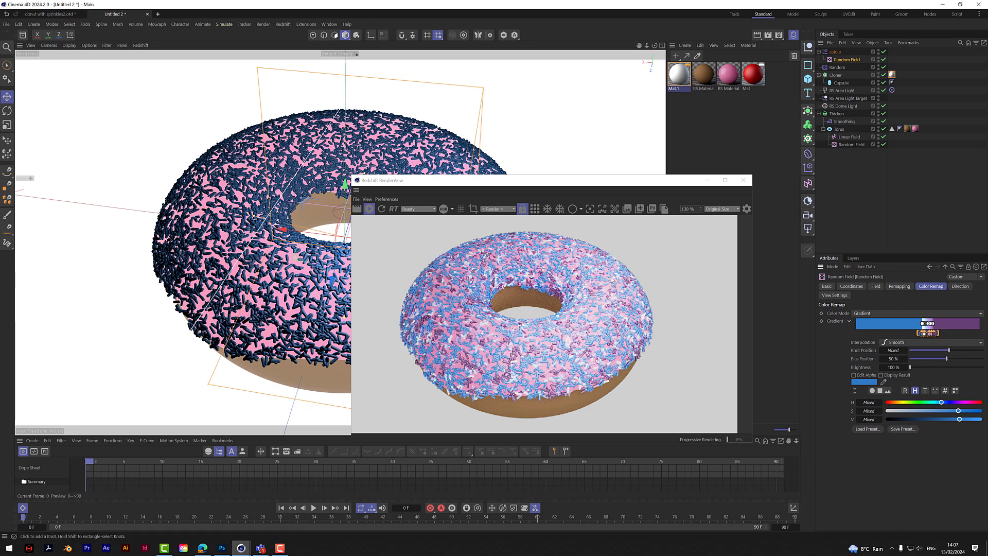
- Set the sprinkle material's default specular to Beckmann with 30% reflection strength and 19% roughness
{"action": "left_click", "coordinate": [685, 78]}
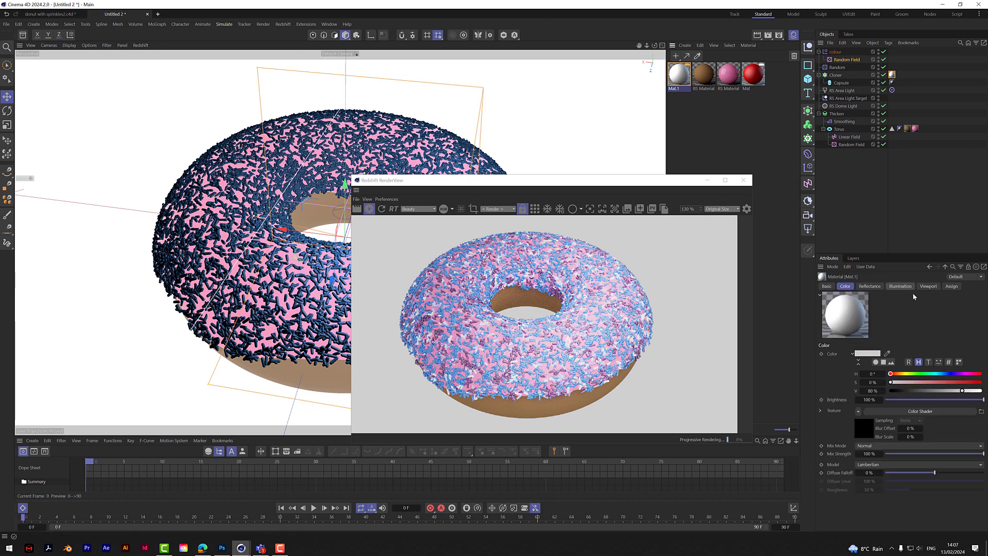
{"action": "left_click", "coordinate": [869, 287]}
{"action": "left_click", "coordinate": [857, 362]}
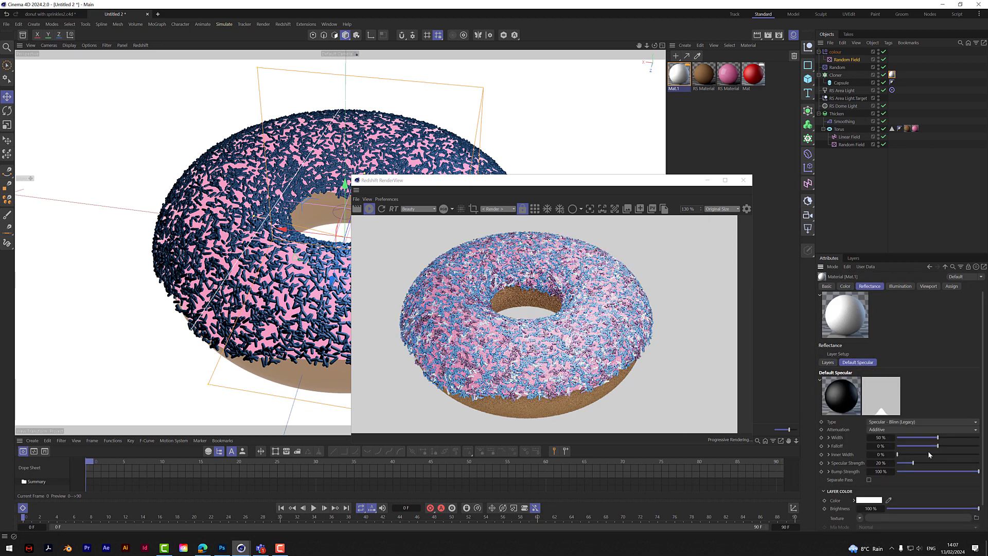
{"action": "left_click", "coordinate": [901, 422]}
{"action": "left_click", "coordinate": [900, 431]}
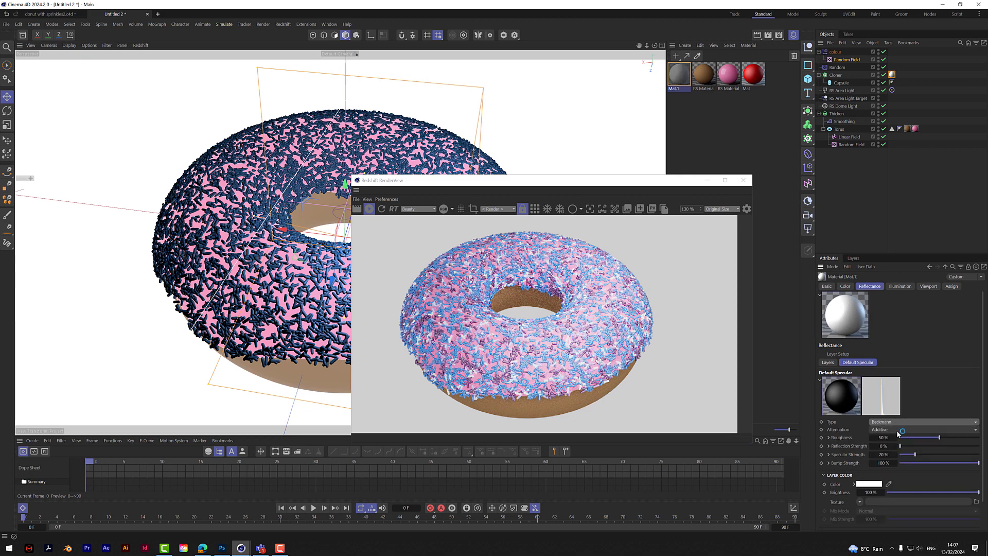
{"action": "left_click_drag", "start_coordinate": [916, 444], "coordinate": [923, 446]}
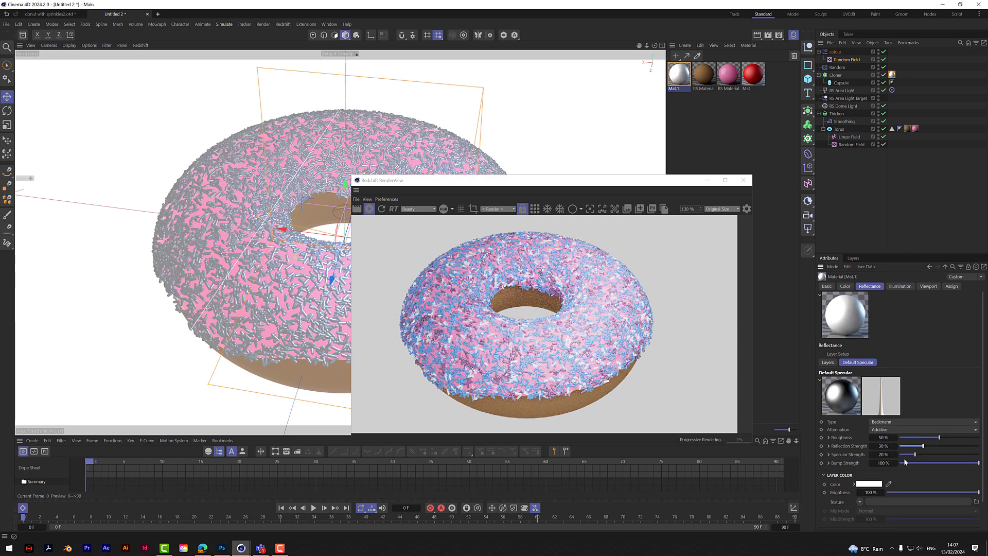
{"action": "left_click", "coordinate": [914, 438]}
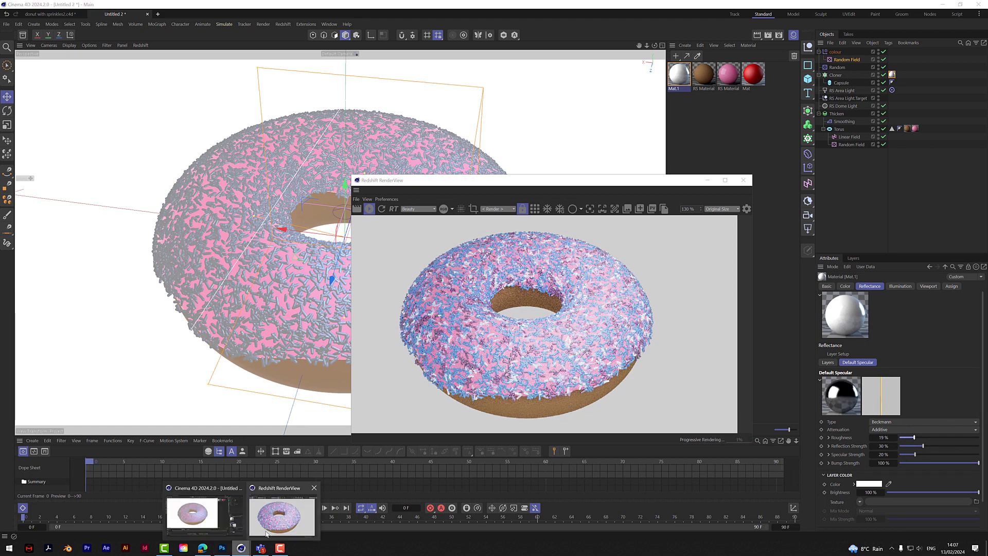
- Examine the glossy sprinkles up close in the Redshift render from several viewing angles
{"action": "left_click", "coordinate": [264, 519]}
{"action": "left_click_drag", "start_coordinate": [539, 181], "coordinate": [630, 107]}
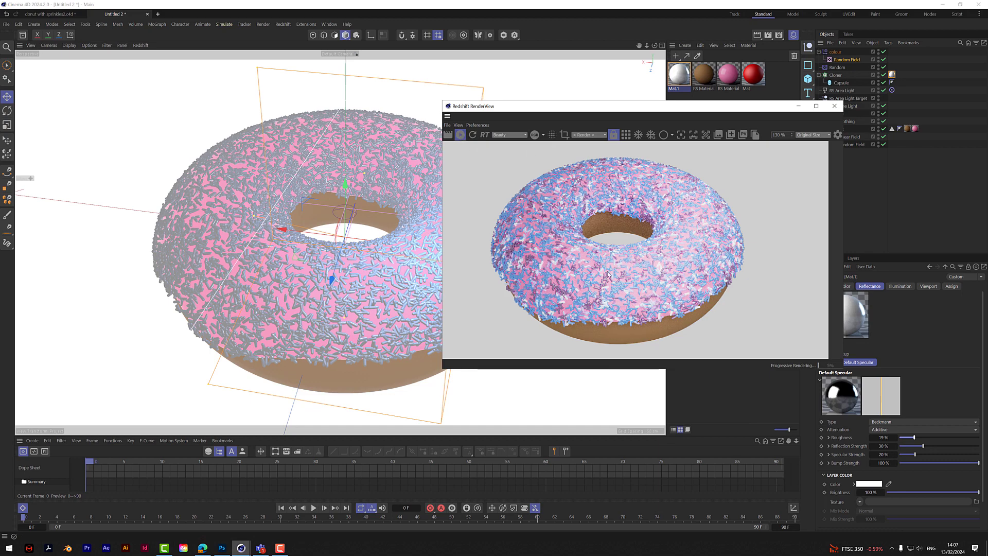
{"action": "scroll", "coordinate": [605, 265], "scroll_direction": "up", "scroll_amount": 3}
{"action": "scroll", "coordinate": [605, 274], "scroll_direction": "down", "scroll_amount": 2}
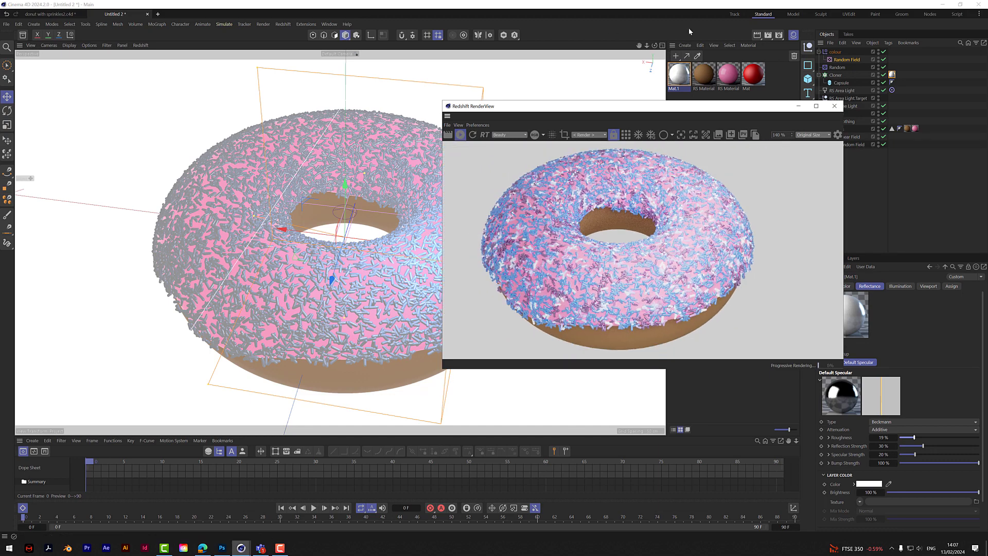
{"action": "left_click_drag", "start_coordinate": [647, 46], "coordinate": [681, 34]}
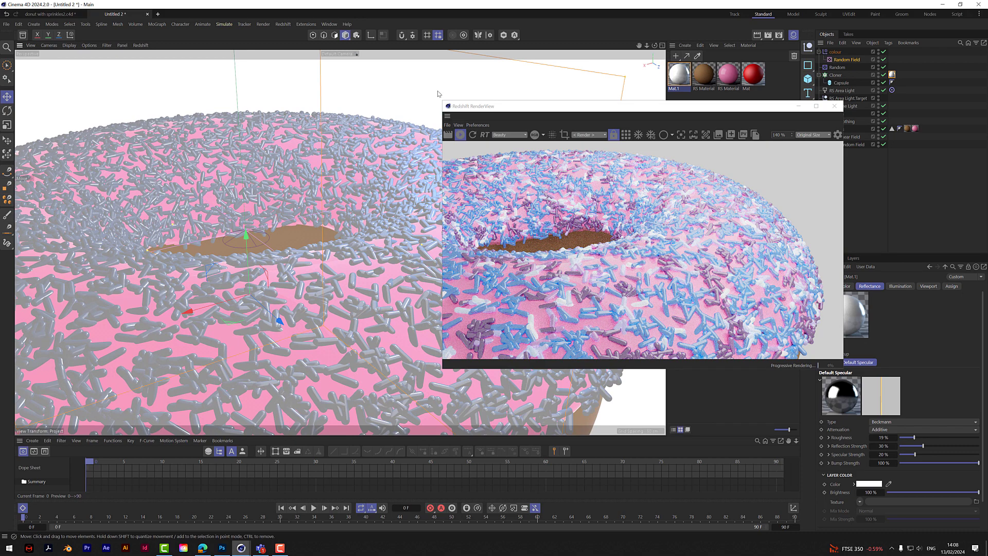
{"action": "left_click_drag", "start_coordinate": [608, 106], "coordinate": [439, 128]}
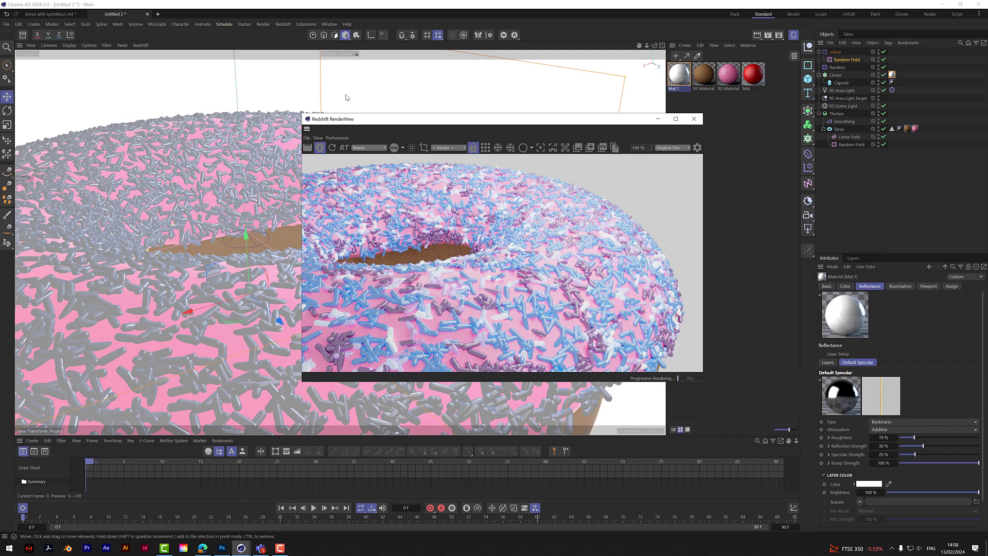
{"action": "left_click_drag", "start_coordinate": [654, 46], "coordinate": [644, 68]}
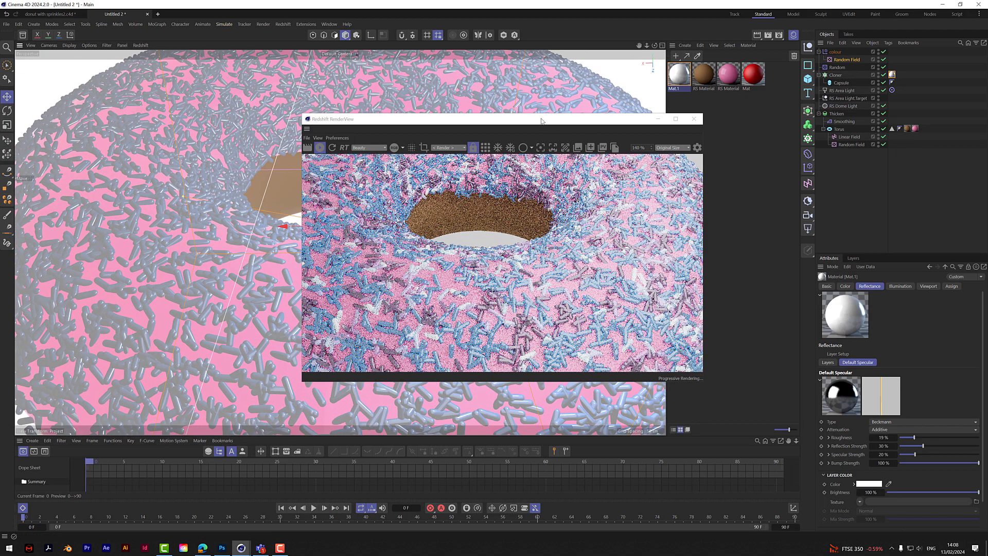
- Set the noise scale of the torus's Random Field, which shapes the icing edge, to 200%
{"action": "left_click_drag", "start_coordinate": [541, 119], "coordinate": [786, 234]}
{"action": "left_click_drag", "start_coordinate": [647, 46], "coordinate": [649, 21]}
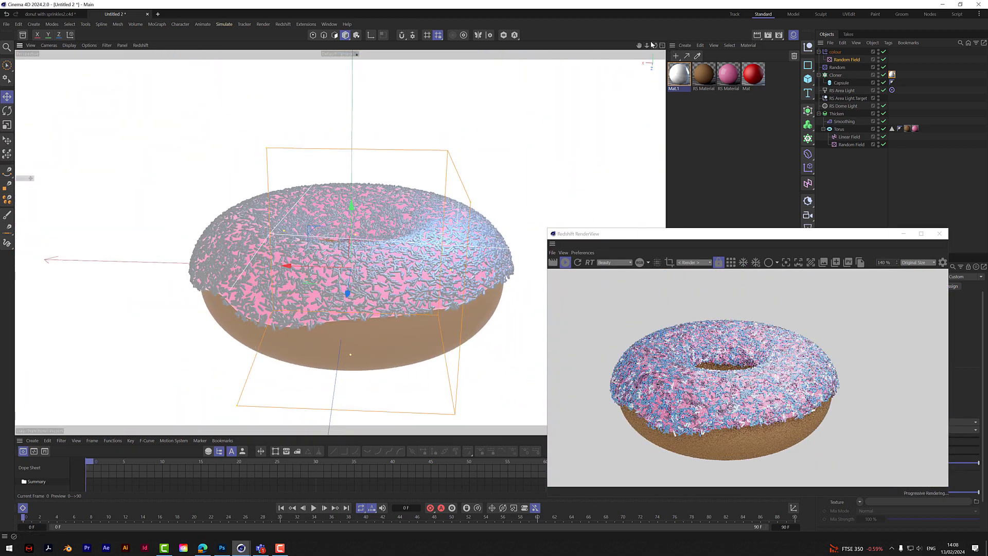
{"action": "left_click", "coordinate": [852, 144]}
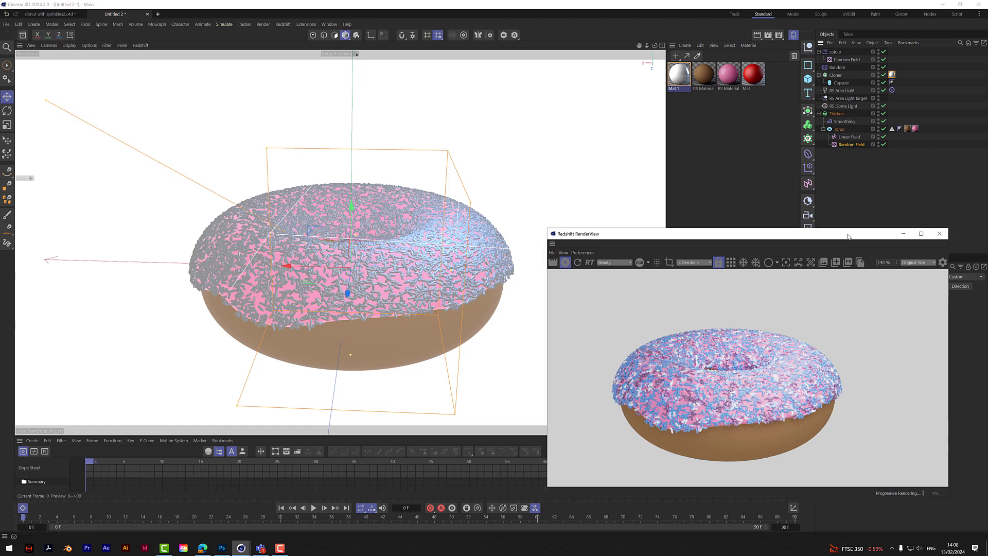
{"action": "left_click_drag", "start_coordinate": [850, 232], "coordinate": [459, 388]}
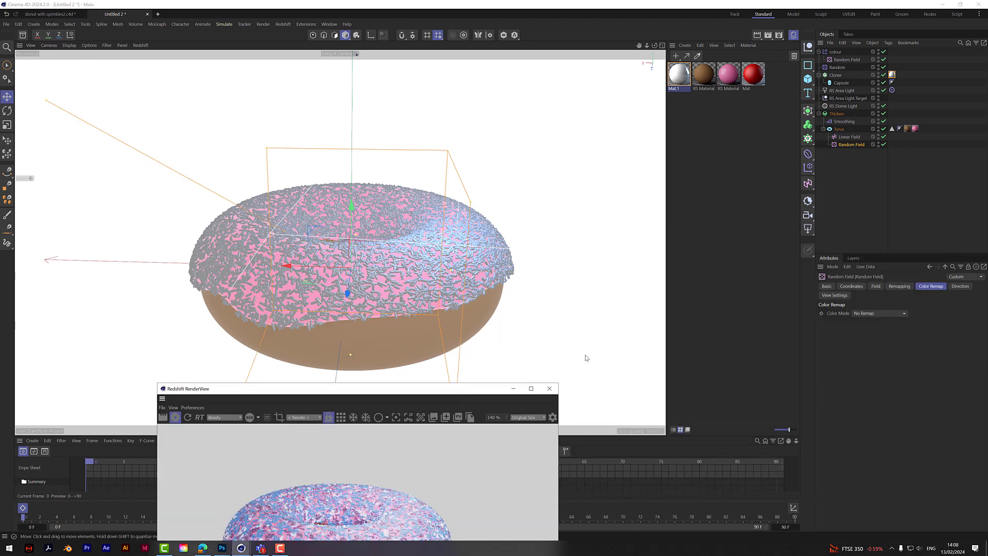
{"action": "left_click", "coordinate": [898, 288]}
{"action": "left_click", "coordinate": [877, 288]}
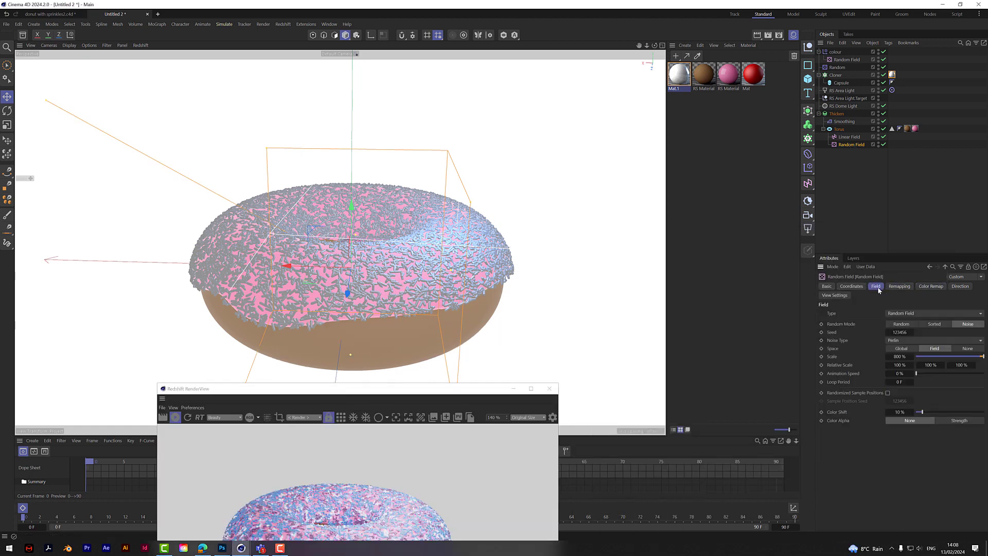
{"action": "left_click", "coordinate": [900, 357]}
{"action": "type", "text": "200"}
{"action": "key", "text": "Return"}
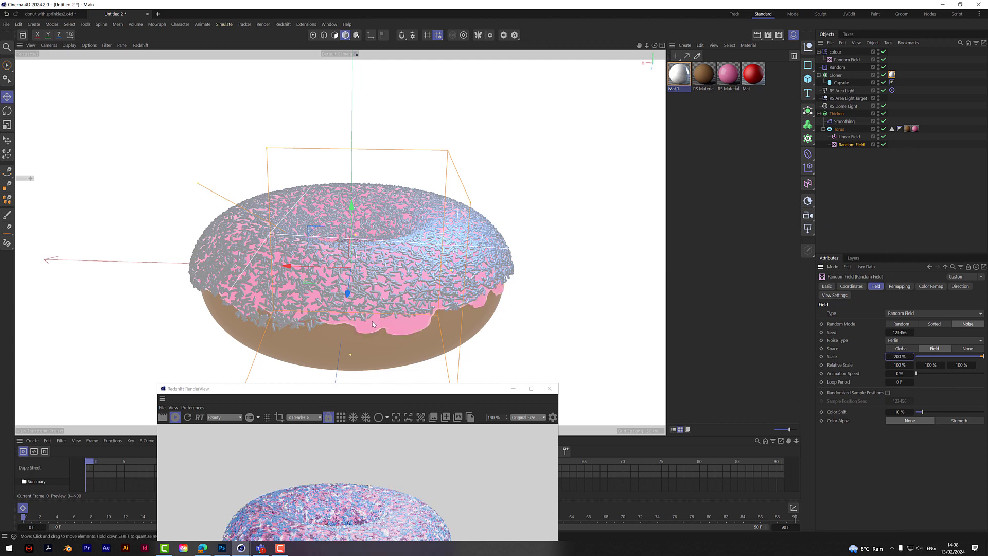
- Examine the Cloner's effectors, transform and object properties to check which selection and effectors control the sprinkles
{"action": "left_click_drag", "start_coordinate": [462, 393], "coordinate": [599, 394]}
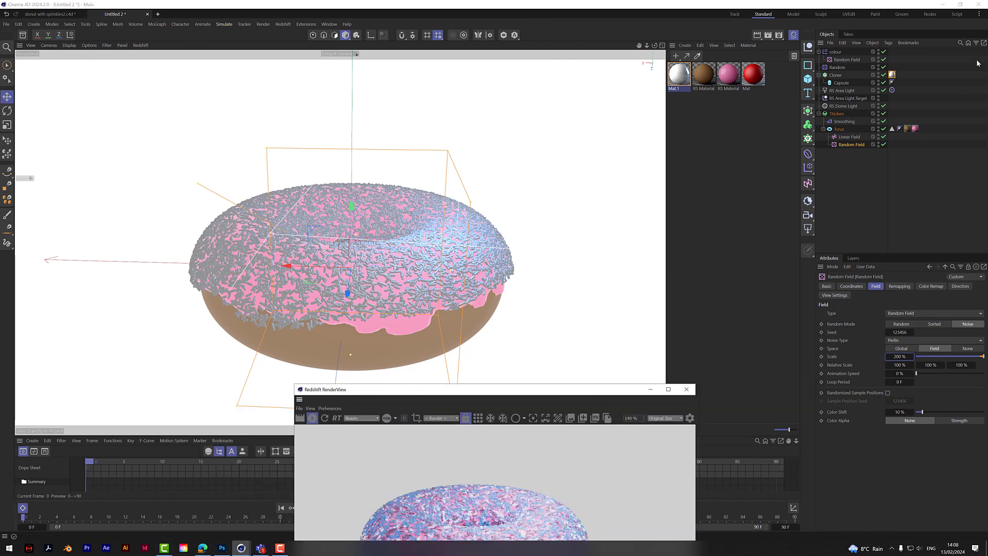
{"action": "left_click", "coordinate": [851, 168]}
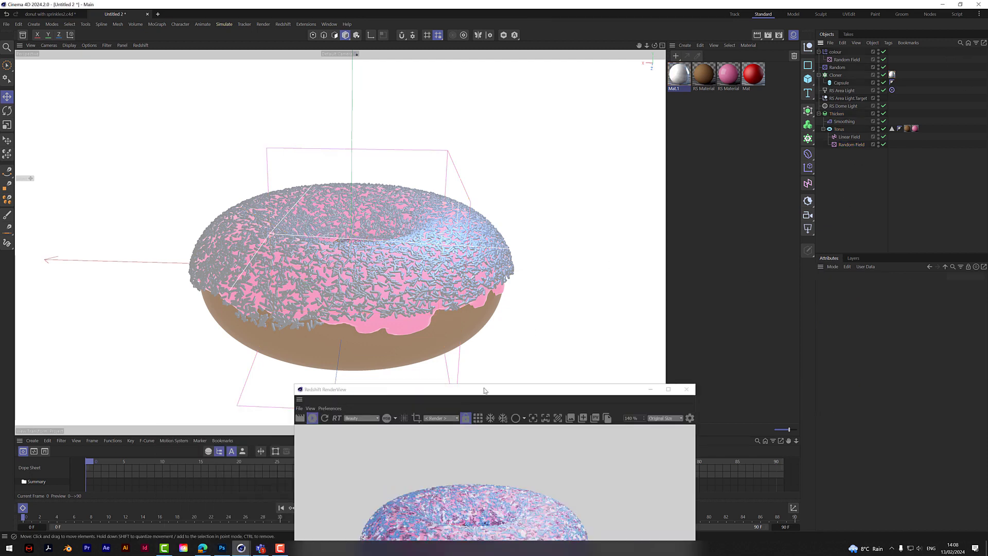
{"action": "left_click_drag", "start_coordinate": [486, 391], "coordinate": [624, 415]}
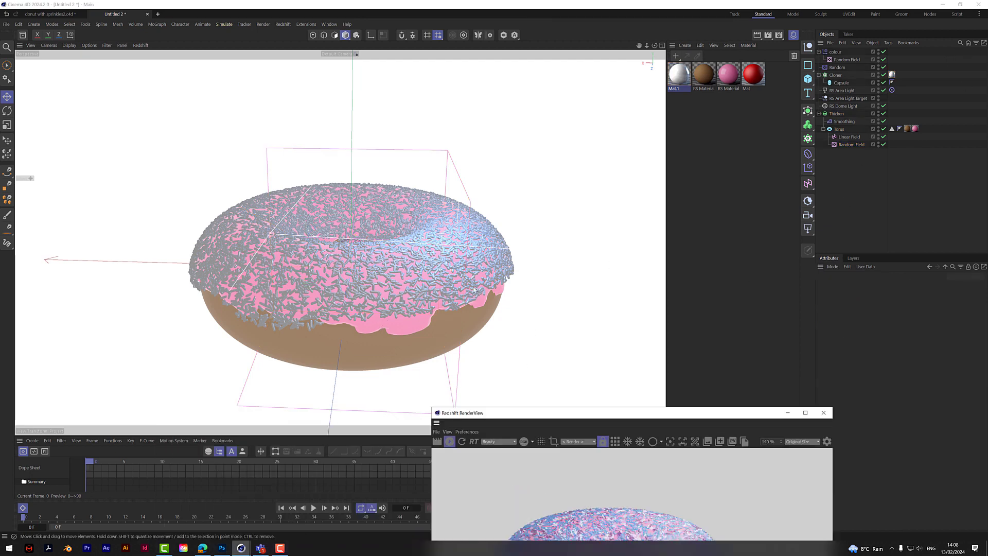
{"action": "left_click", "coordinate": [835, 75]}
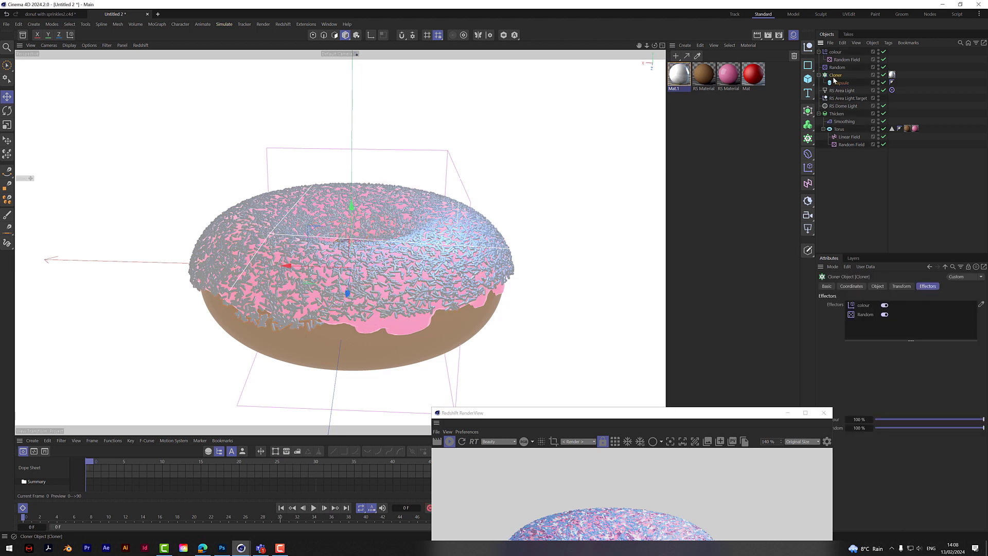
{"action": "left_click", "coordinate": [863, 305]}
{"action": "left_click", "coordinate": [313, 508]}
{"action": "left_click", "coordinate": [852, 145]}
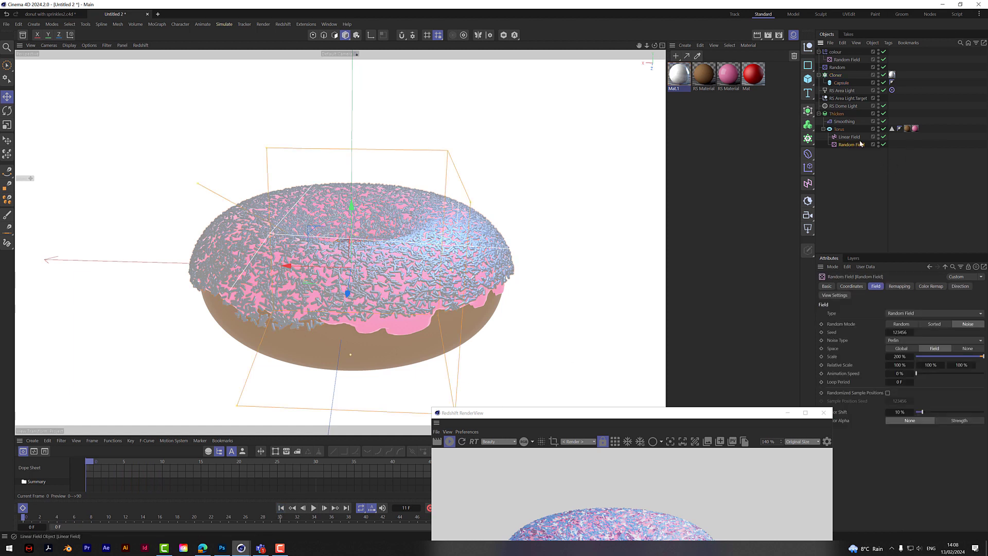
{"action": "left_click", "coordinate": [838, 75]}
{"action": "left_click", "coordinate": [900, 287]}
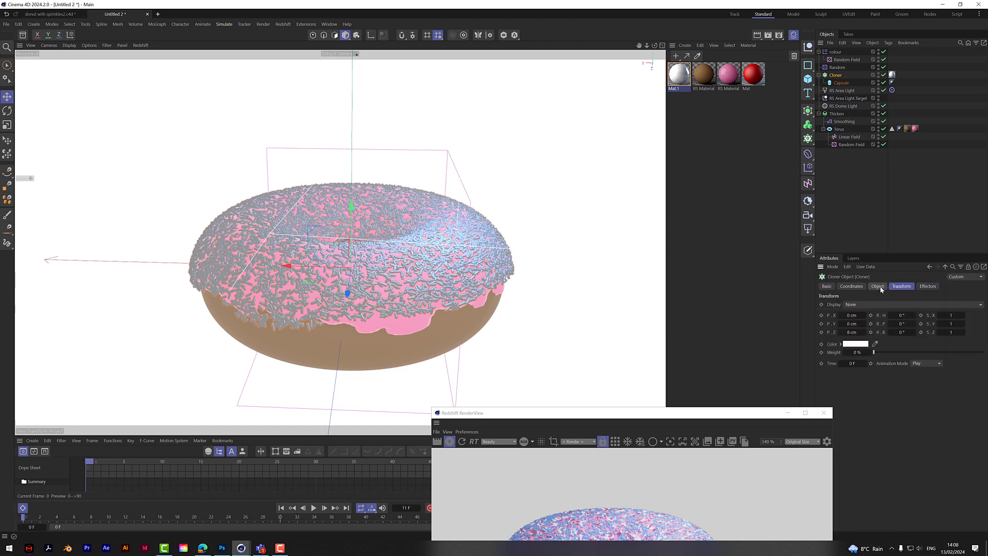
{"action": "left_click", "coordinate": [880, 289]}
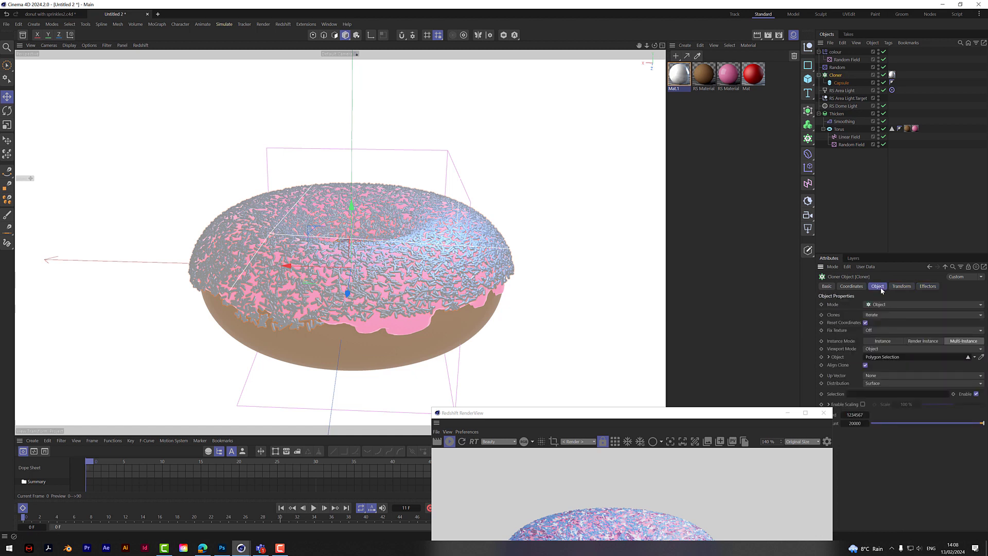
{"action": "left_click", "coordinate": [923, 287]}
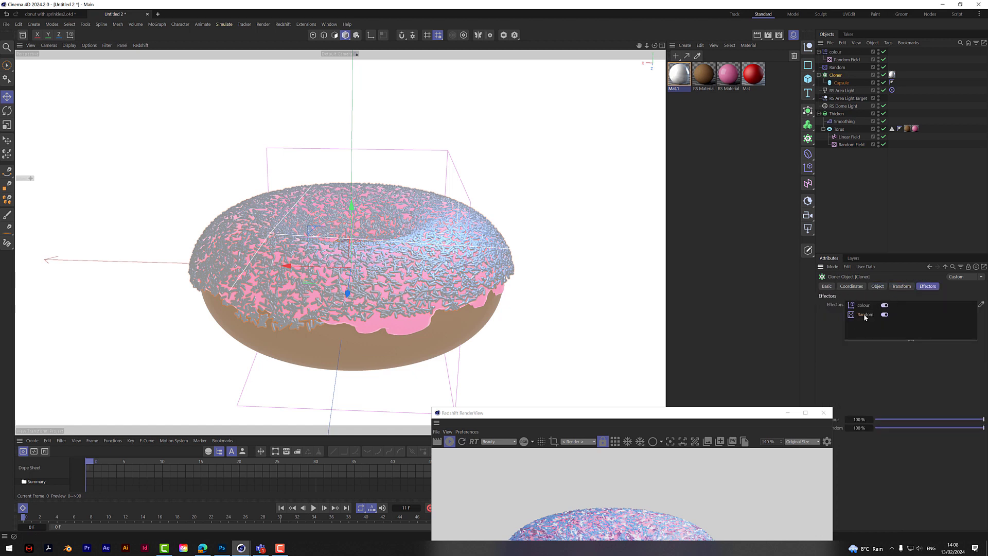
{"action": "left_click", "coordinate": [852, 214]}
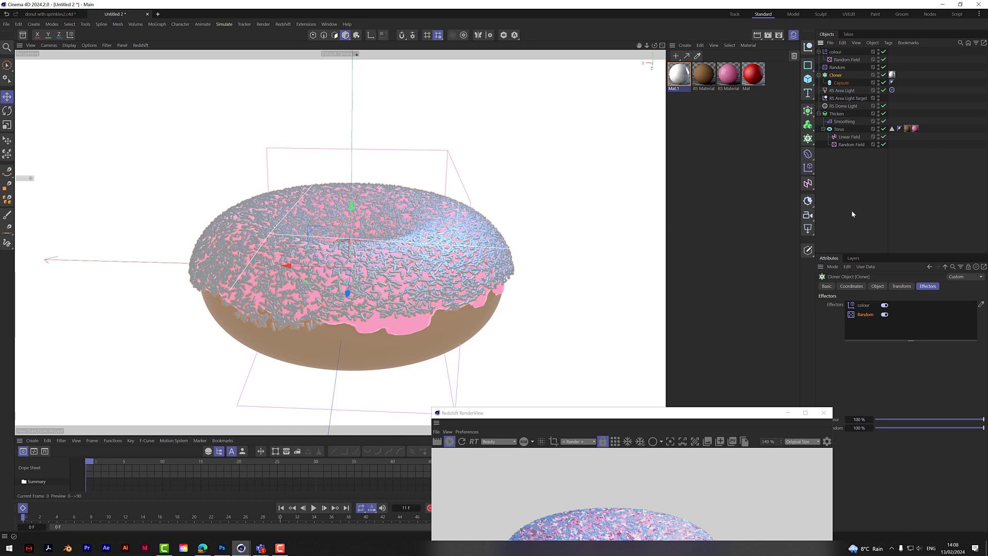
- Rename the torus's polygon selection tag as "icing sprinkles"
{"action": "left_click", "coordinate": [891, 129]}
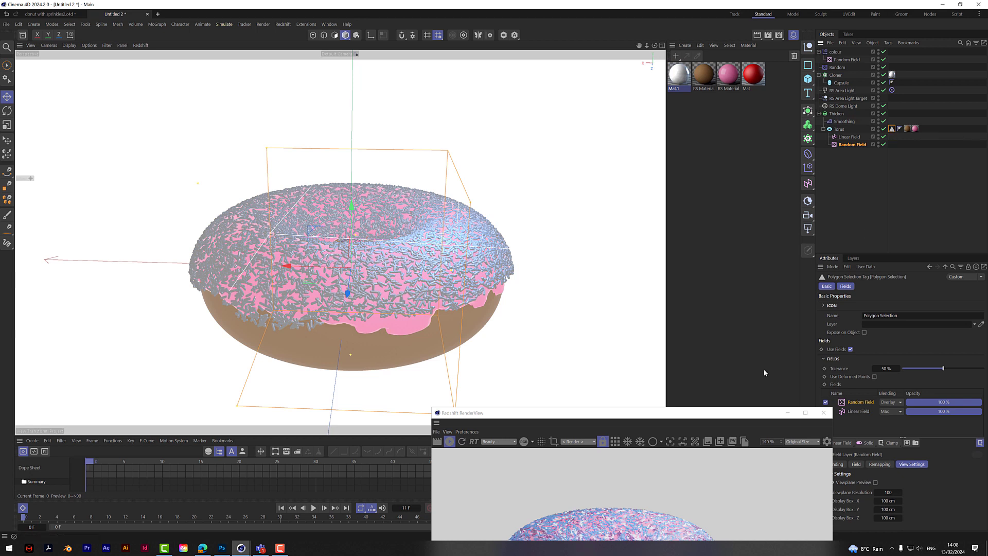
{"action": "left_click_drag", "start_coordinate": [716, 421], "coordinate": [559, 432]}
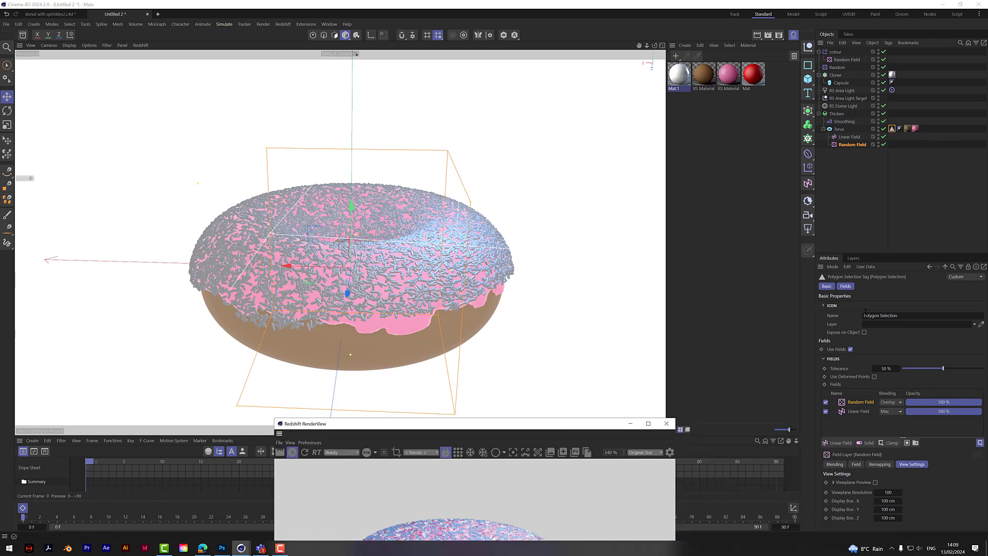
{"action": "left_click", "coordinate": [891, 129]}
{"action": "left_click", "coordinate": [900, 315]}
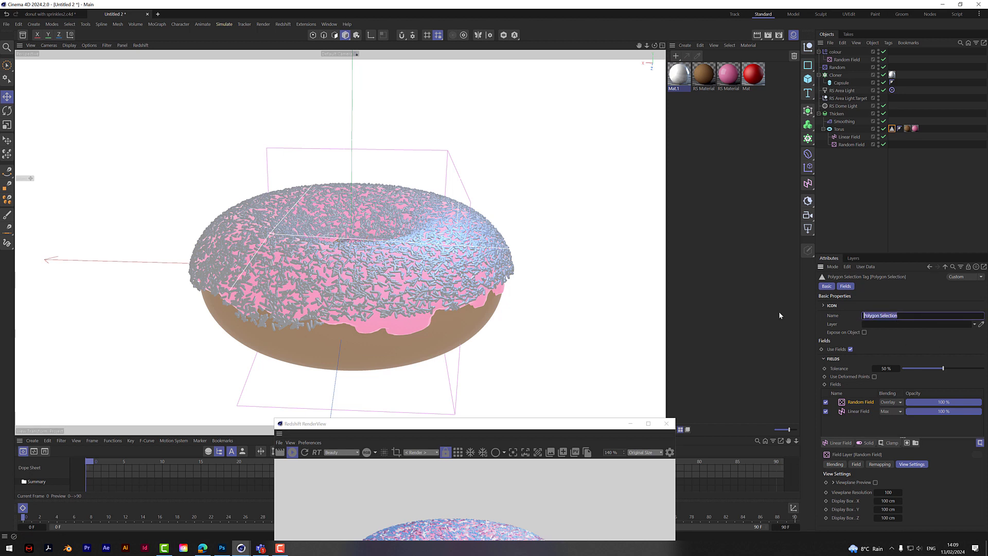
{"action": "type", "text": "icing sprinkles"}
{"action": "key", "text": "Return"}
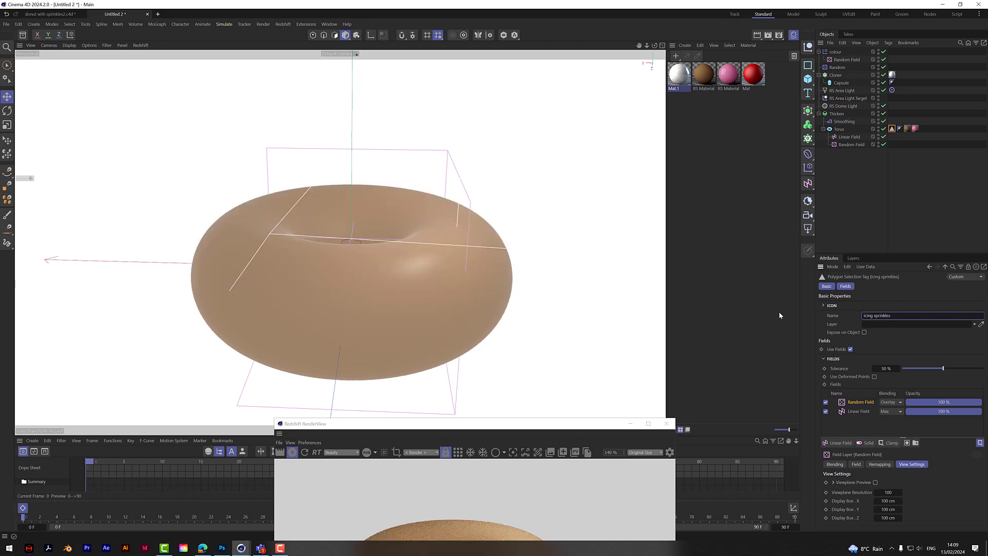
- Check the Cloner's source selection and restrict the torus's pink material tag to the icing sprinkles selection
{"action": "left_click", "coordinate": [872, 209]}
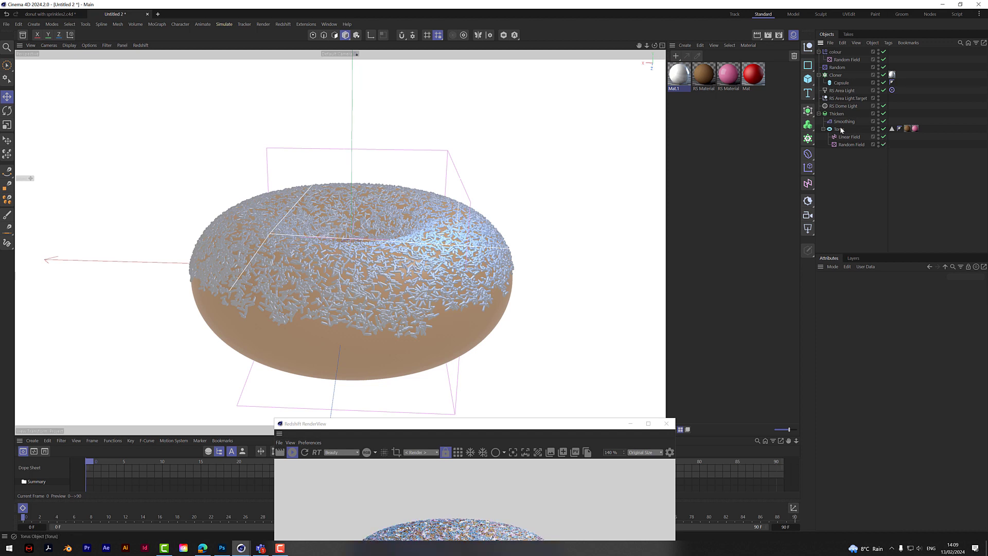
{"action": "left_click", "coordinate": [835, 75]}
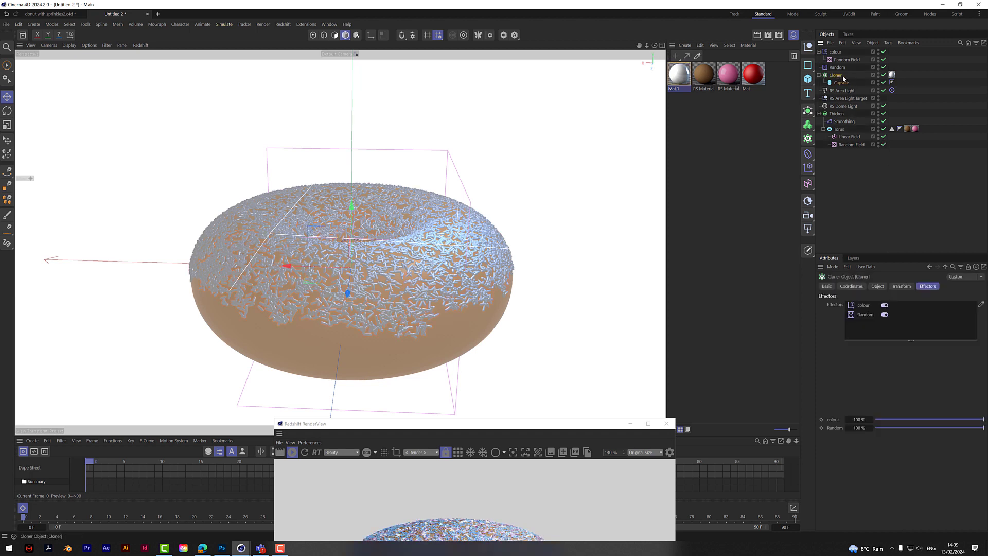
{"action": "left_click", "coordinate": [877, 286]}
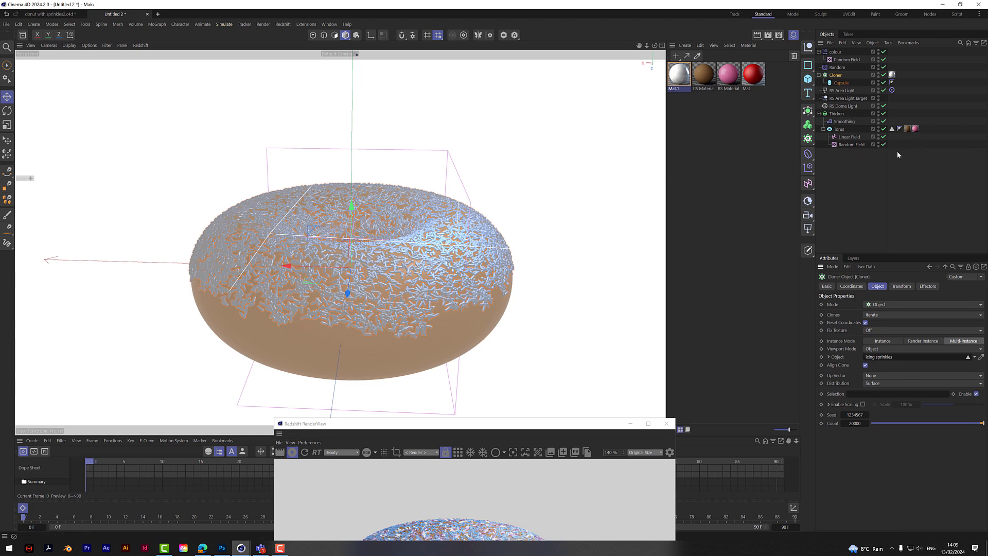
{"action": "left_click", "coordinate": [915, 129]}
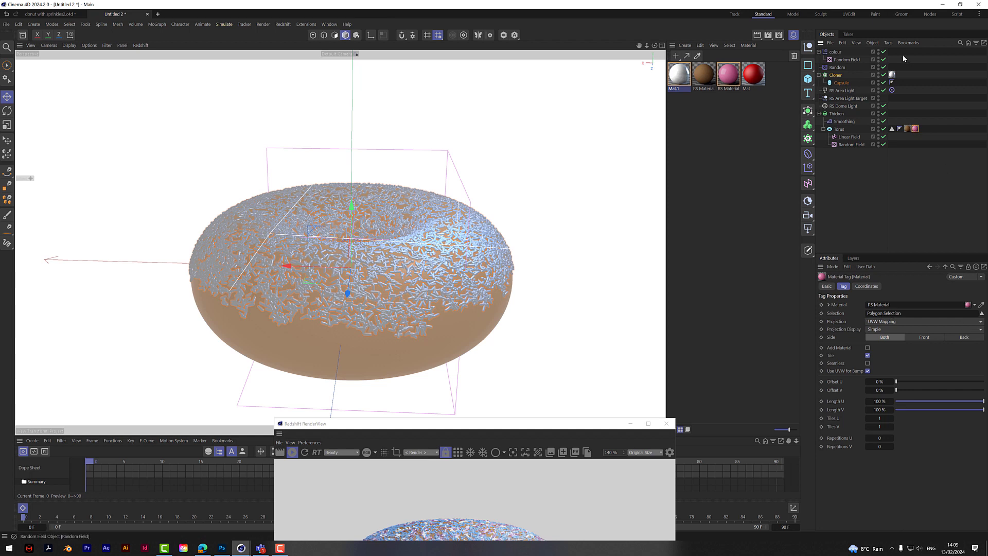
{"action": "left_click_drag", "start_coordinate": [892, 128], "coordinate": [910, 313]}
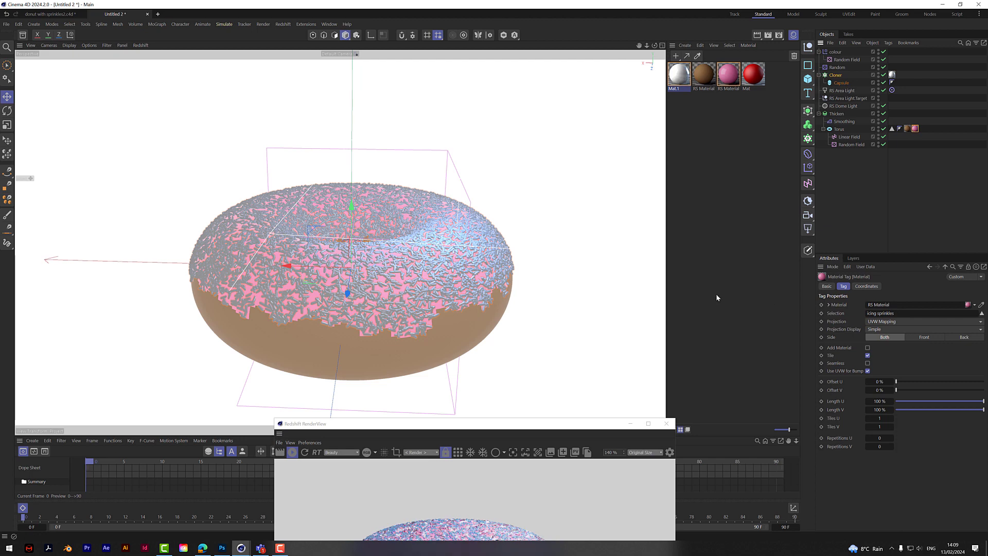
- Assign the icing sprinkles selection as the Thicken generator's polygon selection
{"action": "scroll", "coordinate": [390, 346], "scroll_direction": "up", "scroll_amount": 5}
{"action": "scroll", "coordinate": [386, 342], "scroll_direction": "up", "scroll_amount": 2}
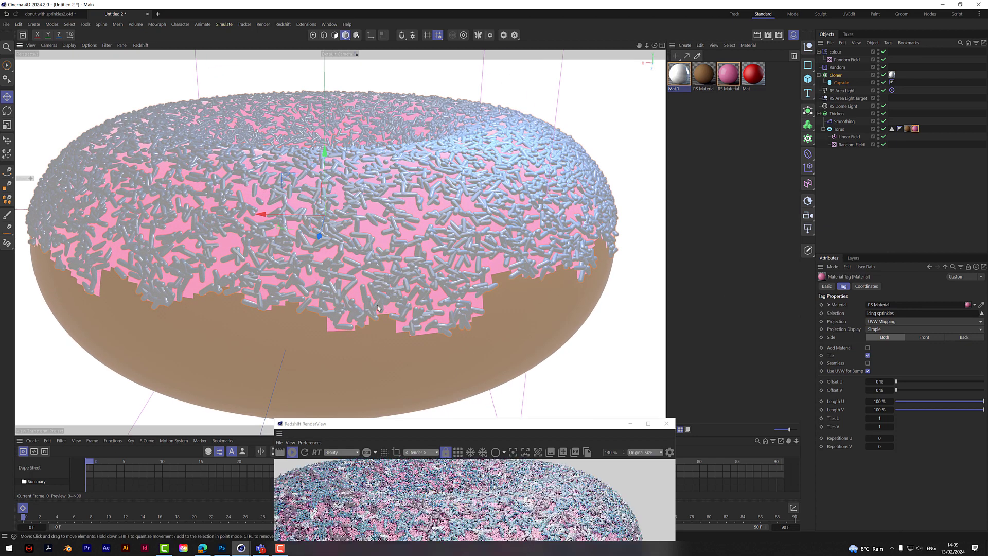
{"action": "left_click", "coordinate": [850, 122]}
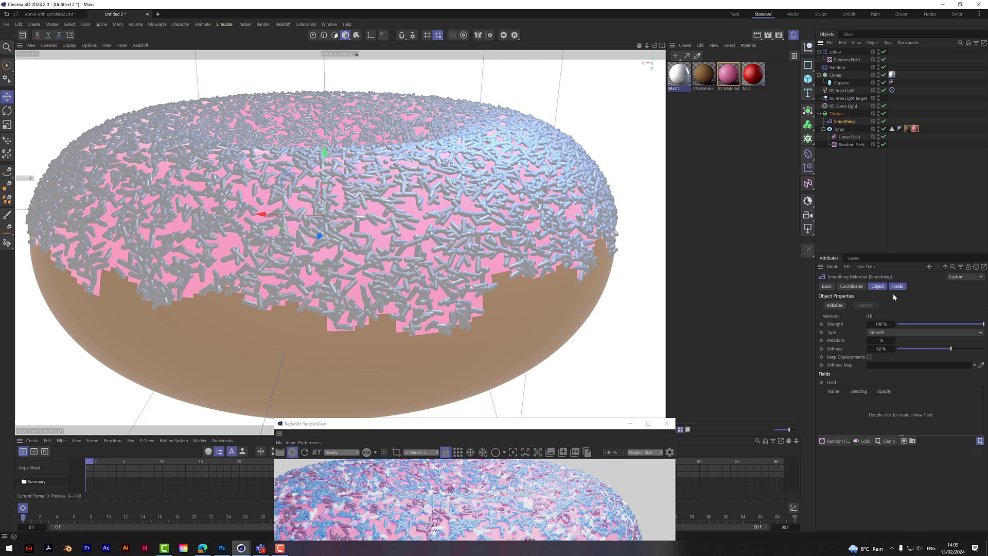
{"action": "left_click", "coordinate": [838, 113]}
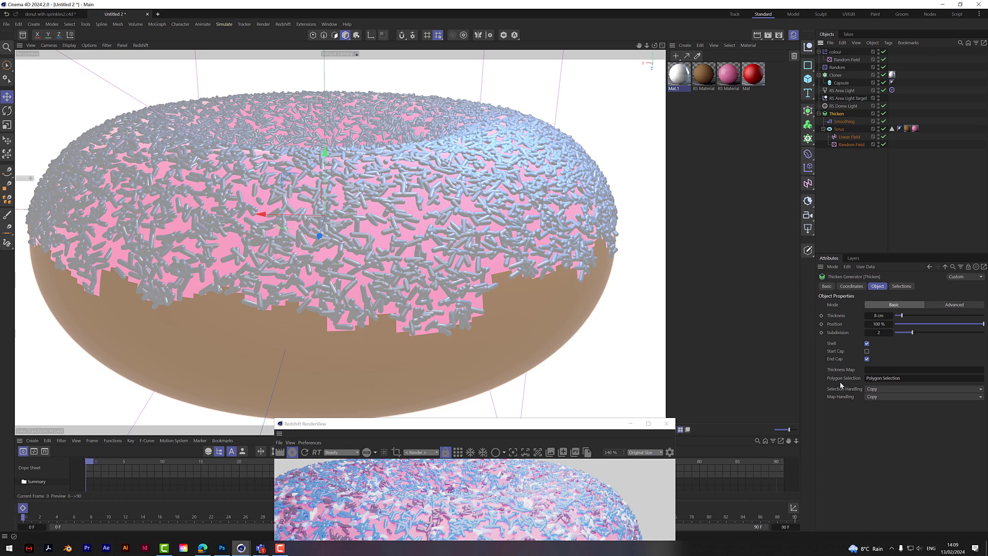
{"action": "left_click_drag", "start_coordinate": [899, 129], "coordinate": [908, 382]}
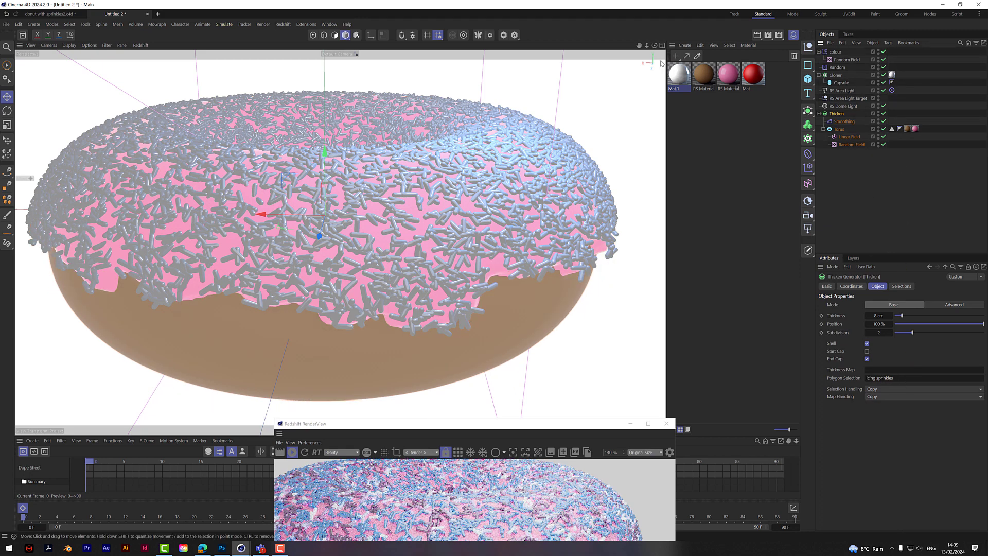
- Set the noise scale of the torus's Random Field to 400% for a smoother icing edge
{"action": "left_click_drag", "start_coordinate": [655, 46], "coordinate": [632, 57]}
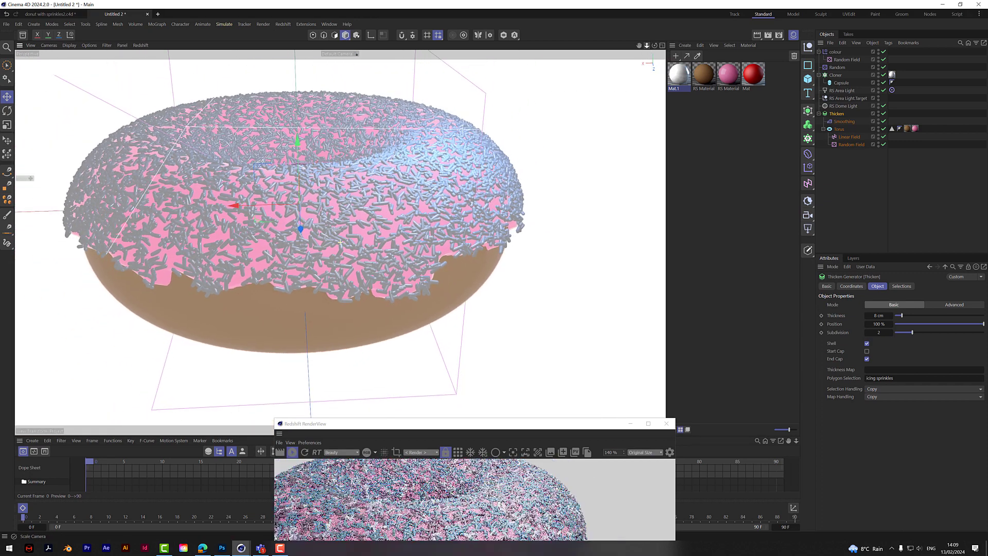
{"action": "left_click_drag", "start_coordinate": [577, 428], "coordinate": [659, 247]}
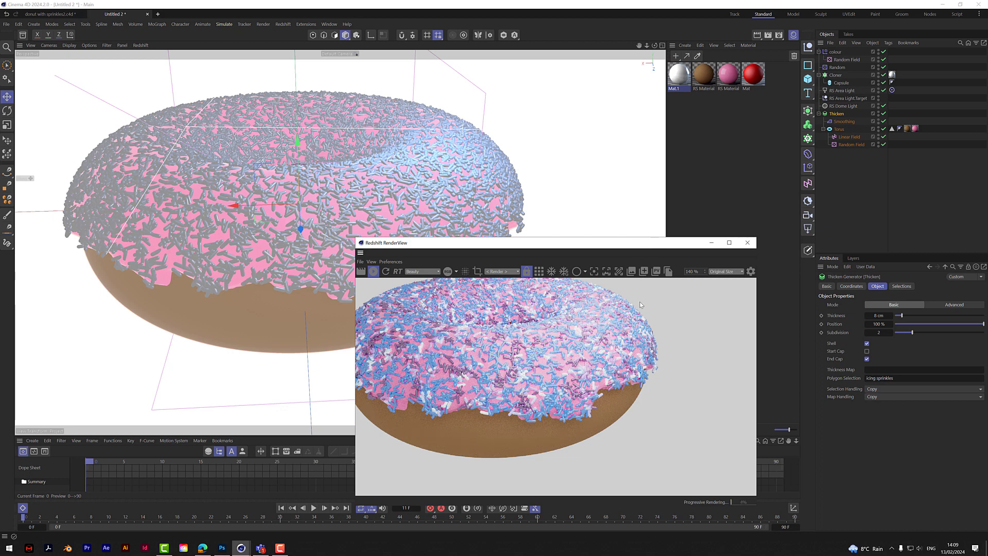
{"action": "left_click", "coordinate": [859, 144]}
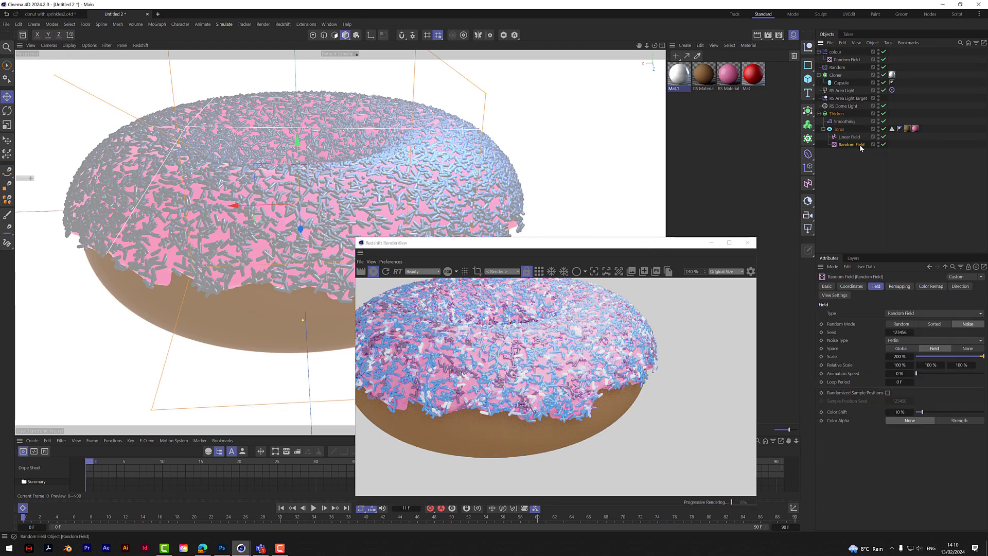
{"action": "double_click", "coordinate": [900, 356]}
{"action": "key", "text": "BackSpace"}
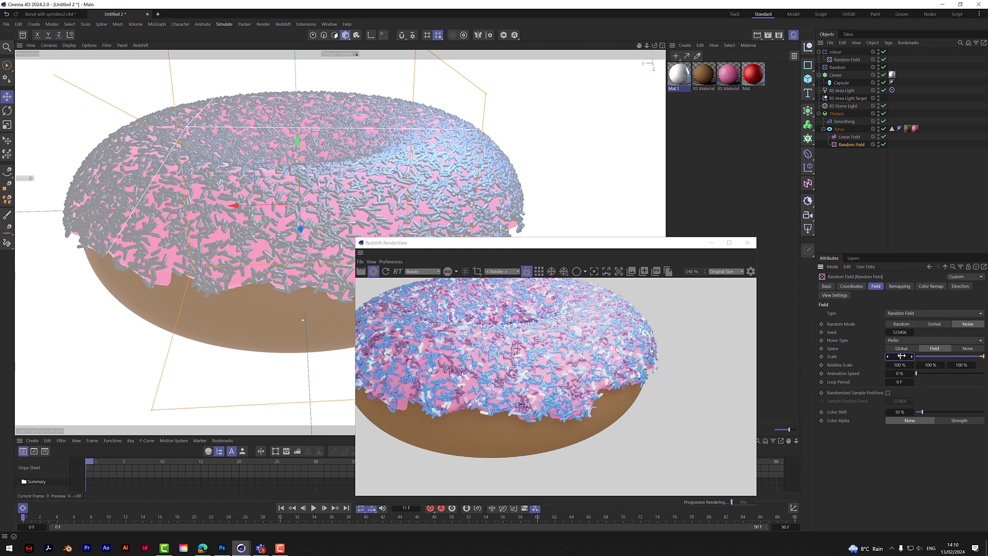
{"action": "type", "text": "400"}
{"action": "key", "text": "Return"}
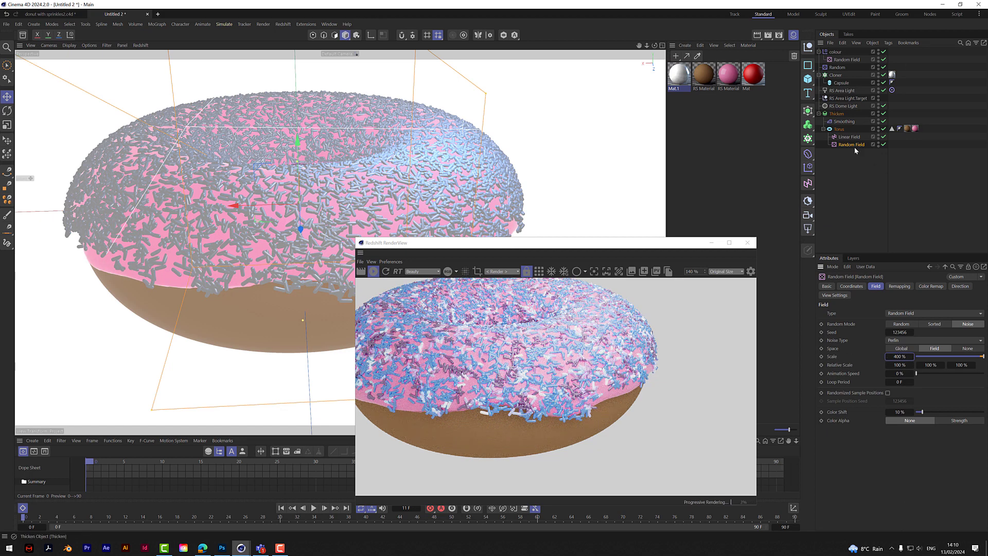
- Refresh the sprinkles by setting the Cloner's count to 100 and back to 20000, and toggling Align Clone off and on
{"action": "left_click", "coordinate": [835, 75]}
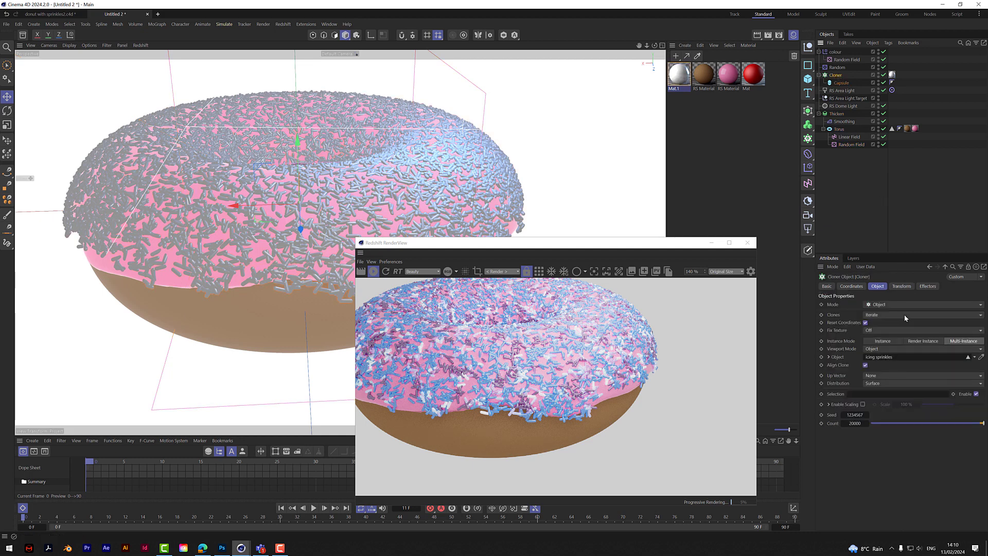
{"action": "left_click", "coordinate": [982, 423]}
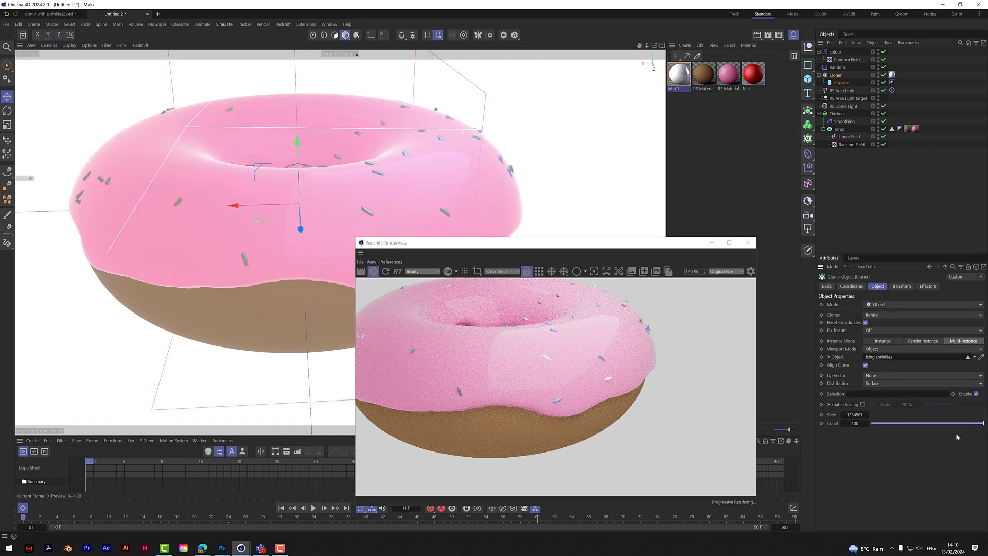
{"action": "double_click", "coordinate": [862, 424]}
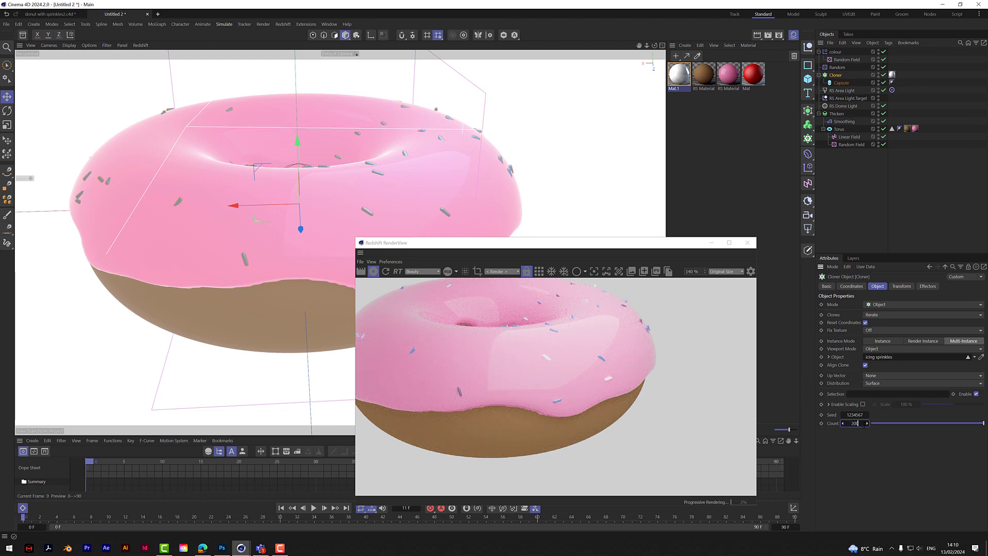
{"action": "type", "text": "20000"}
{"action": "key", "text": "Return"}
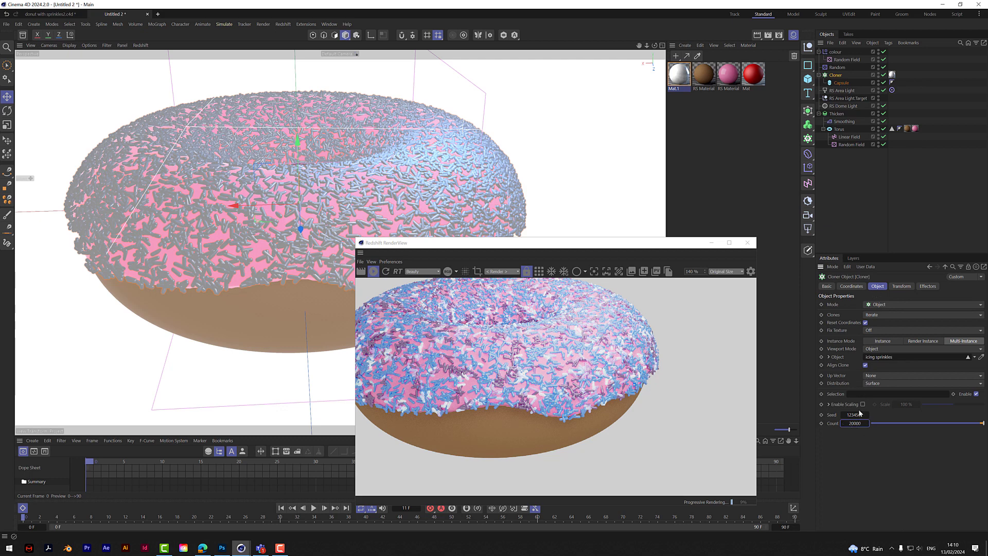
{"action": "left_click", "coordinate": [864, 365]}
{"action": "left_click", "coordinate": [865, 365]}
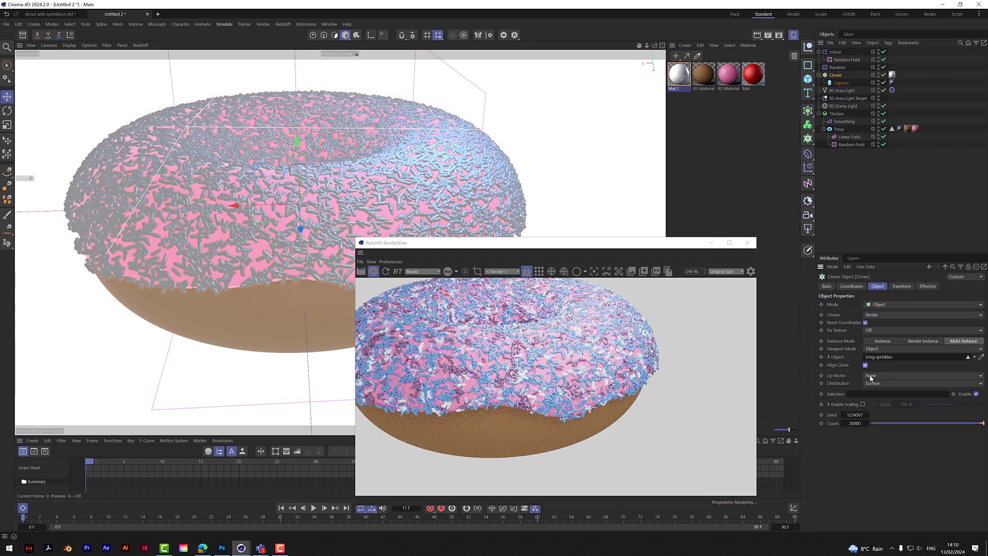
- Set the noise scale of the torus's Random Field to 800% and refresh the Cloner by toggling Align Clone
{"action": "left_click", "coordinate": [844, 144]}
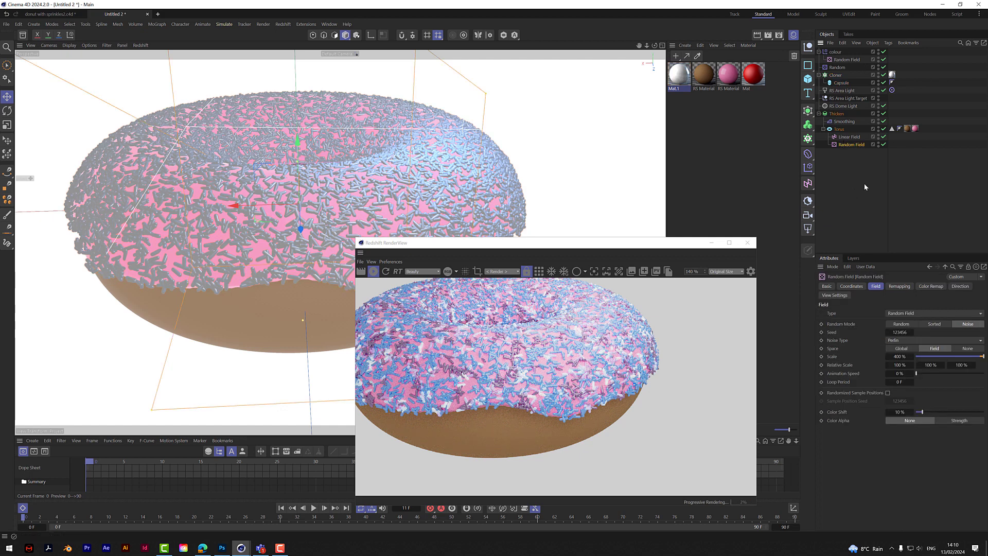
{"action": "left_click", "coordinate": [905, 356]}
{"action": "key", "text": "BackSpace"}
{"action": "type", "text": "800"}
{"action": "key", "text": "Return"}
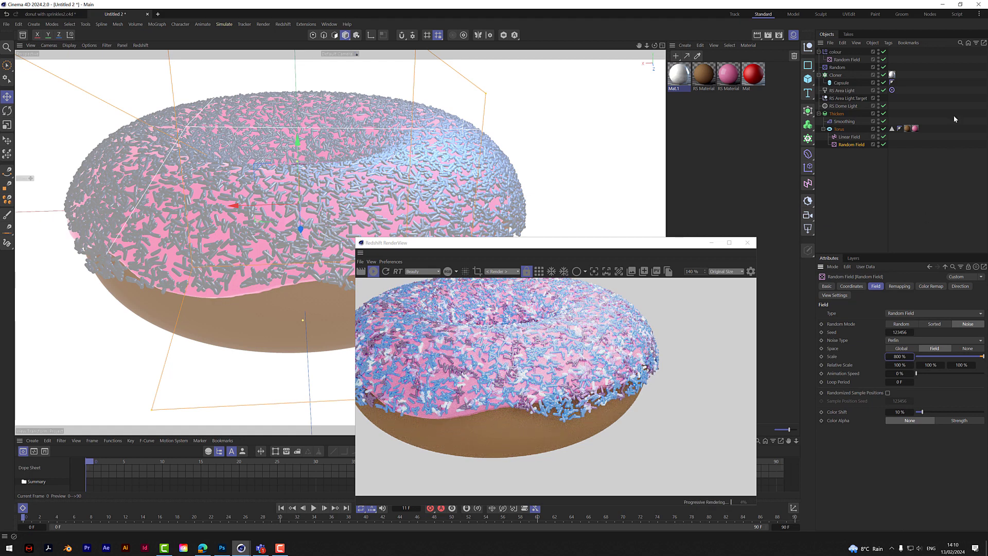
{"action": "left_click", "coordinate": [836, 75]}
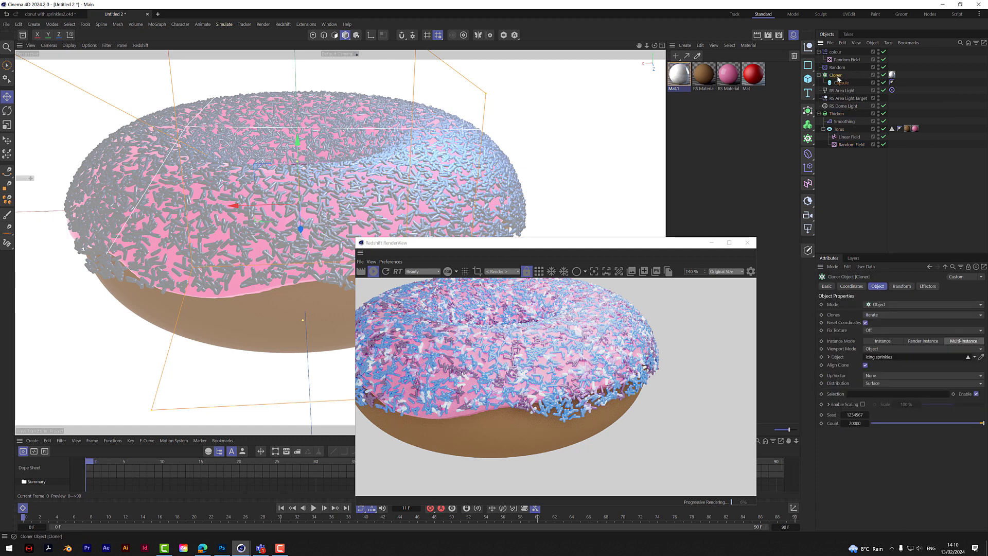
{"action": "left_click", "coordinate": [866, 365]}
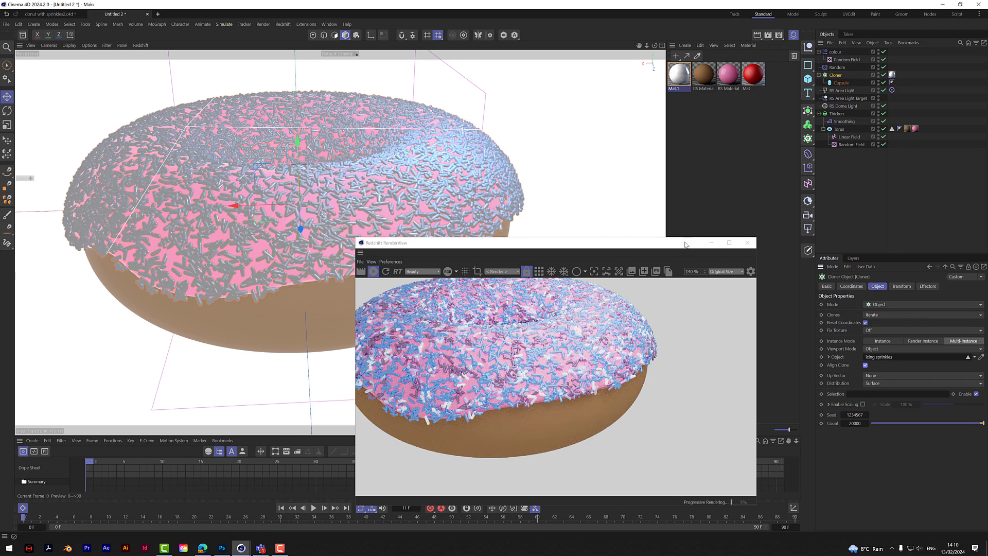
- Move the render preview clear of the donut and examine the sprinkle coverage and icing edge from above and from the side
{"action": "left_click_drag", "start_coordinate": [618, 243], "coordinate": [762, 302]}
{"action": "left_click_drag", "start_coordinate": [654, 45], "coordinate": [720, 71]}
{"action": "left_click_drag", "start_coordinate": [646, 45], "coordinate": [747, 56]}
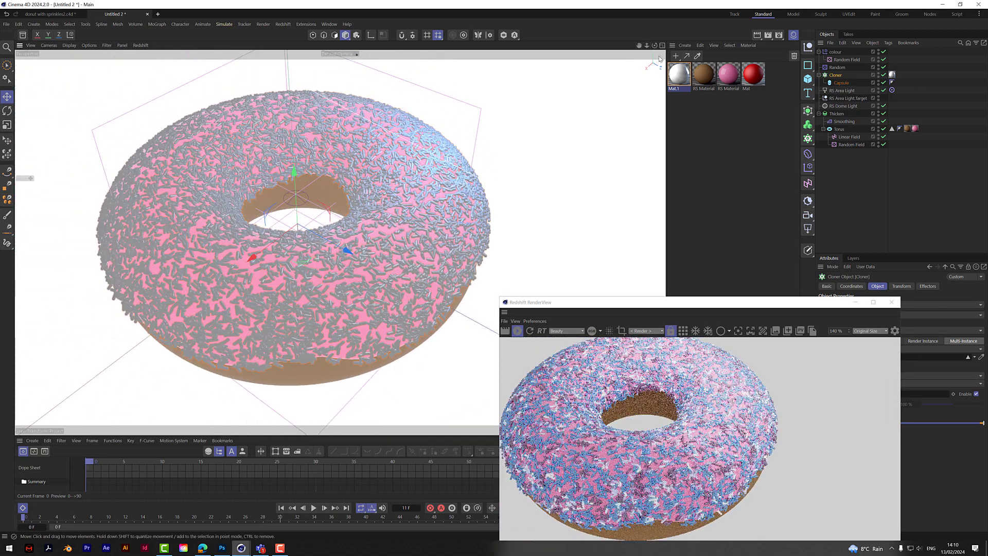
{"action": "mouse_move", "coordinate": [654, 45]}
{"action": "left_mouse_down"}
{"action": "mouse_move", "coordinate": [666, 40]}
{"action": "mouse_move", "coordinate": [652, 22]}
{"action": "mouse_move", "coordinate": [624, 61]}
{"action": "mouse_move", "coordinate": [620, 32]}
{"action": "mouse_move", "coordinate": [616, 48]}
{"action": "mouse_move", "coordinate": [588, 43]}
{"action": "mouse_move", "coordinate": [642, 46]}
{"action": "left_mouse_up"}
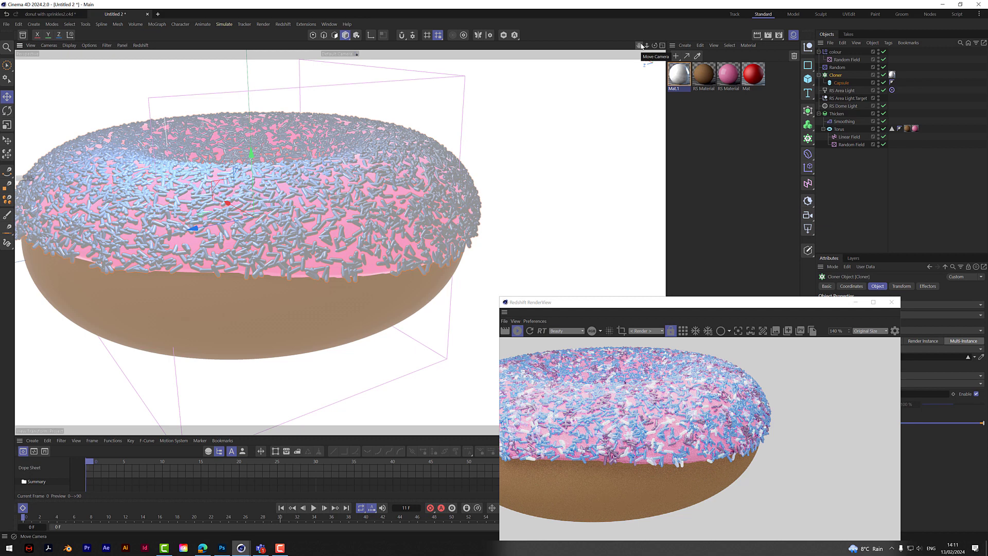